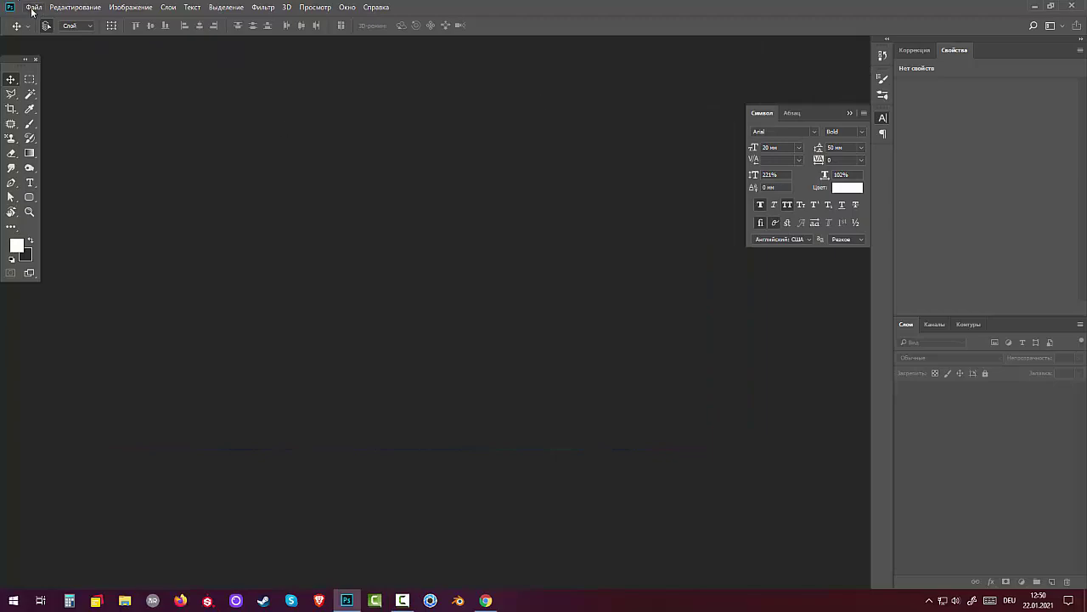
- Open all the raw photos from _VMA4968 to _VMA5035 in the desktop folder rex3
left_click(33, 8)
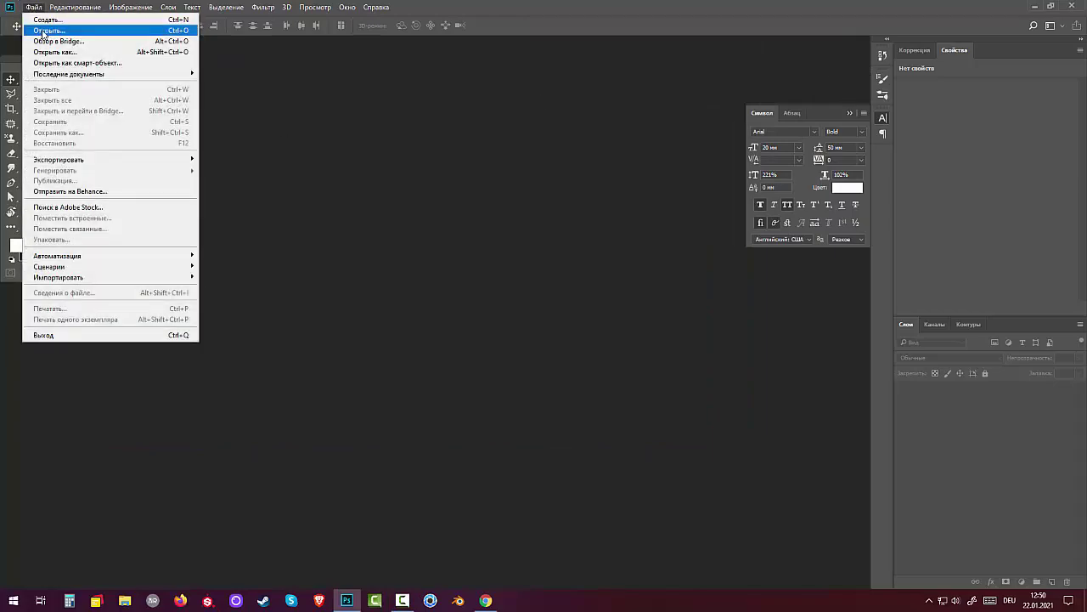
left_click(42, 32)
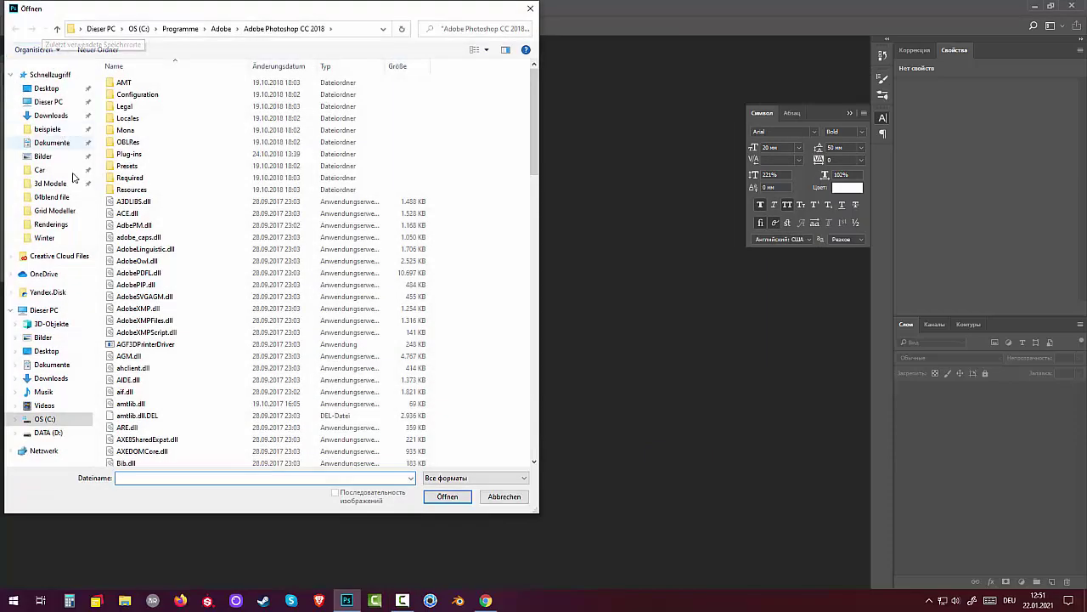
left_click(51, 351)
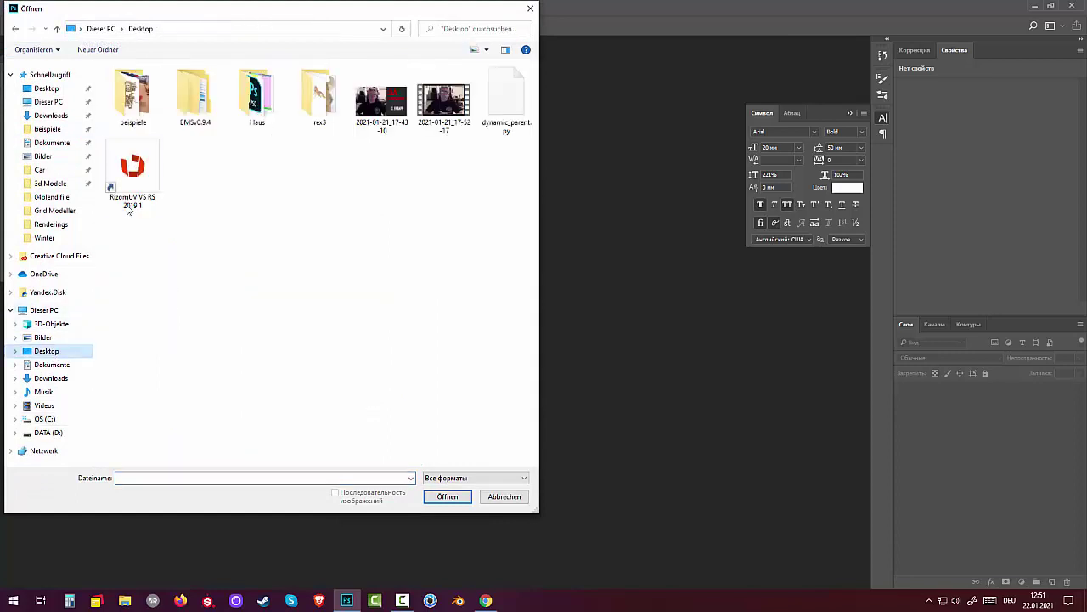
left_click(322, 96)
double_click(322, 96)
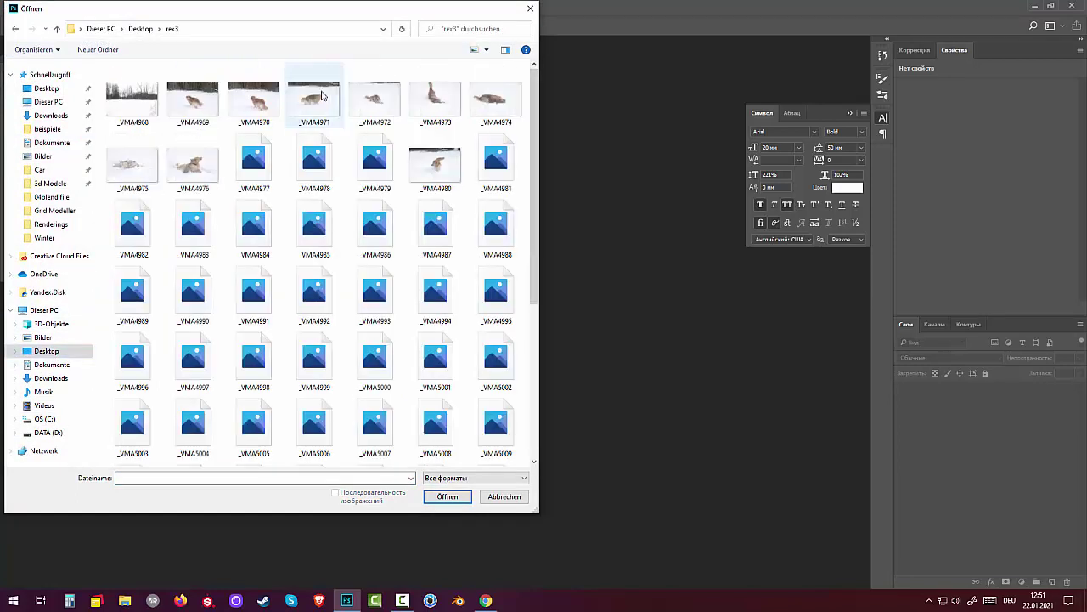
left_click(143, 103)
scroll(245, 208, "down", 3)
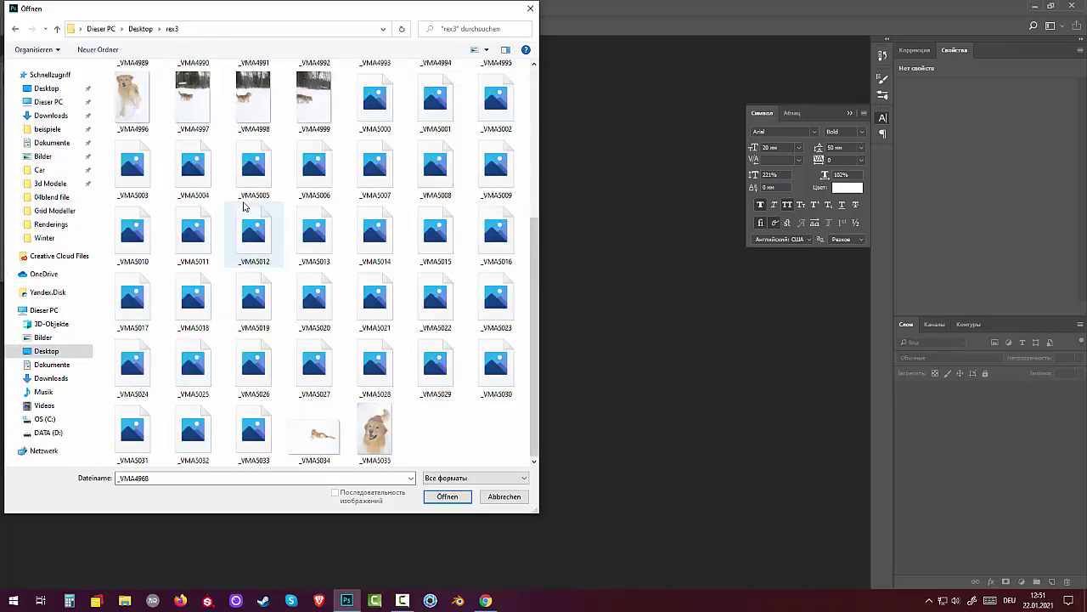
left_click(378, 435, "shift")
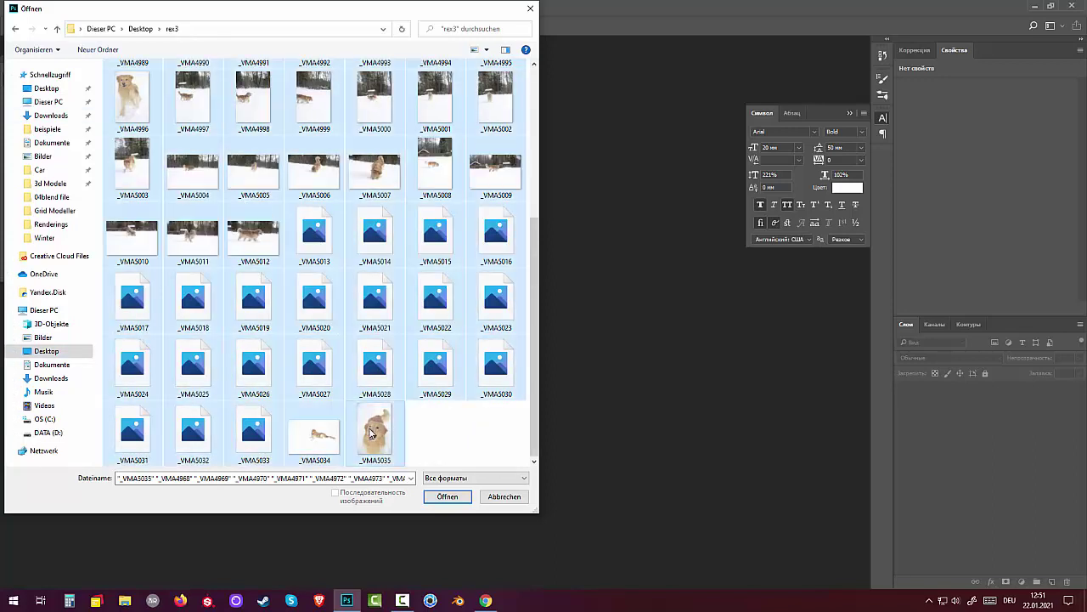
left_click(448, 498)
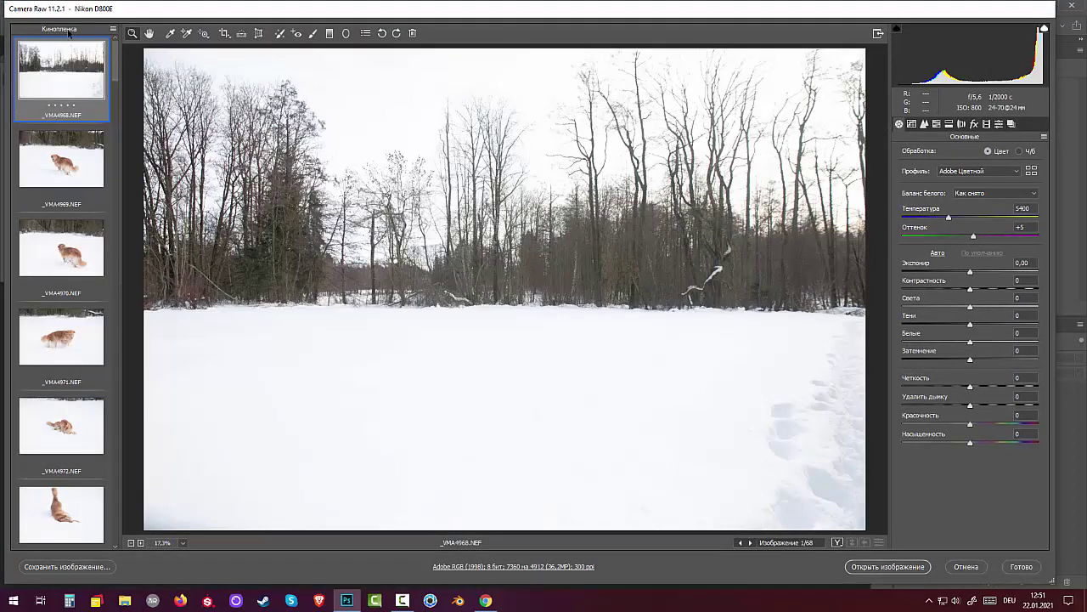
- Inspect the snowy forest photo _VMA4968.NEF both close up and as a whole
left_click(478, 377)
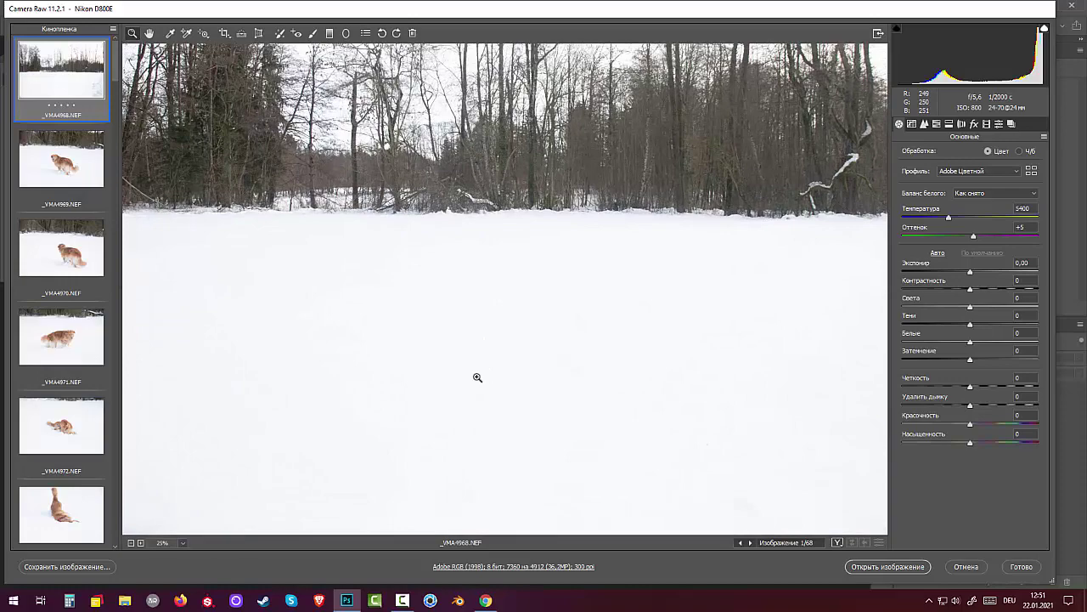
scroll(479, 365, "up", 3)
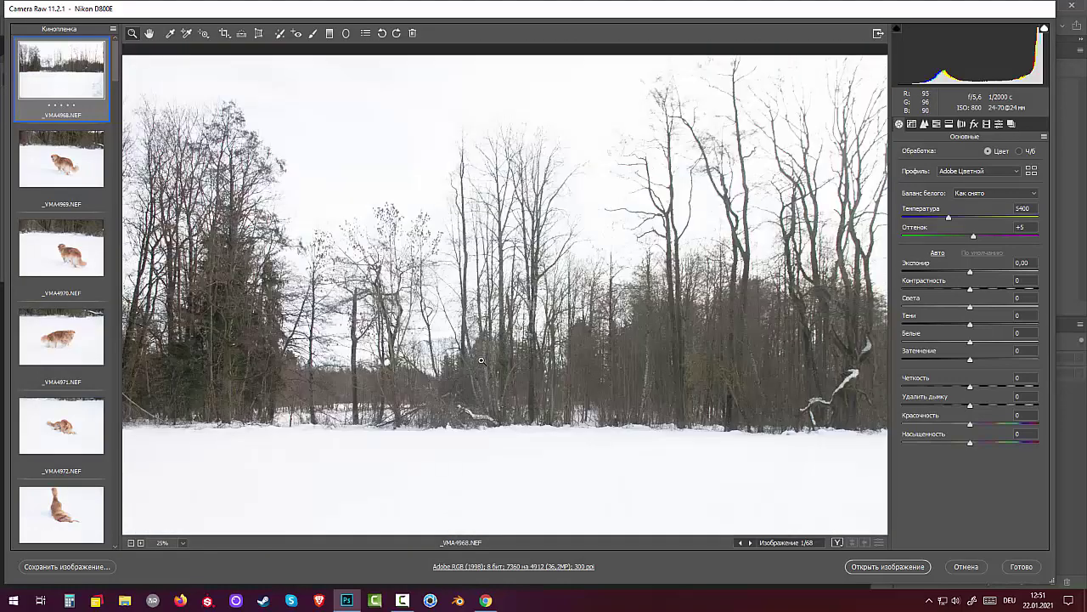
left_click(481, 360, "alt")
left_click(481, 360, "alt")
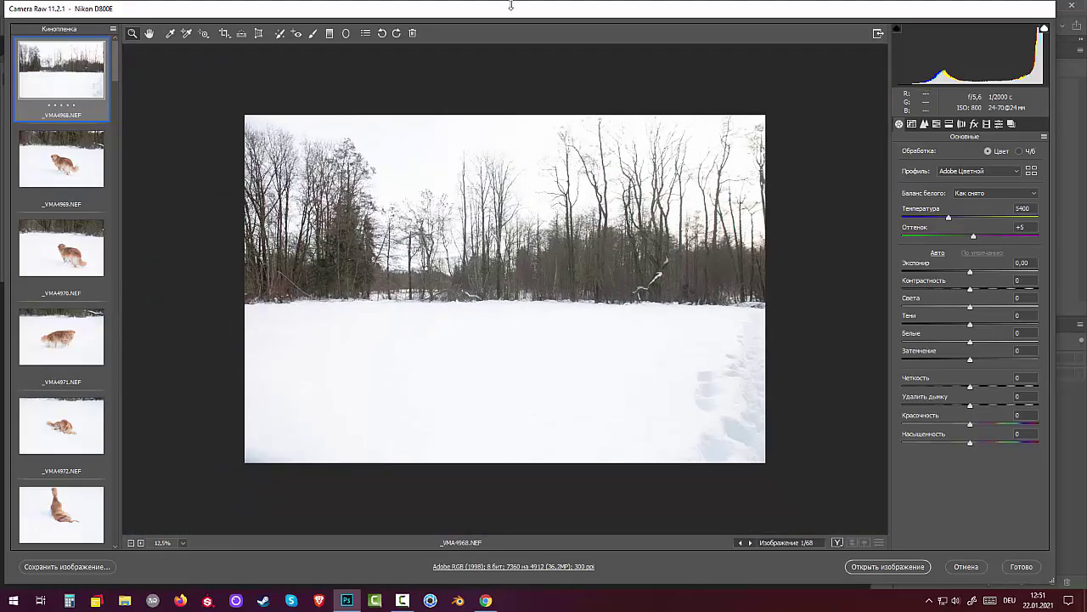
left_click(530, 338)
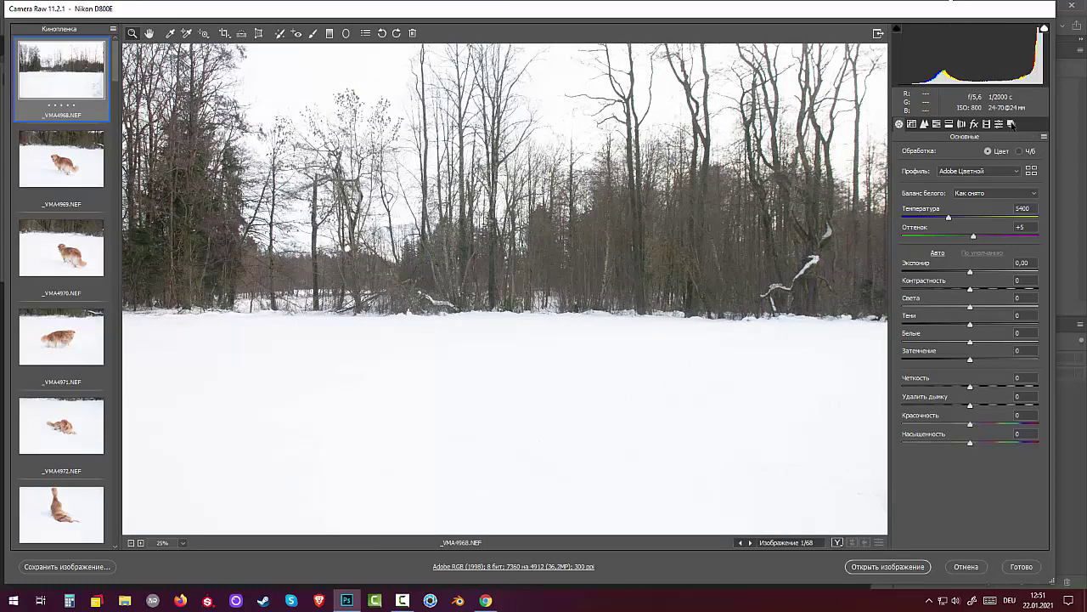
- Look through the Camera Raw adjustment groups, including snapshots, calibration, lens distortion correction, HSL and effects
left_click(1011, 124)
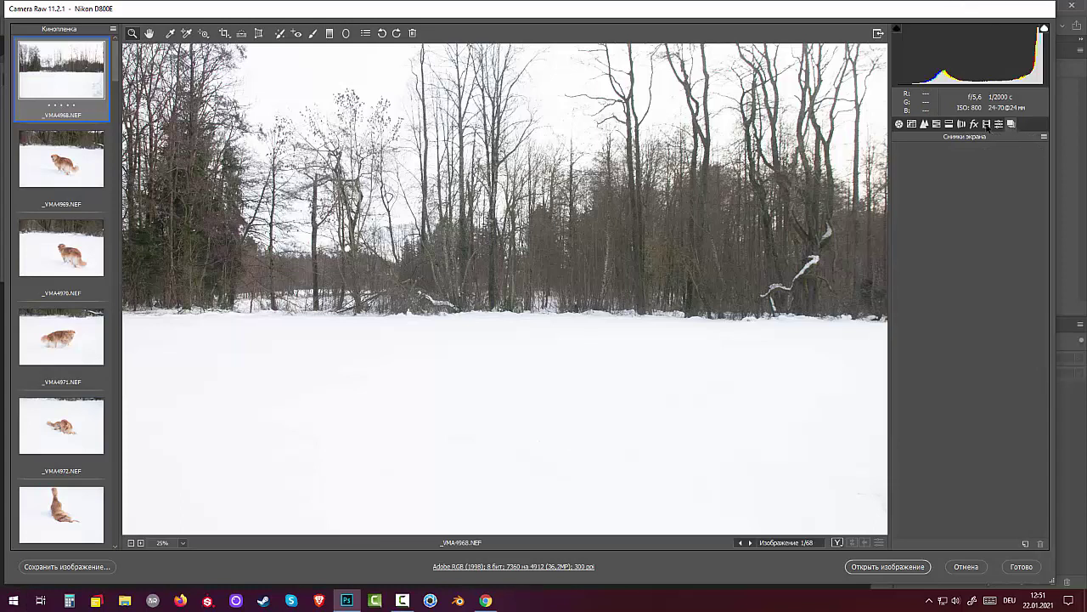
left_click(986, 124)
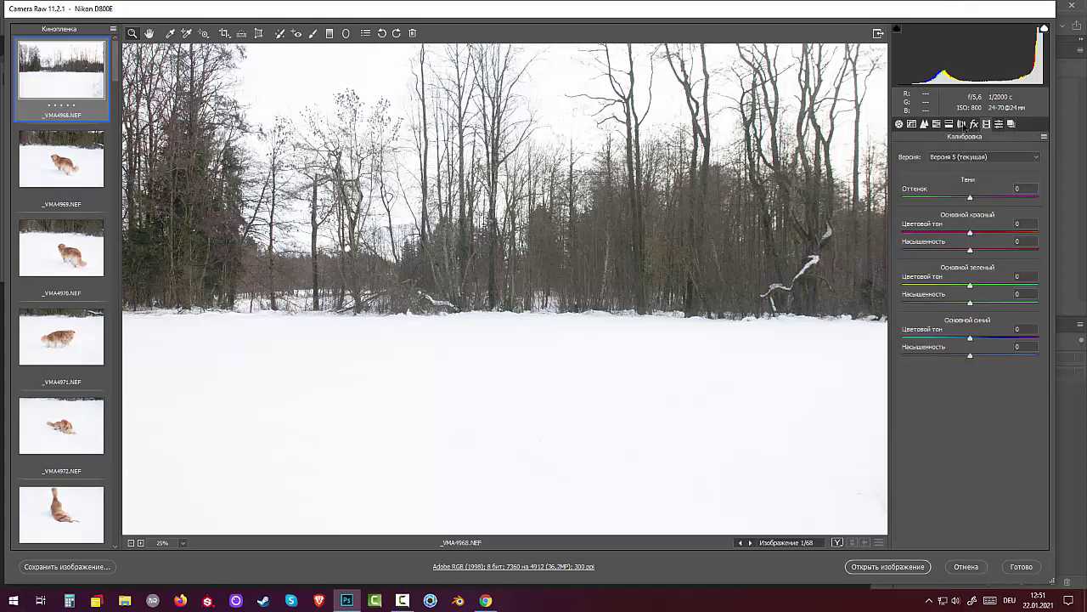
left_click(961, 124)
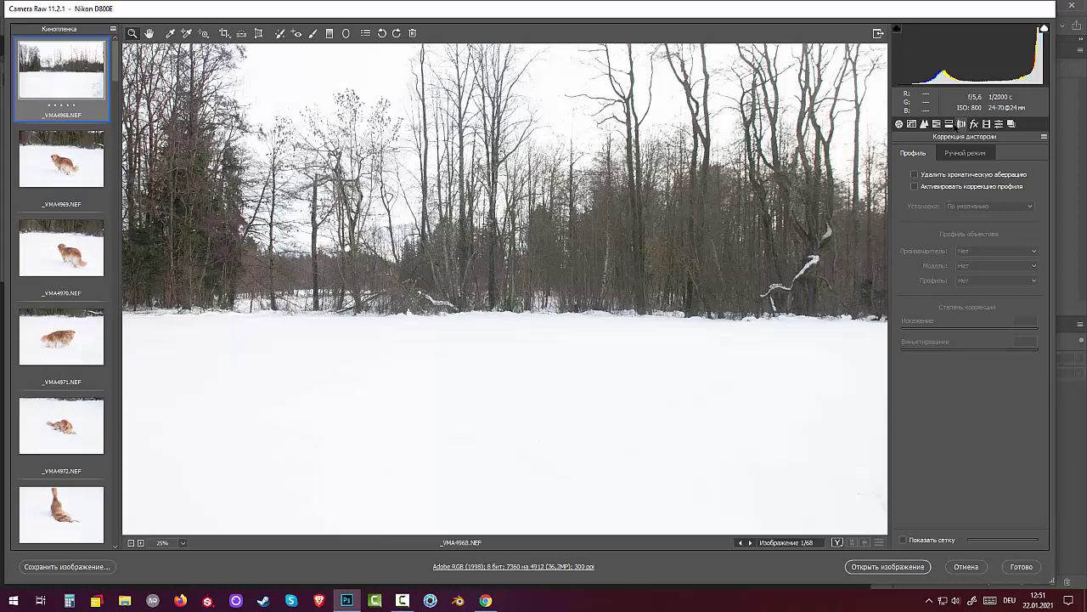
left_click(948, 124)
left_click(936, 124)
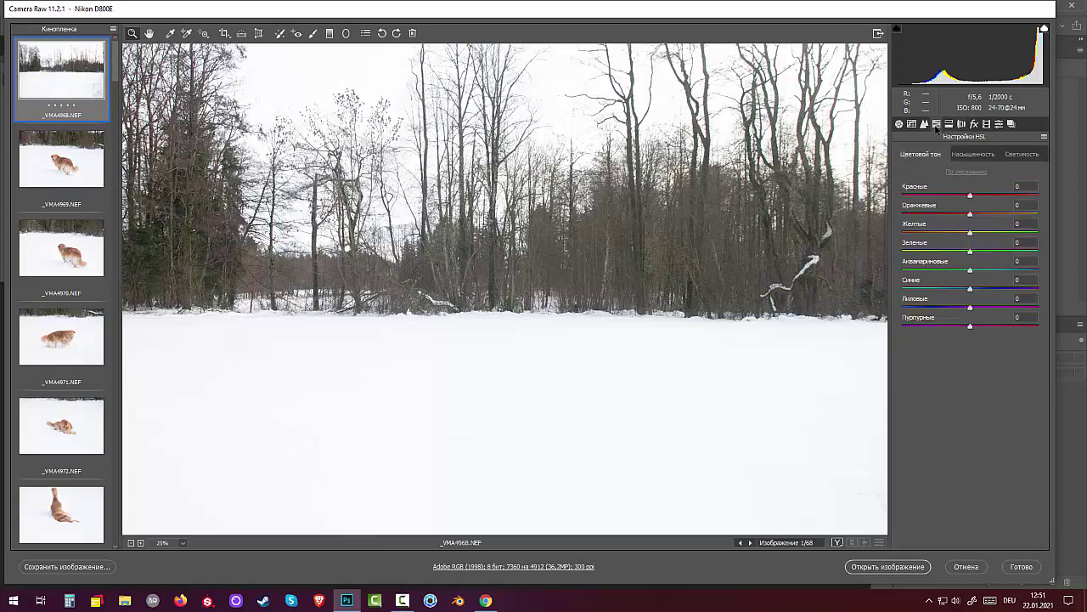
left_click(975, 124)
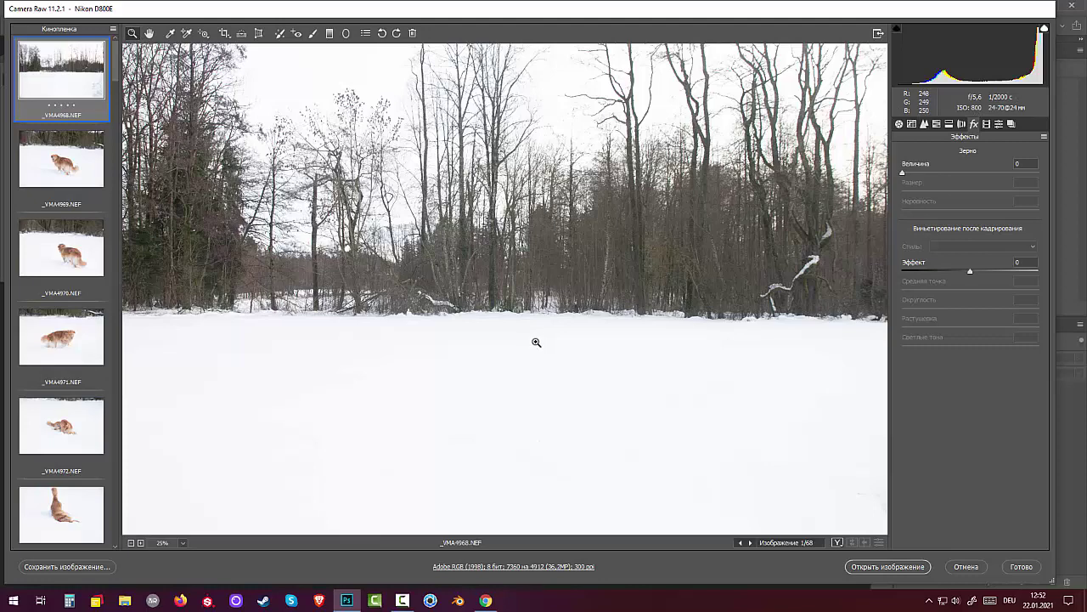
- Examine the dog's face in photo _VMA4969.NEF at up to 200% magnification
left_click(65, 162)
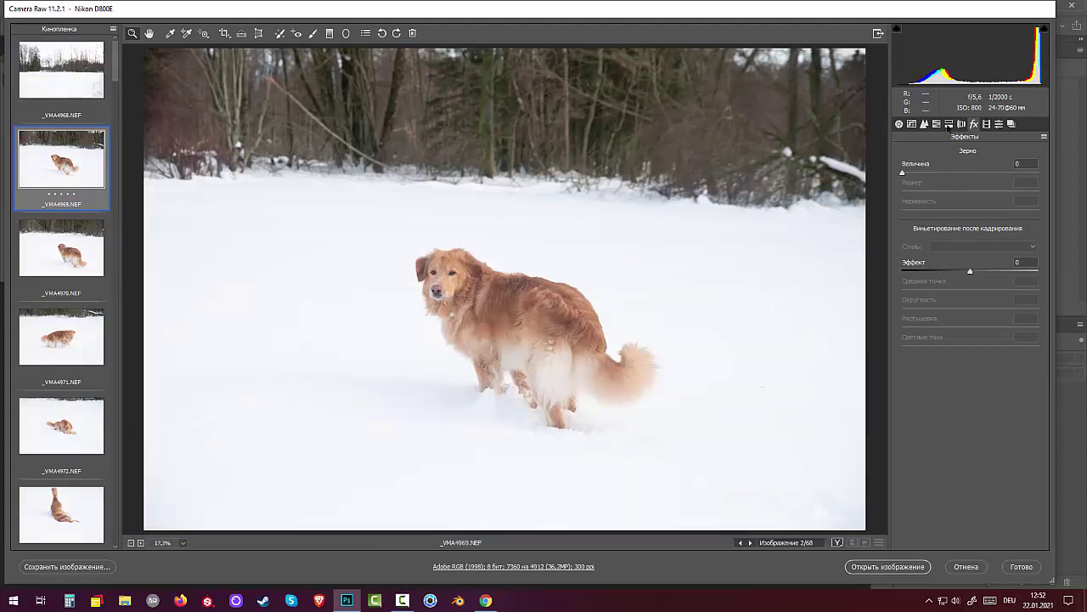
left_click(451, 289)
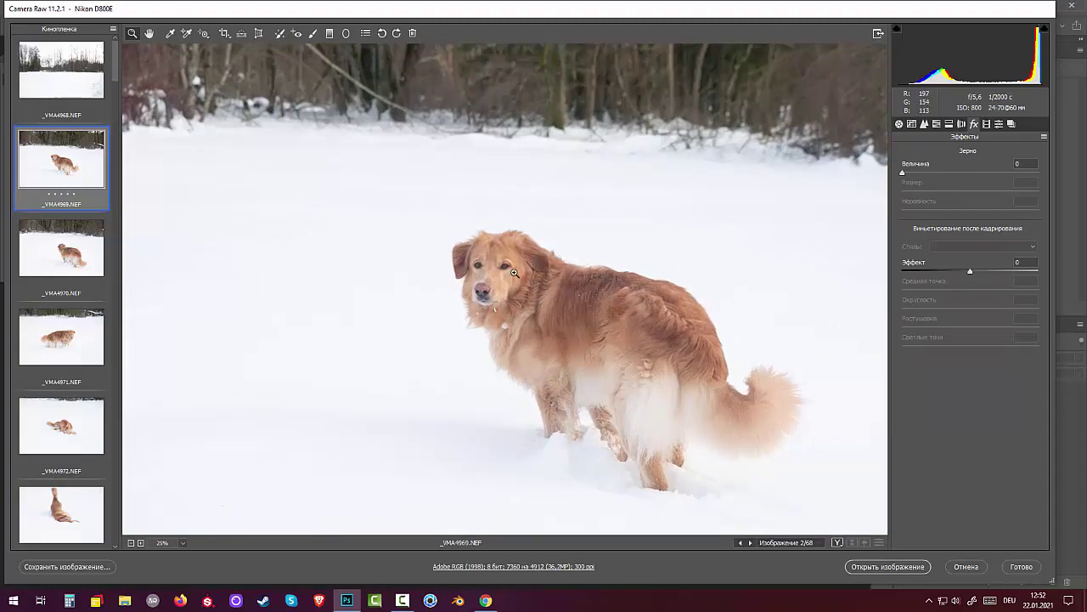
left_click(514, 274)
left_click(515, 279)
left_click(515, 286)
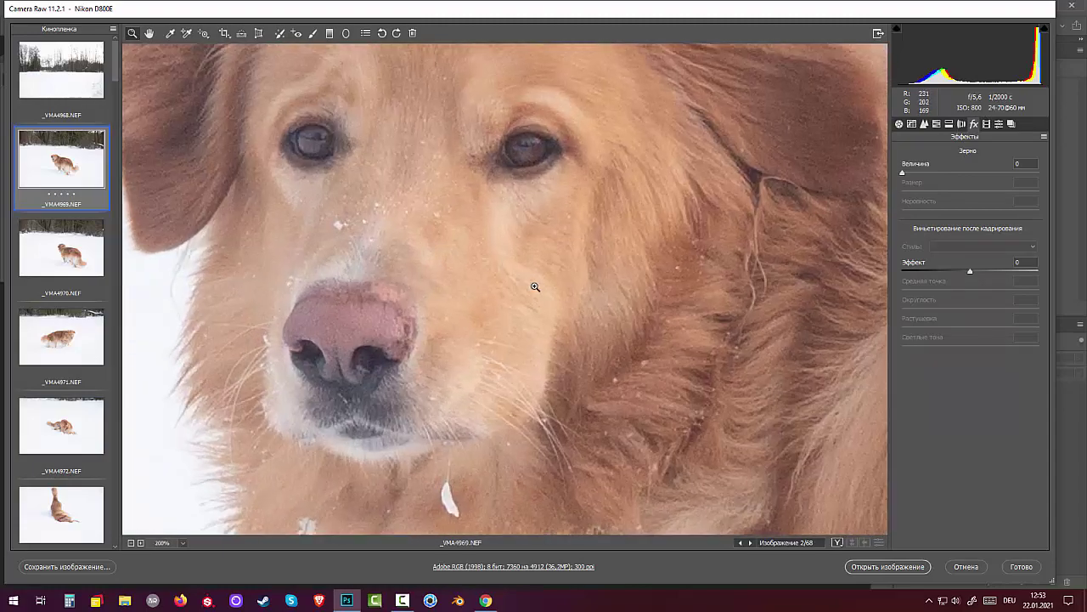
key("ctrl+minus")
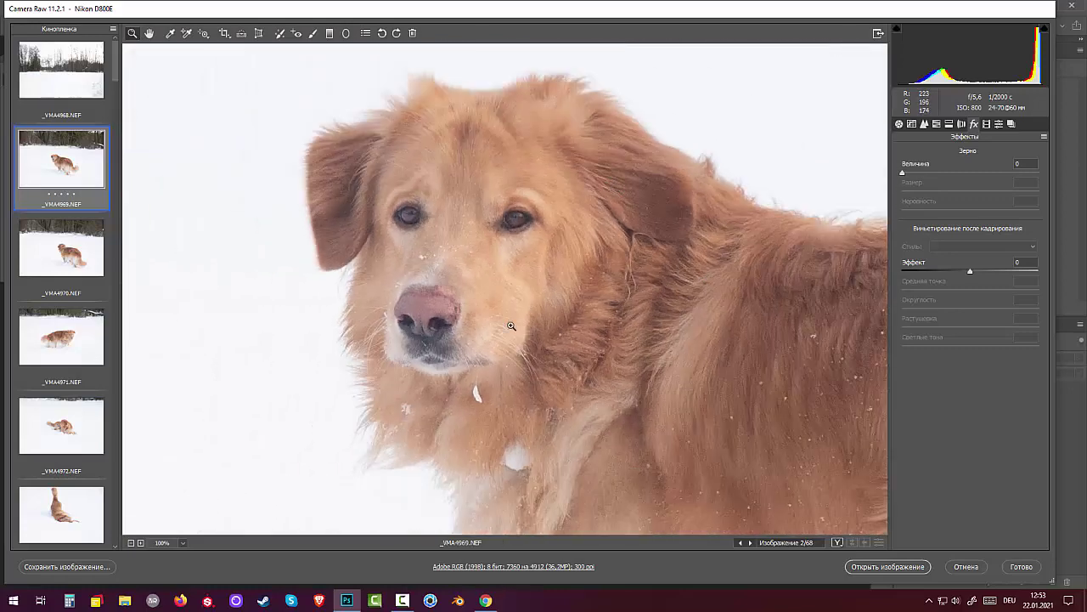
- View photo _VMA4970.NEF and examine the dog's face in _VMA4971.NEF at 100% magnification
left_click(72, 253)
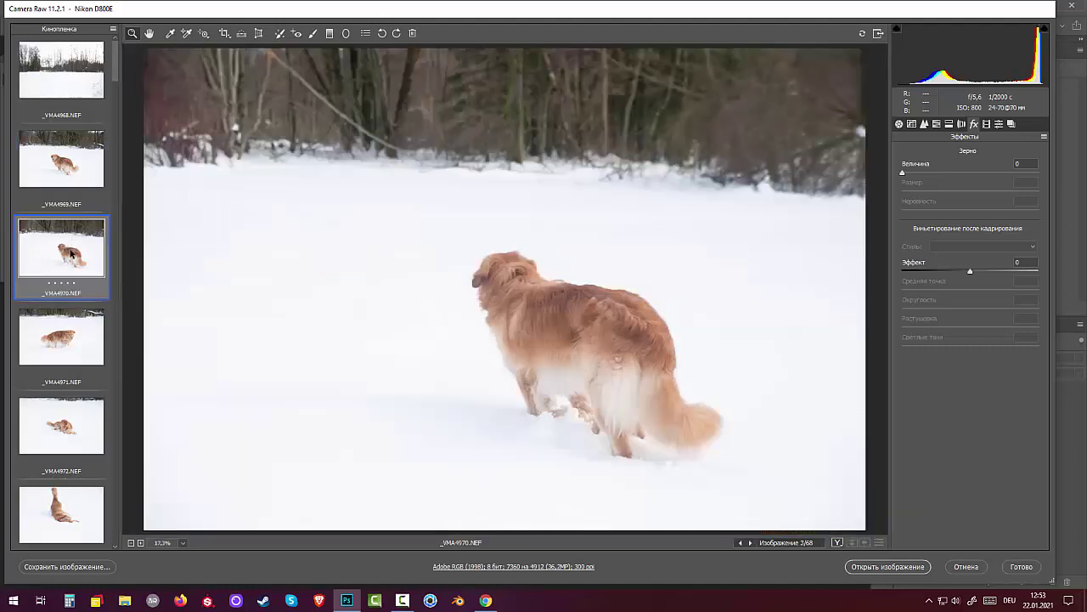
left_click(61, 335)
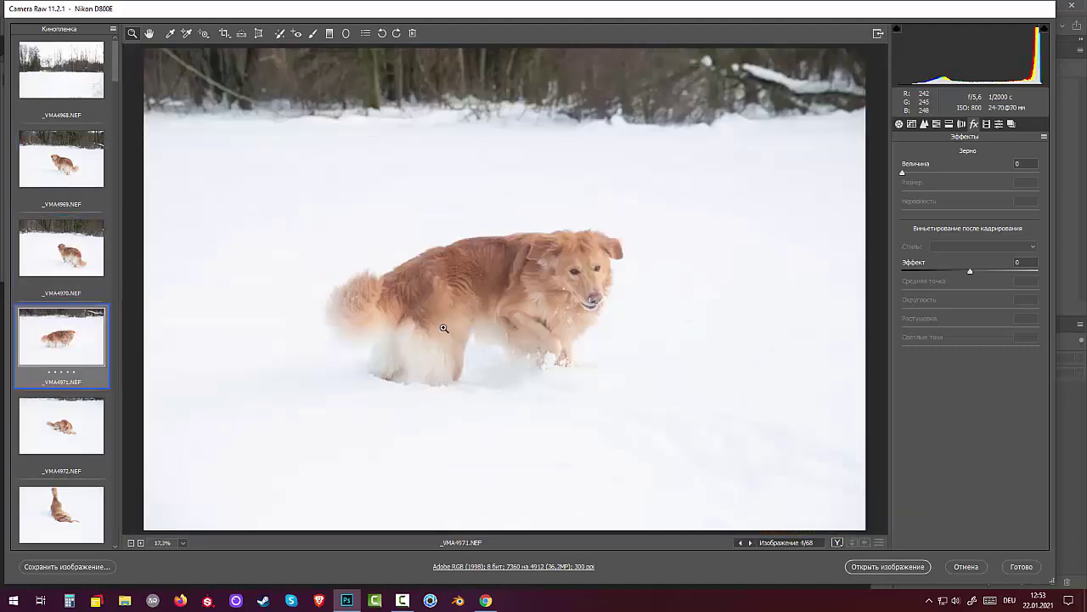
left_click(580, 283)
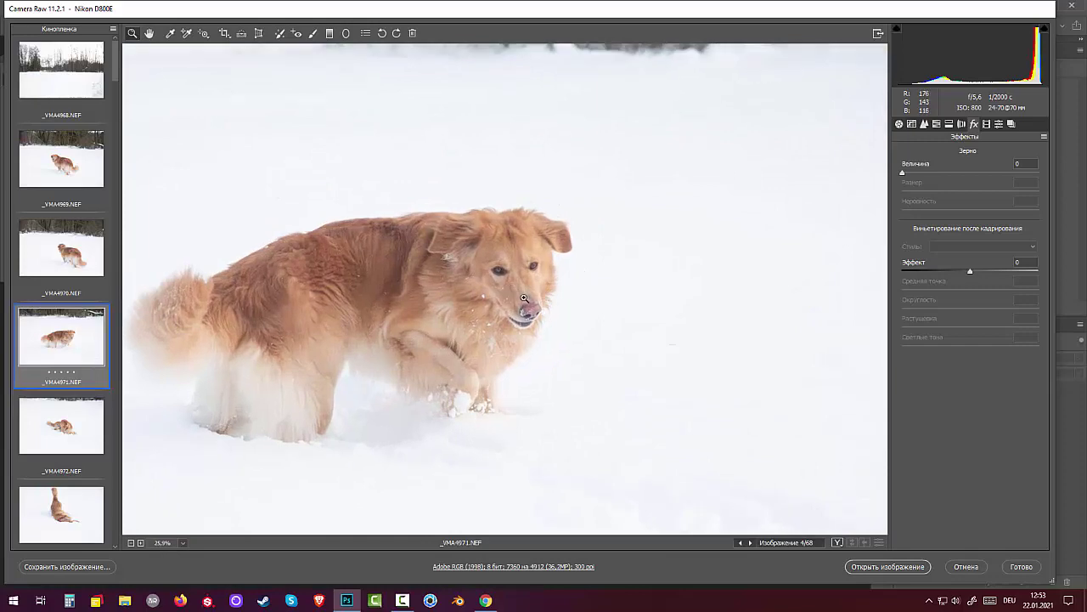
left_click(520, 289)
left_click(497, 279)
left_click(469, 268)
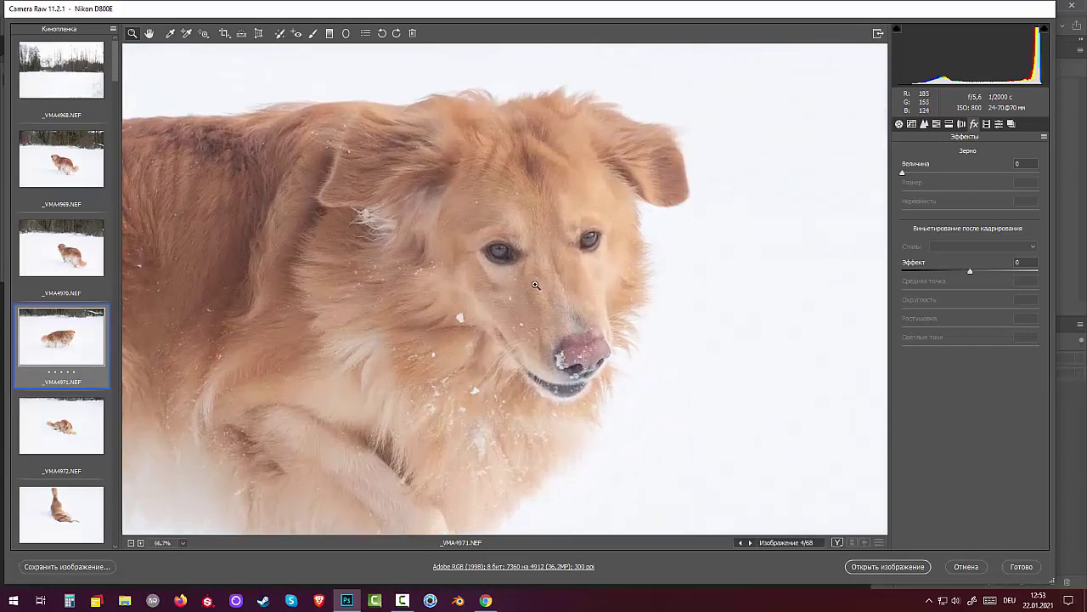
left_click(530, 284)
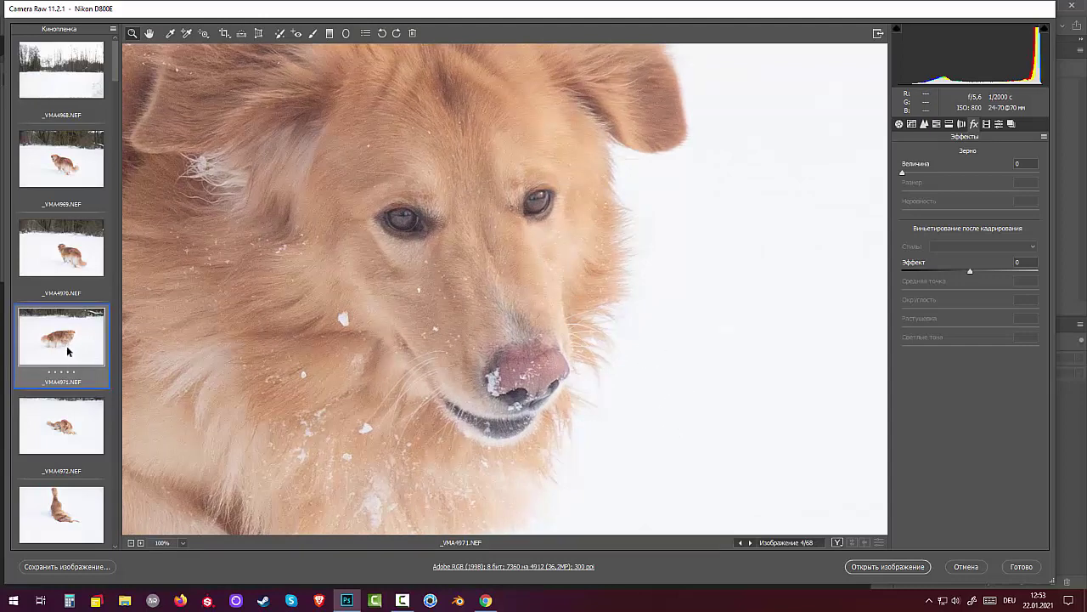
- View photo _VMA4972.NEF and examine the dog's head in the snow in _VMA4973.NEF at 100% magnification
left_click(58, 424)
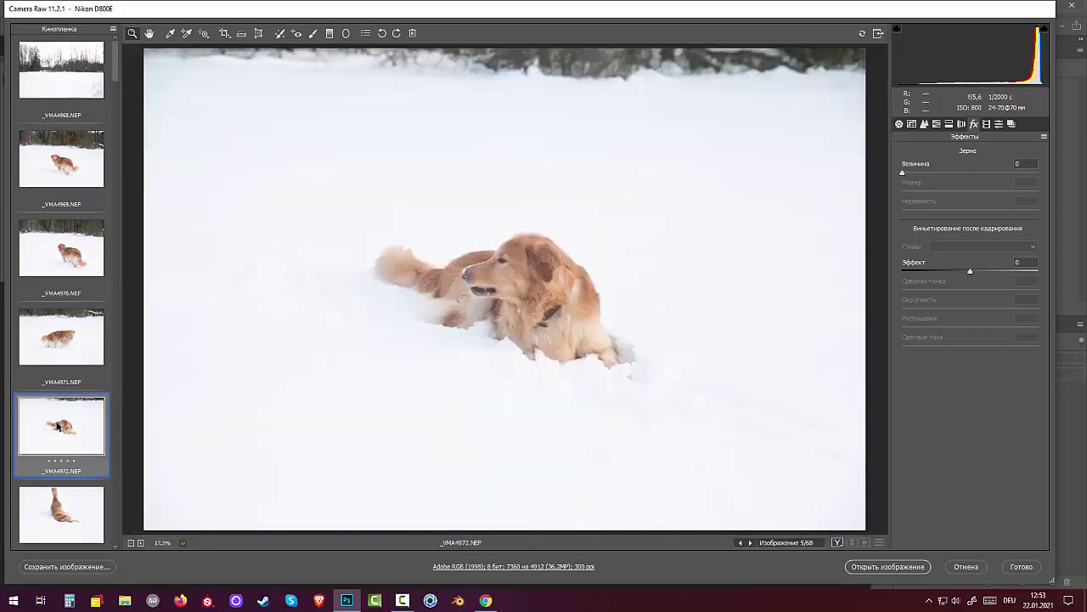
left_click(59, 506)
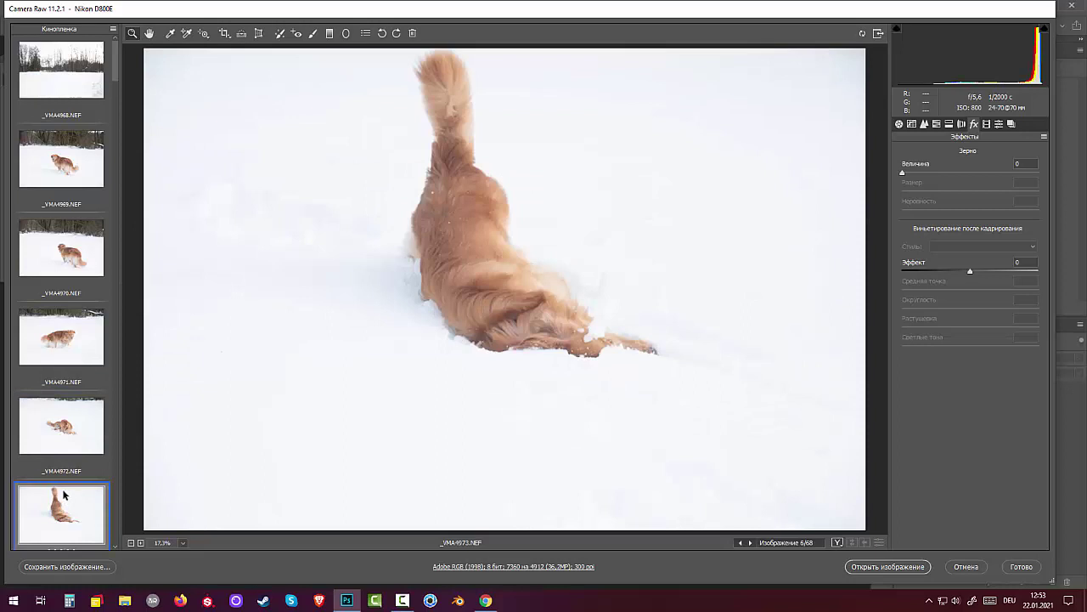
left_click(569, 334)
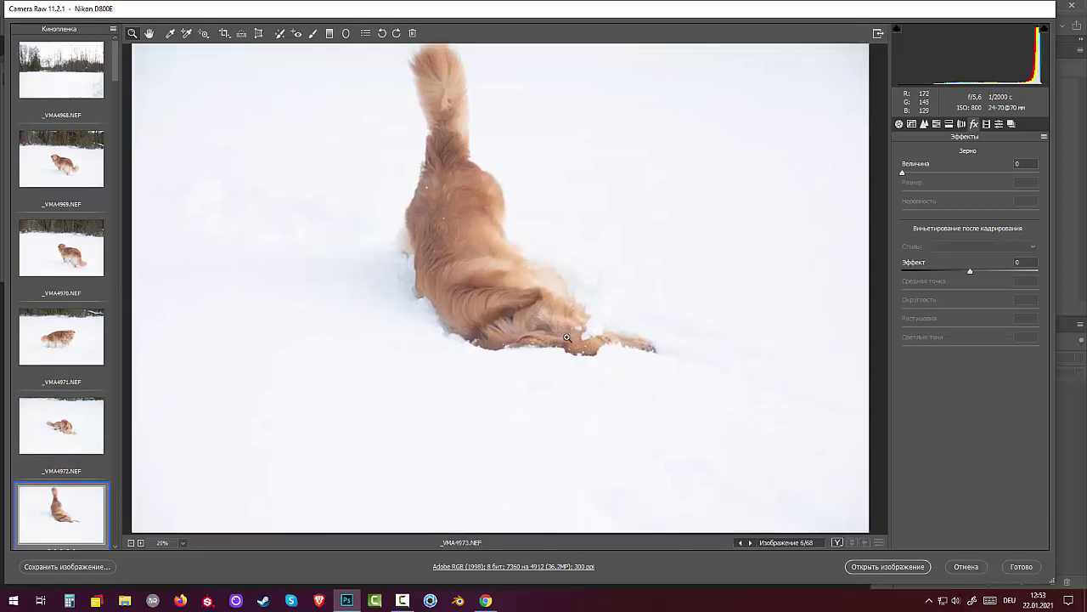
left_click(537, 294)
left_click(501, 293)
left_click(467, 292)
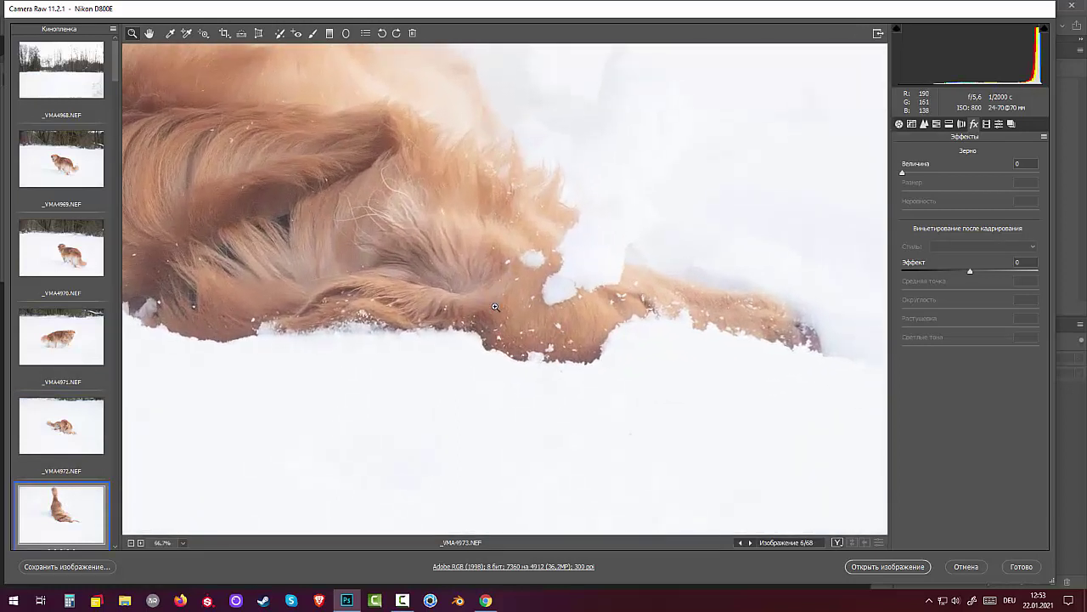
left_click(442, 291)
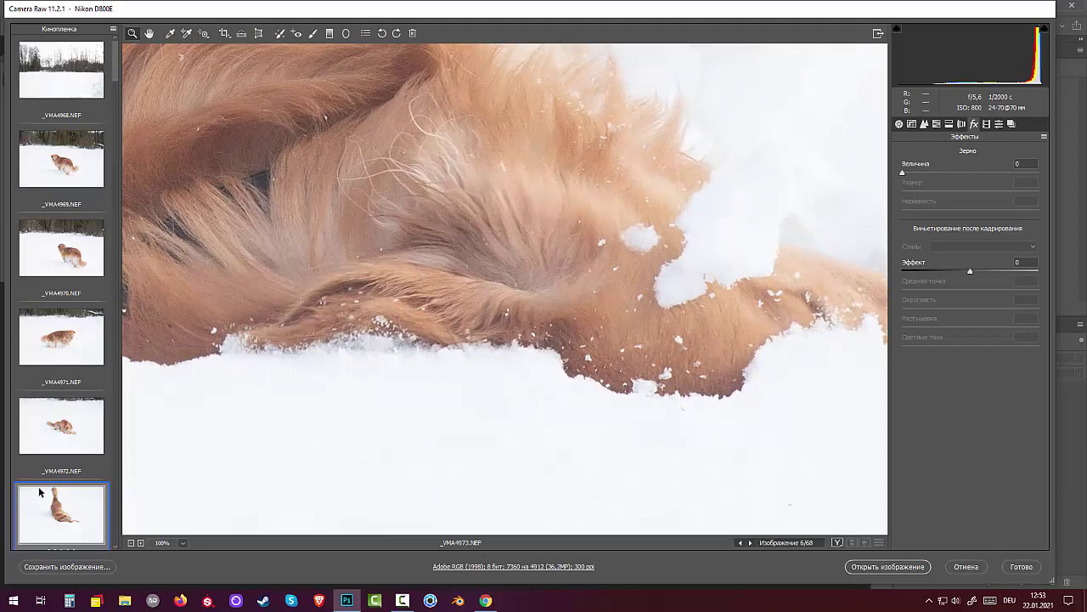
- Review the photos _VMA4974.NEF, _VMA4975.NEF and _VMA4976.NEF, checking the dog in _VMA4975.NEF more closely
scroll(67, 416, "down", 5)
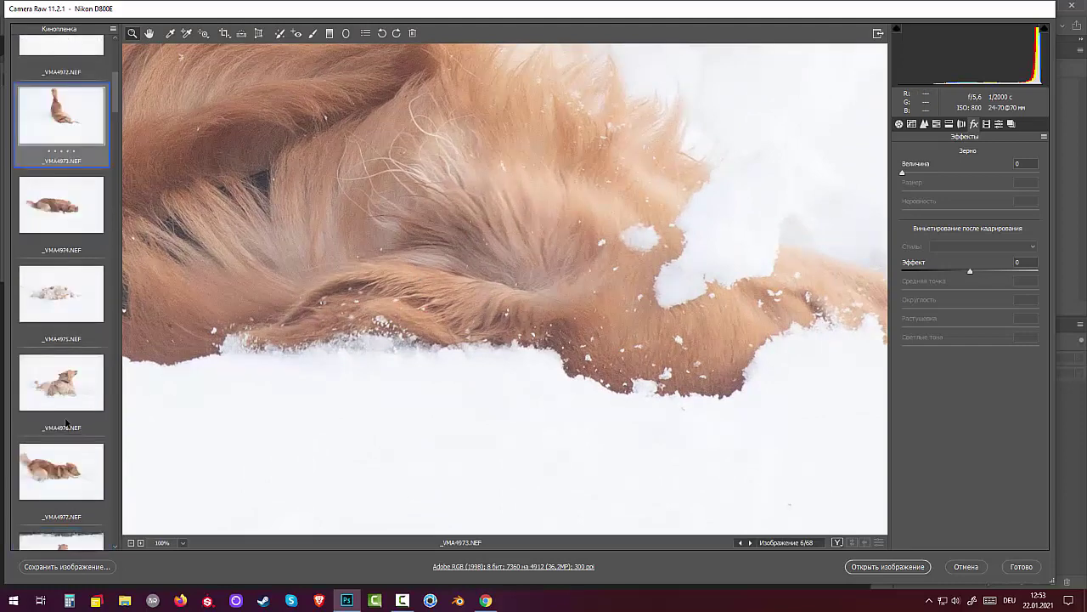
left_click(58, 208)
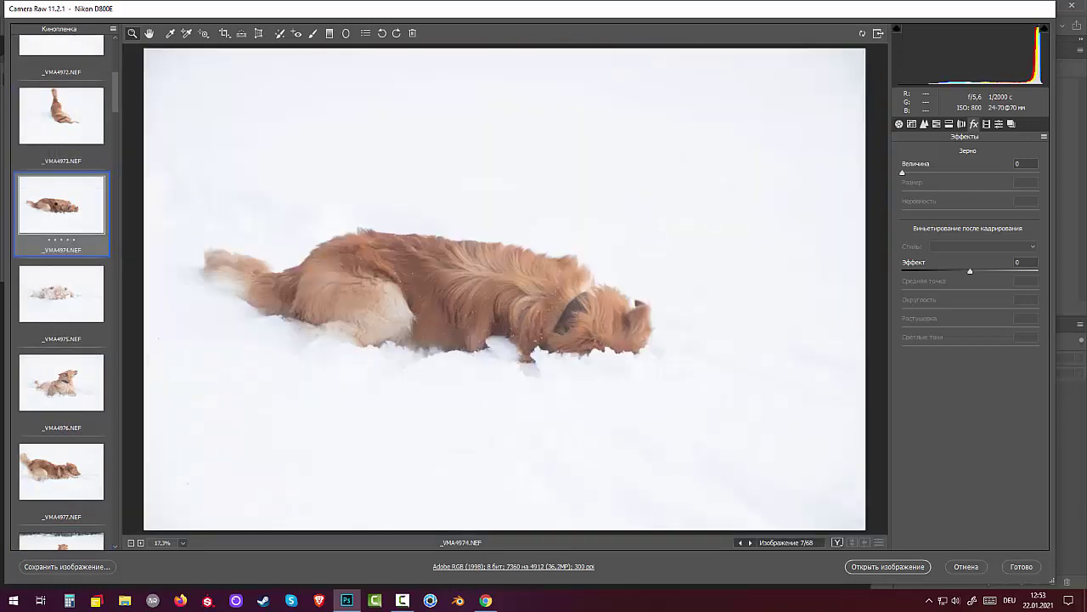
left_click(67, 294)
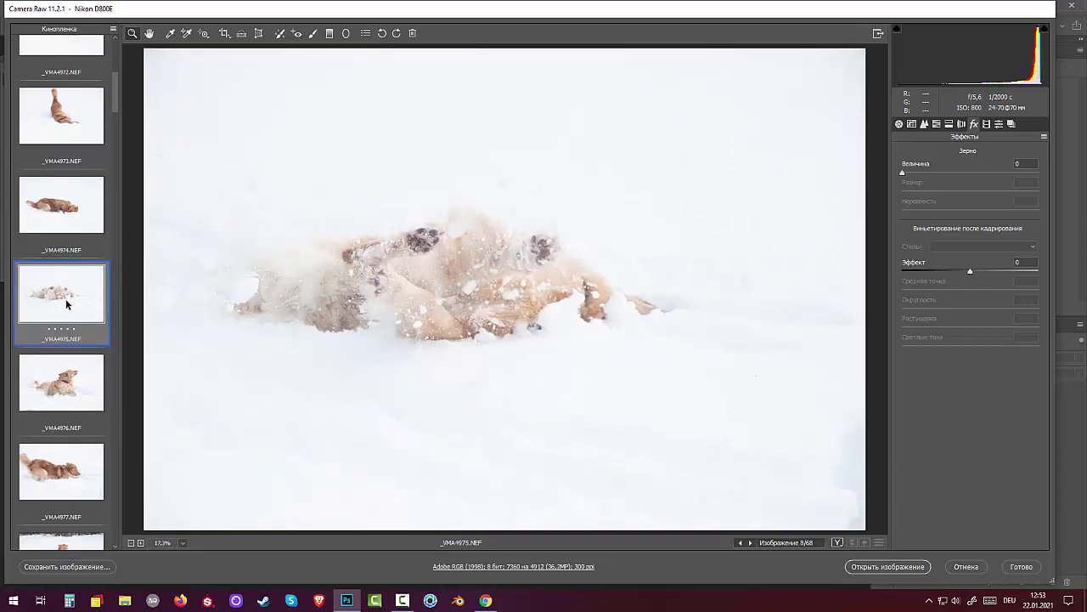
left_click(441, 298)
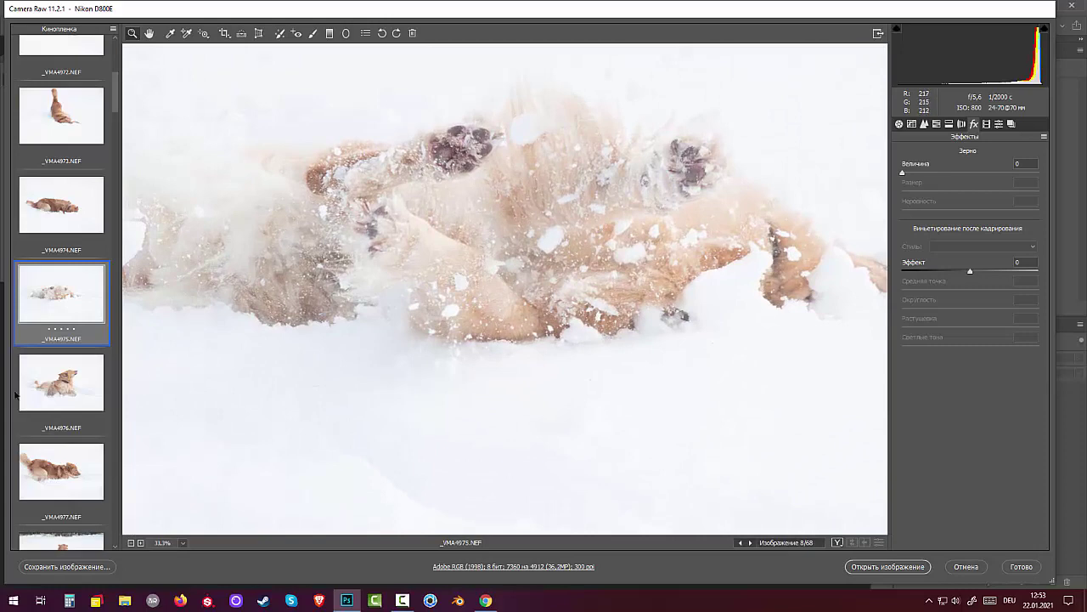
left_click(71, 384)
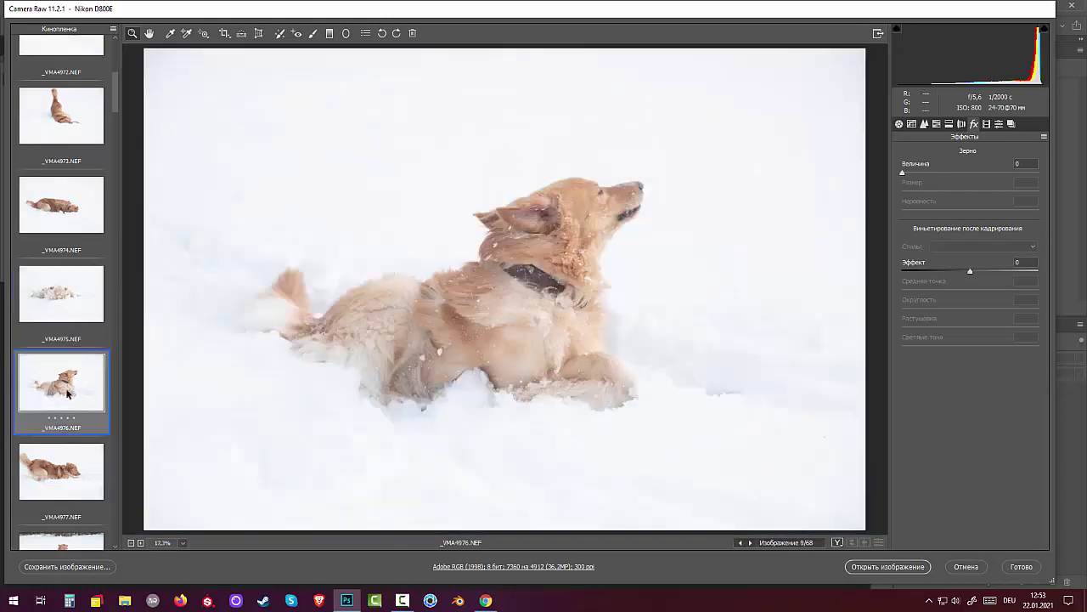
- Open photo _VMA4977.NEF and examine the dog's head at up to 66.7% magnification
scroll(65, 393, "down", 5)
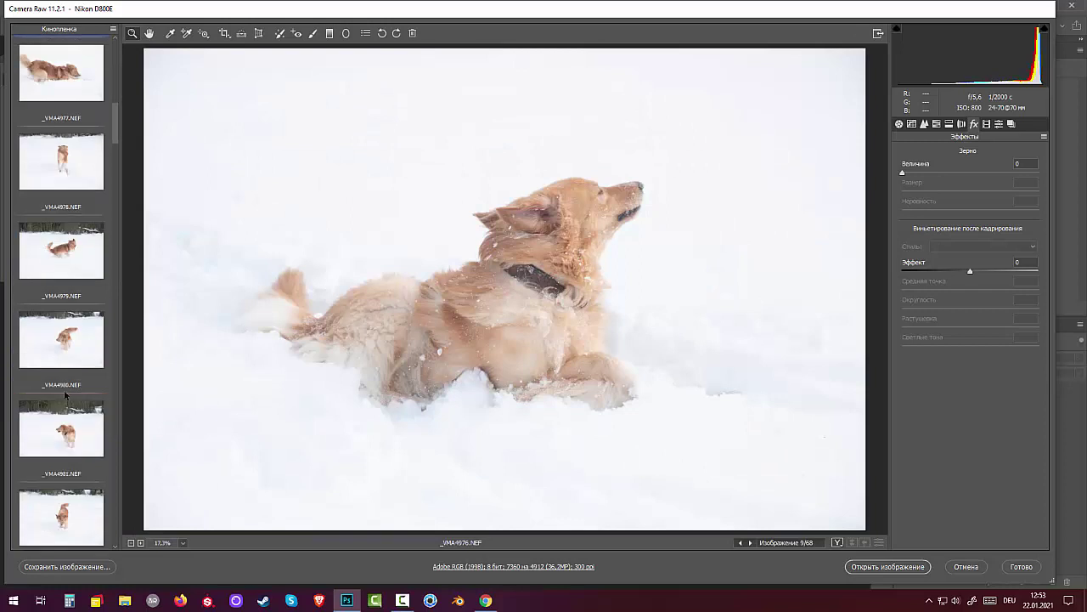
left_click(70, 87)
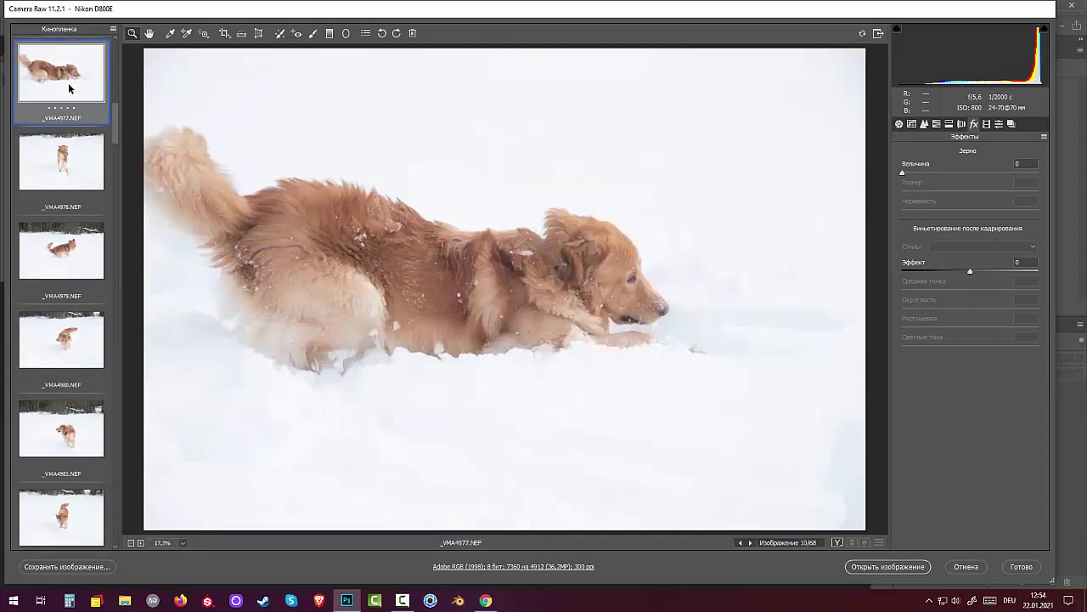
left_click(626, 293)
left_click(626, 293)
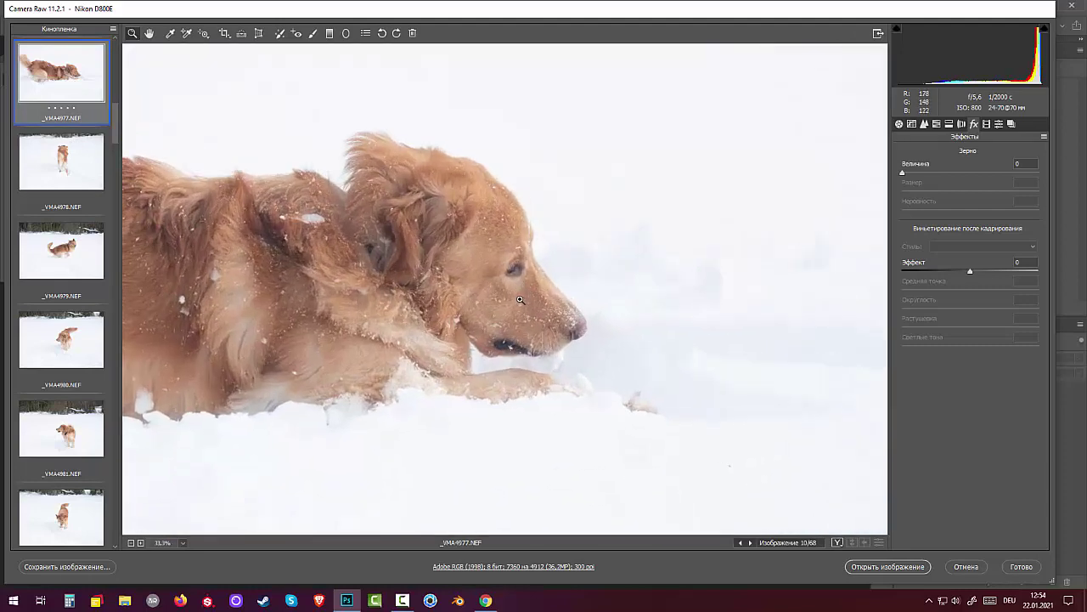
left_click(502, 298)
left_click(502, 297)
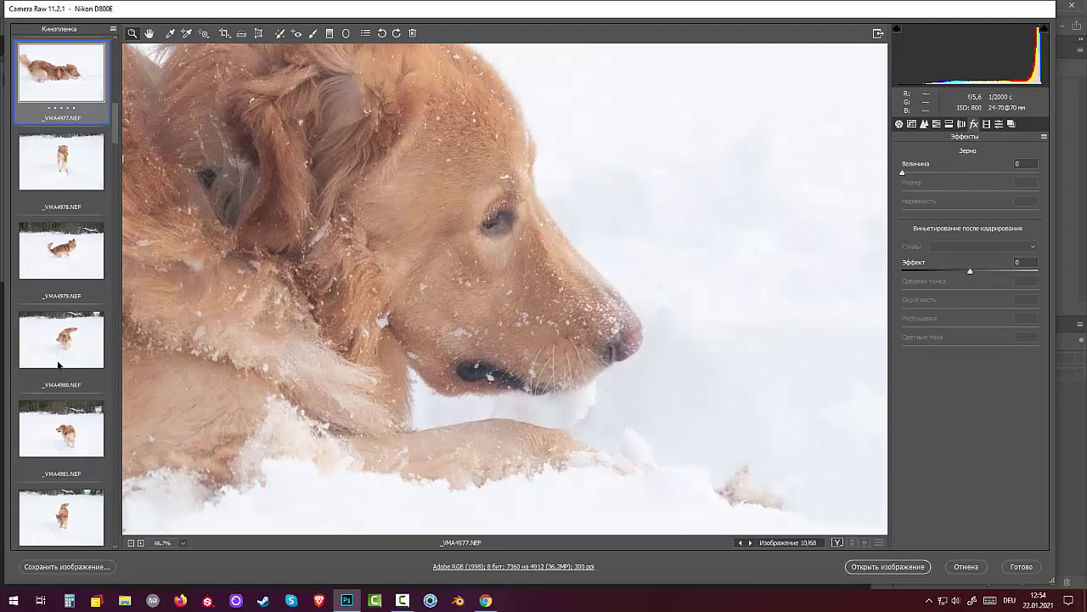
- Open photo _VMA4979.NEF and examine the running dog's face at up to 100% magnification
left_click(62, 253)
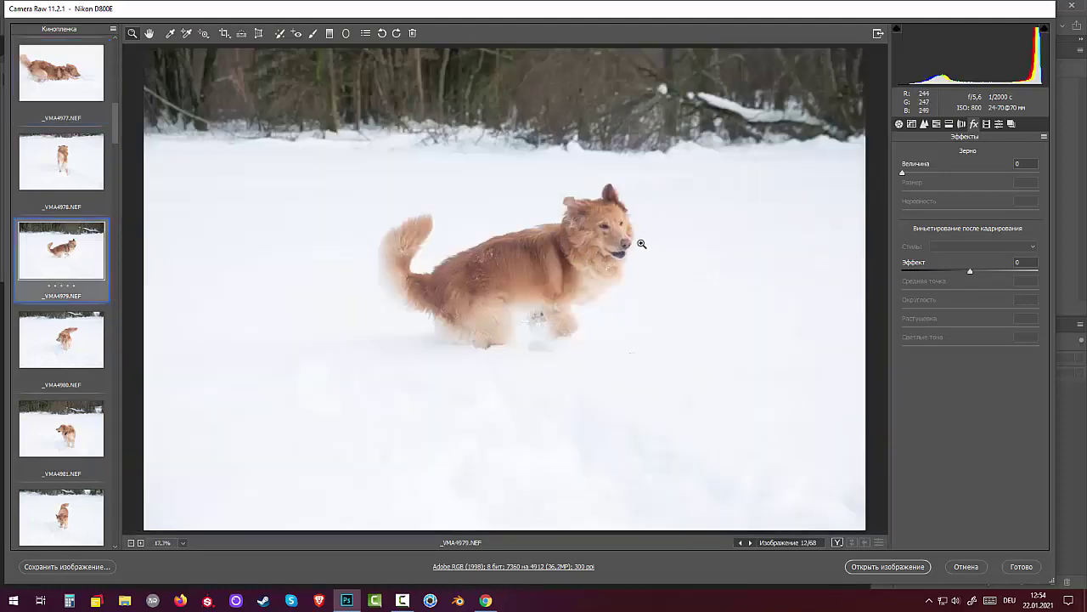
left_click(604, 240)
left_click(528, 295)
left_click(518, 292)
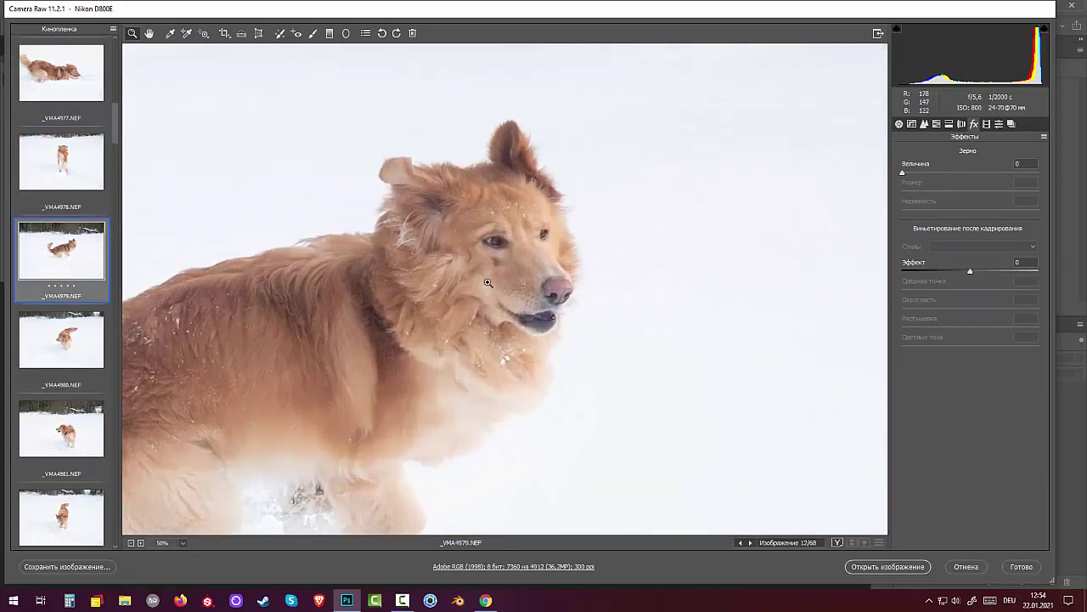
left_click(507, 289)
left_click(497, 287)
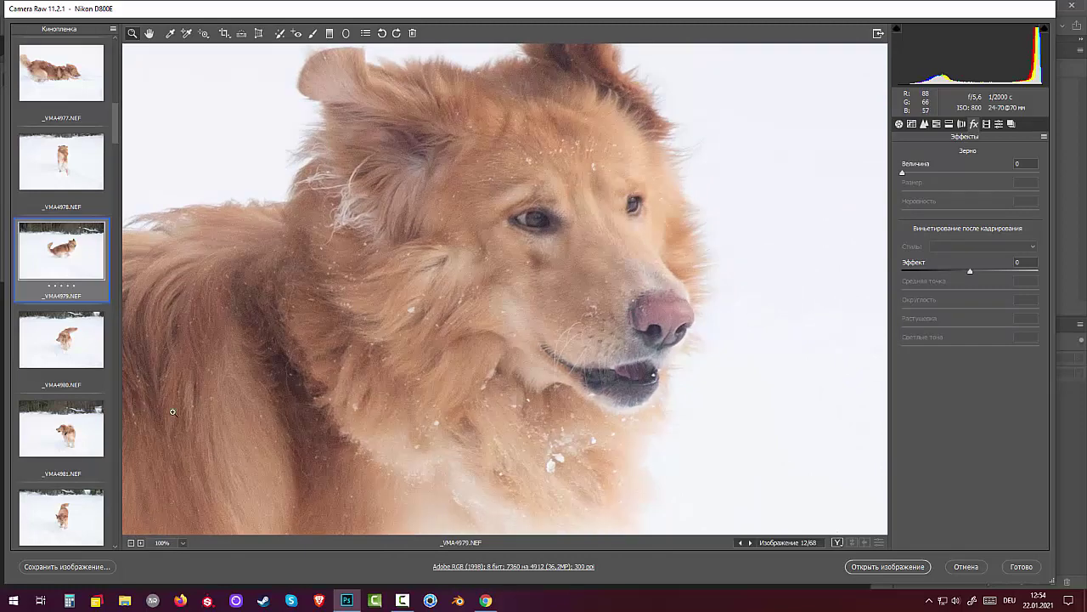
- View photos _VMA4980.NEF and _VMA4981.NEF, and examine the dog's face in _VMA4982.NEF at 66.7% magnification
left_click(65, 343)
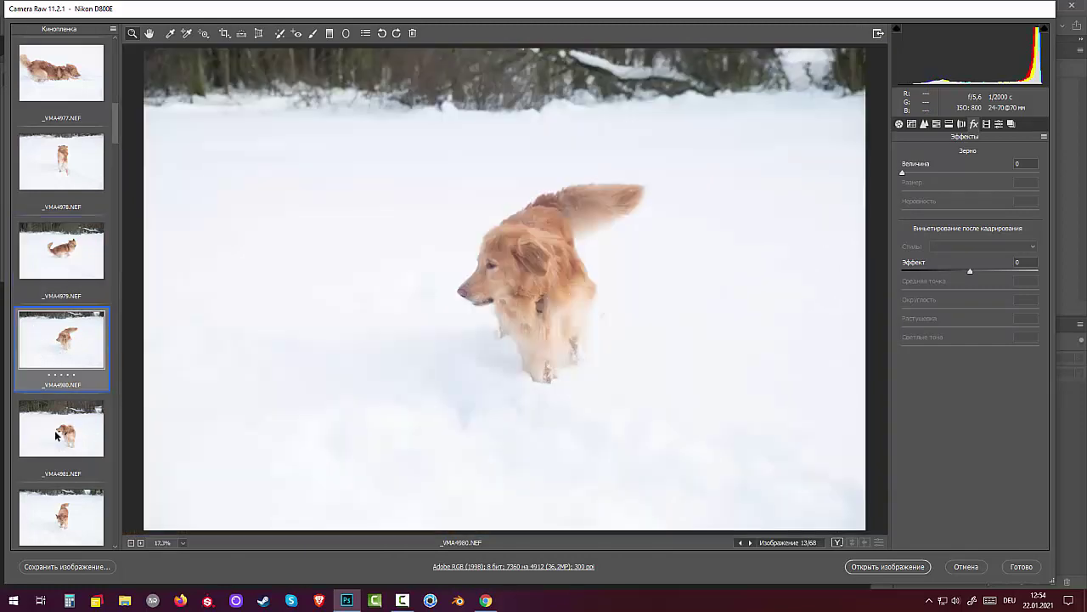
left_click(59, 435)
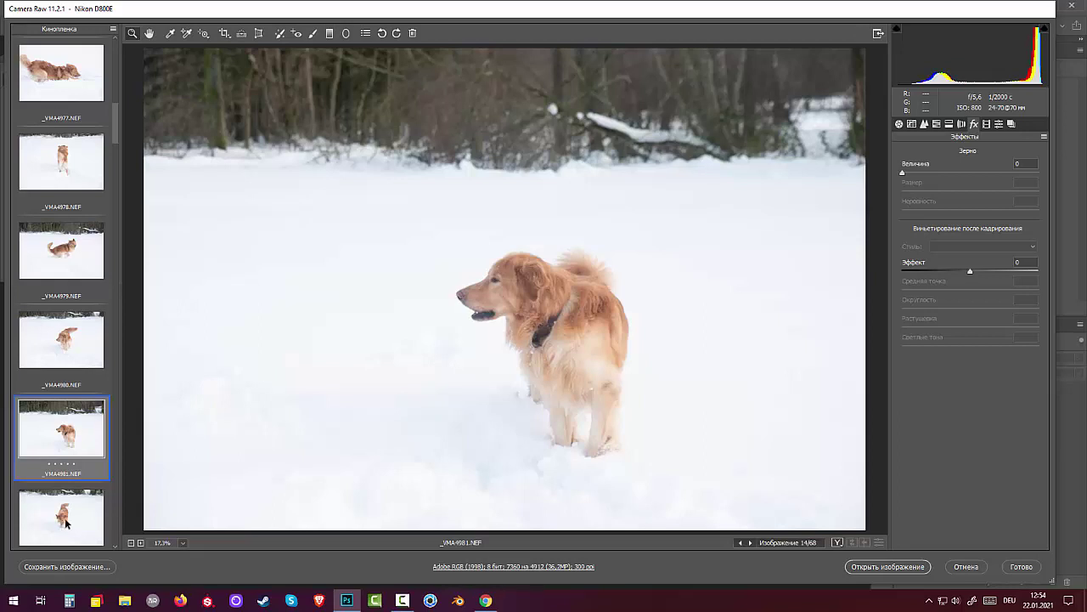
left_click(66, 520)
scroll(66, 510, "down", 4)
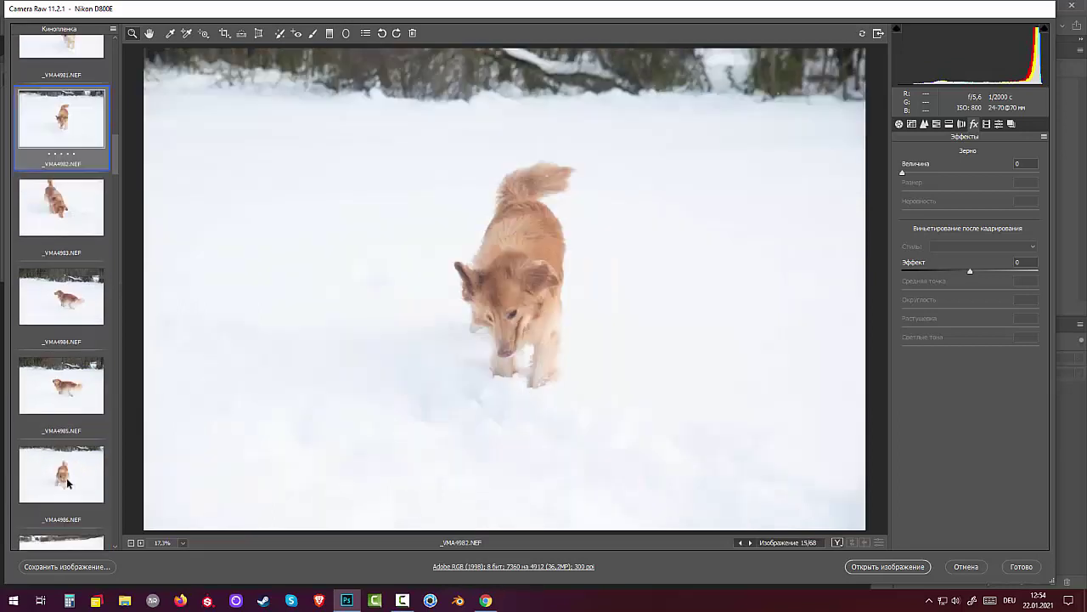
left_click(505, 337)
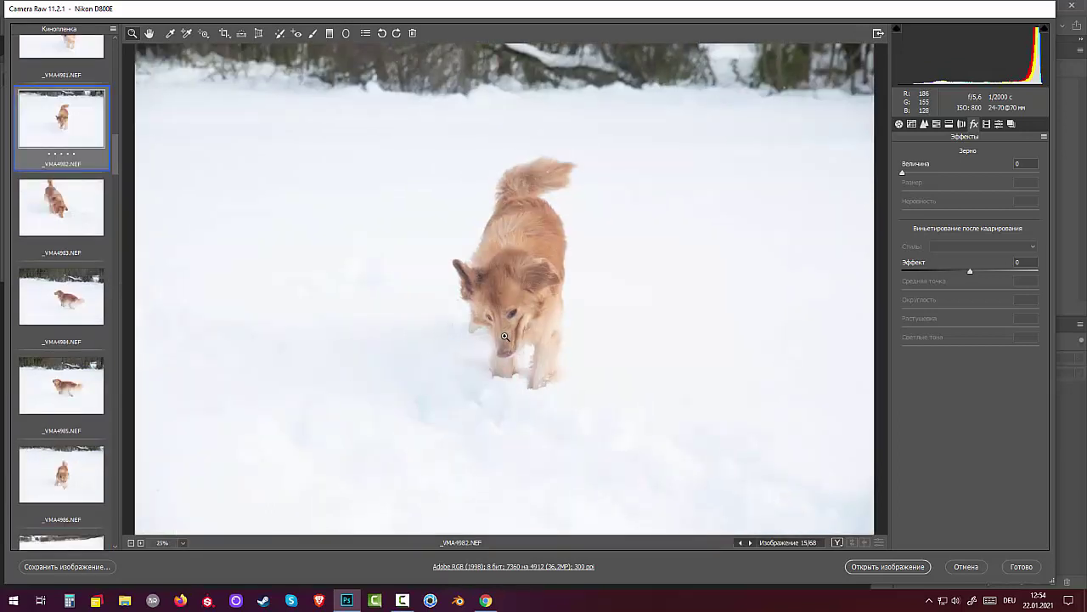
left_click_drag(505, 336, 528, 301)
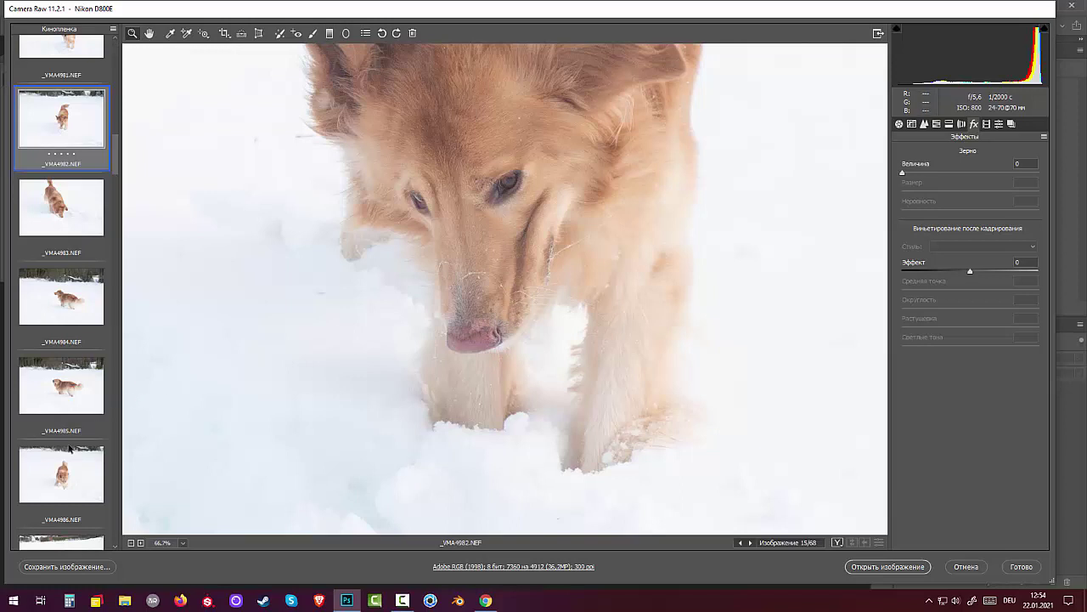
- View photo _VMA4988.NEF and examine the leaping dog's head in _VMA4987.NEF at up to 100% magnification
scroll(77, 392, "down", 5)
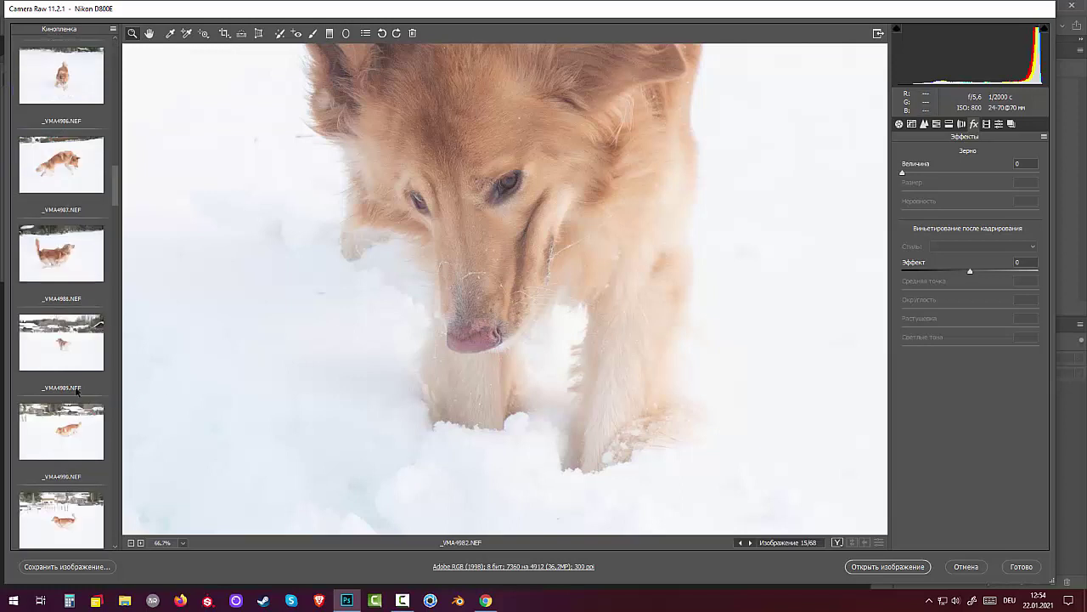
left_click(56, 261)
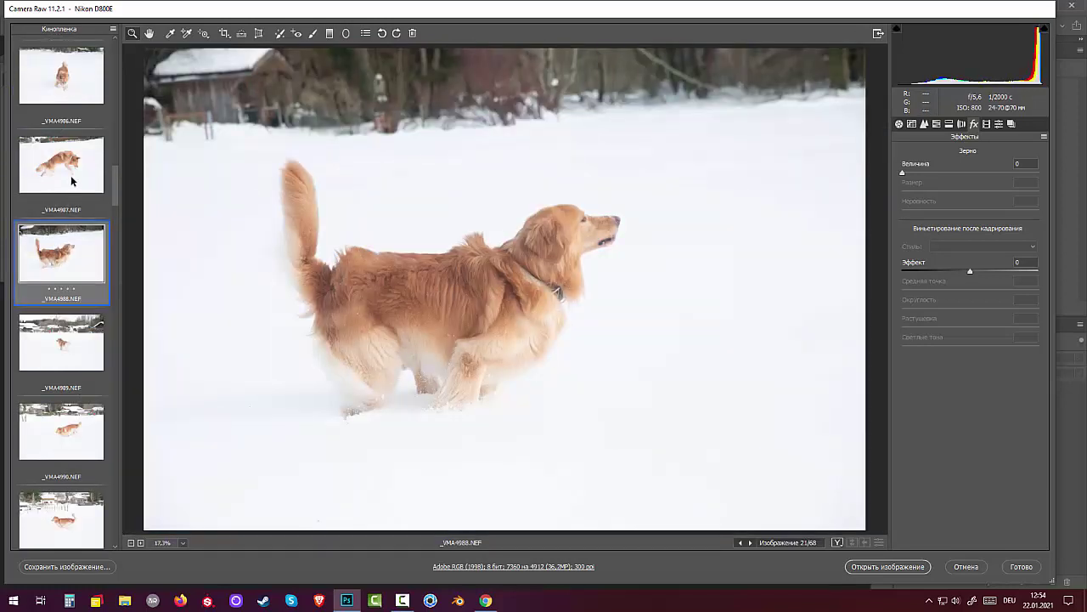
left_click(67, 166)
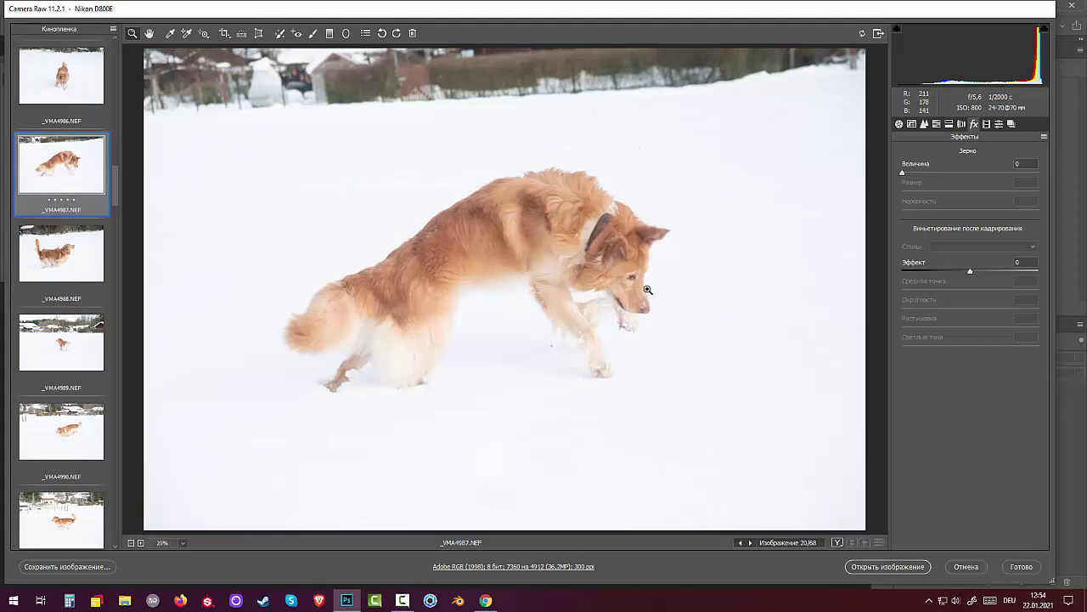
left_click(595, 282)
left_click(519, 276)
left_click(520, 297)
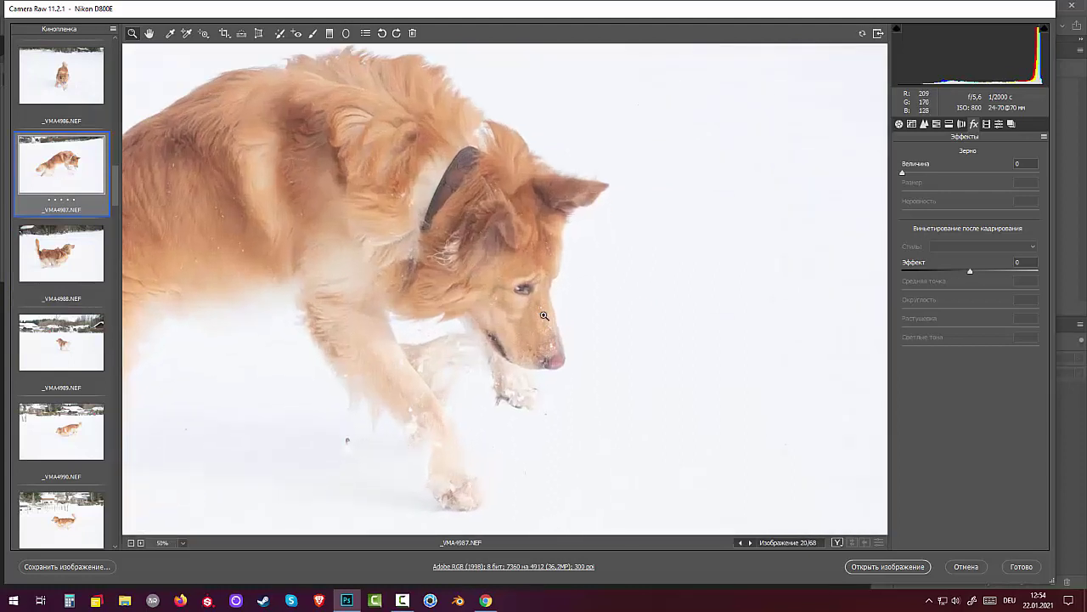
left_click(497, 312)
left_click(498, 312)
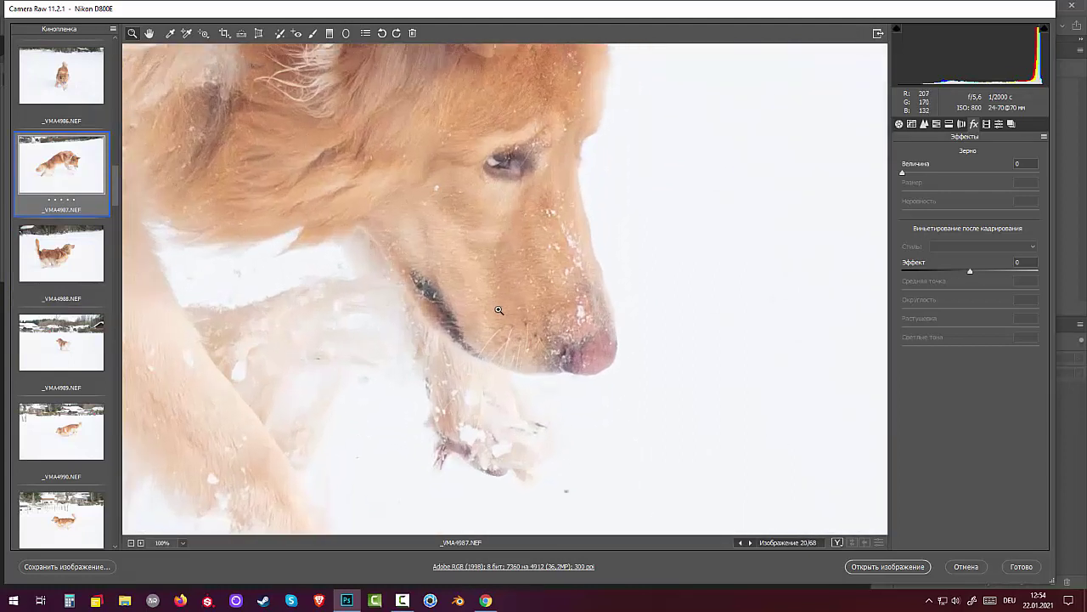
left_click_drag(383, 308, 130, 405)
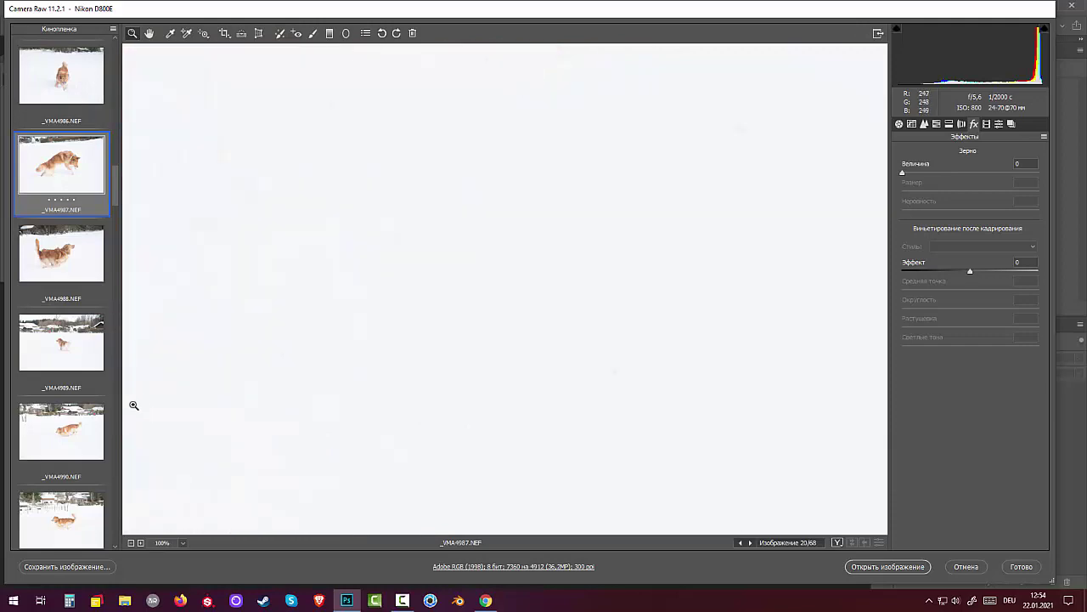
- Review the photos _VMA4988.NEF, _VMA4989.NEF, _VMA4990.NEF and _VMA4991.NEF at full view
scroll(111, 338, "up", 5)
scroll(59, 412, "down", 5)
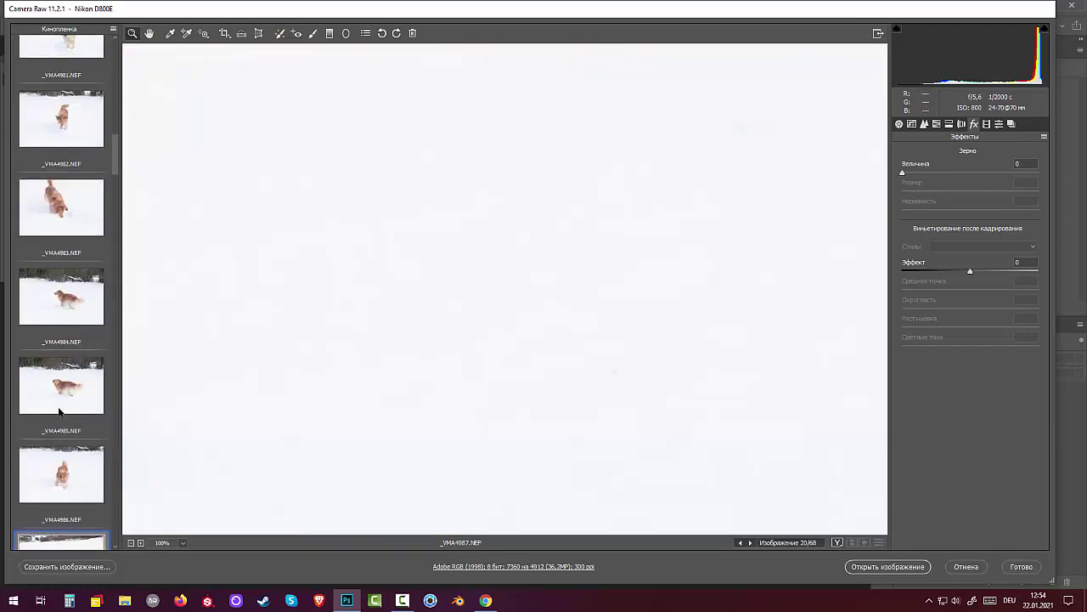
left_click(66, 249)
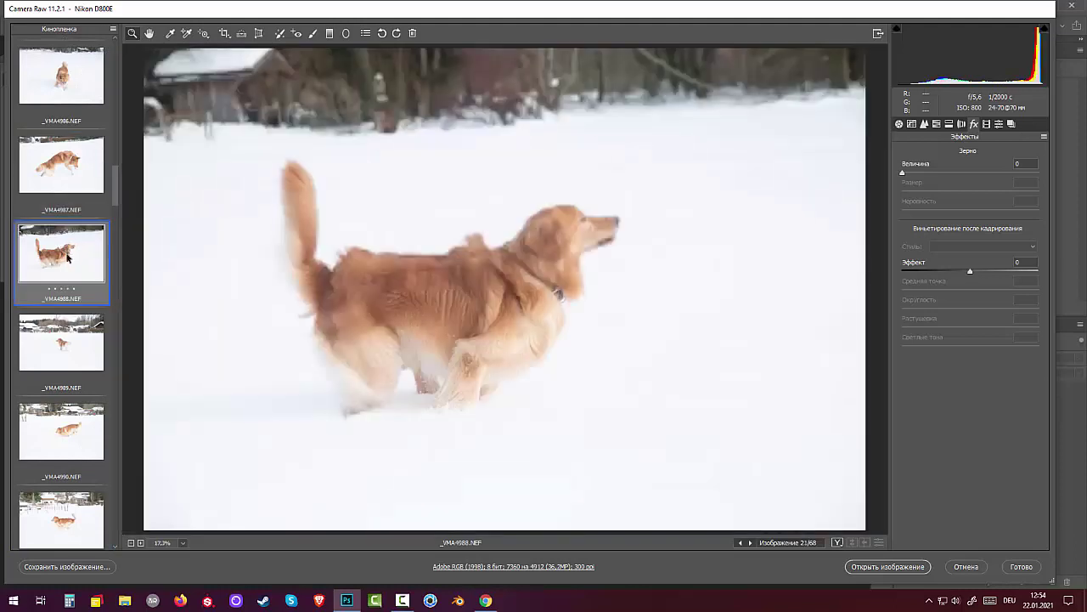
left_click(62, 345)
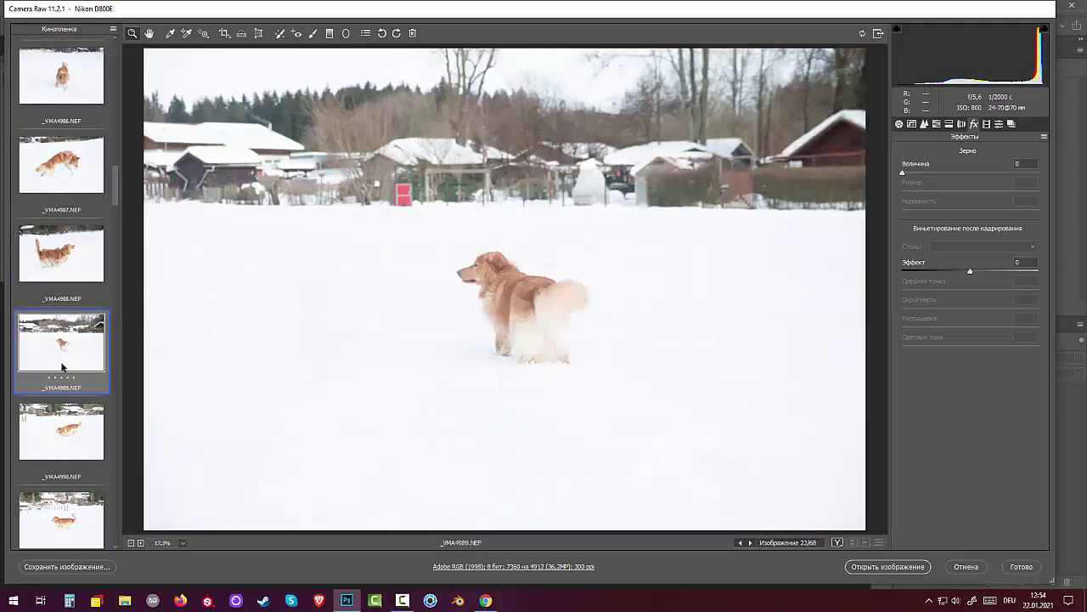
left_click(64, 431)
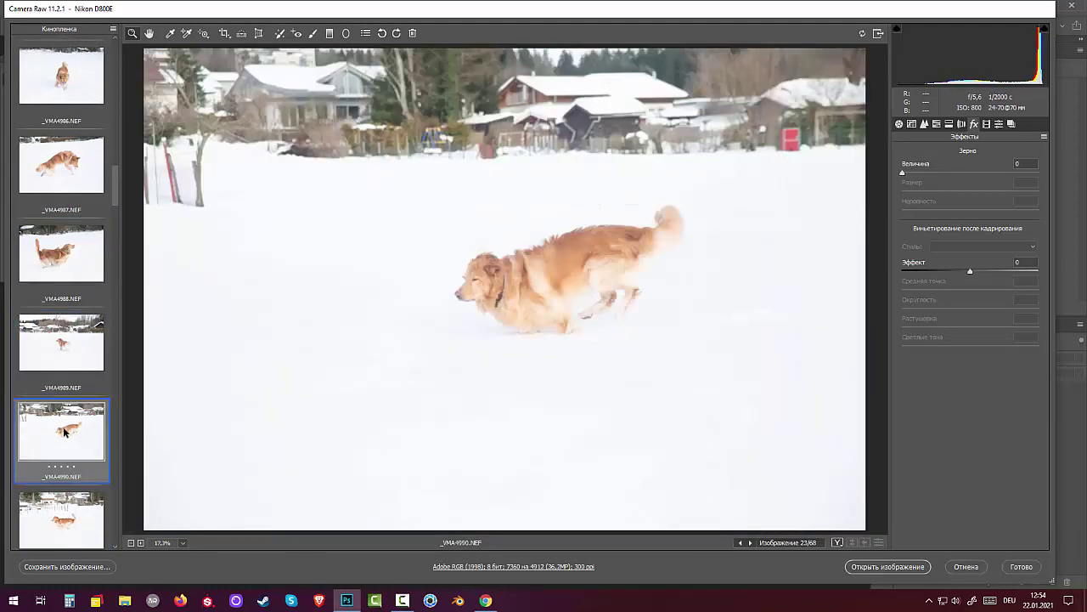
left_click(63, 524)
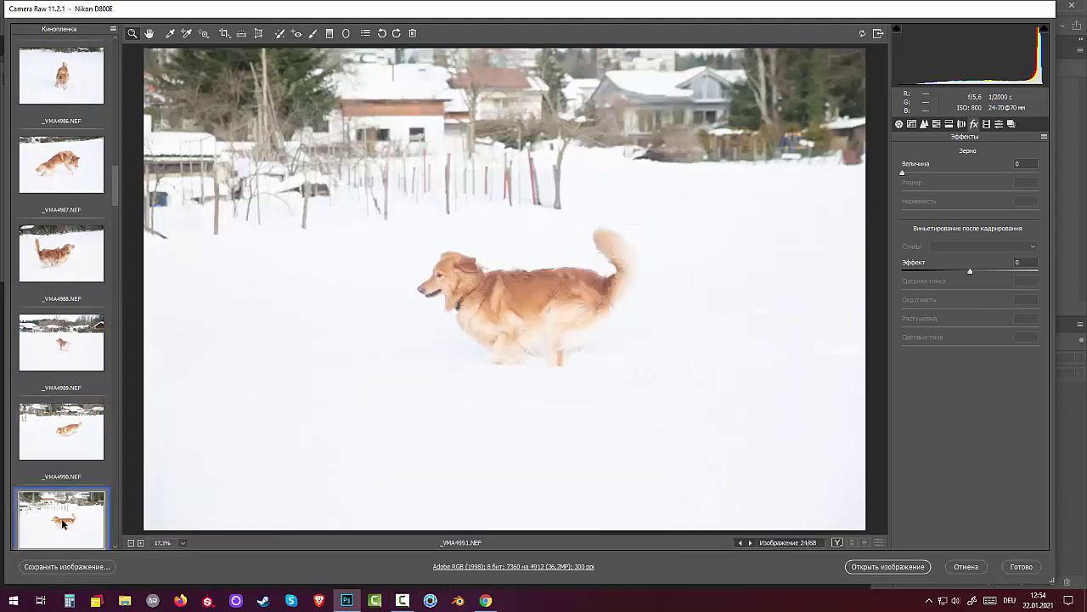
- Examine the dog's face in _VMA4992.NEF at 33.3% and in _VMA4993.NEF at 50% magnification
scroll(70, 513, "down", 5)
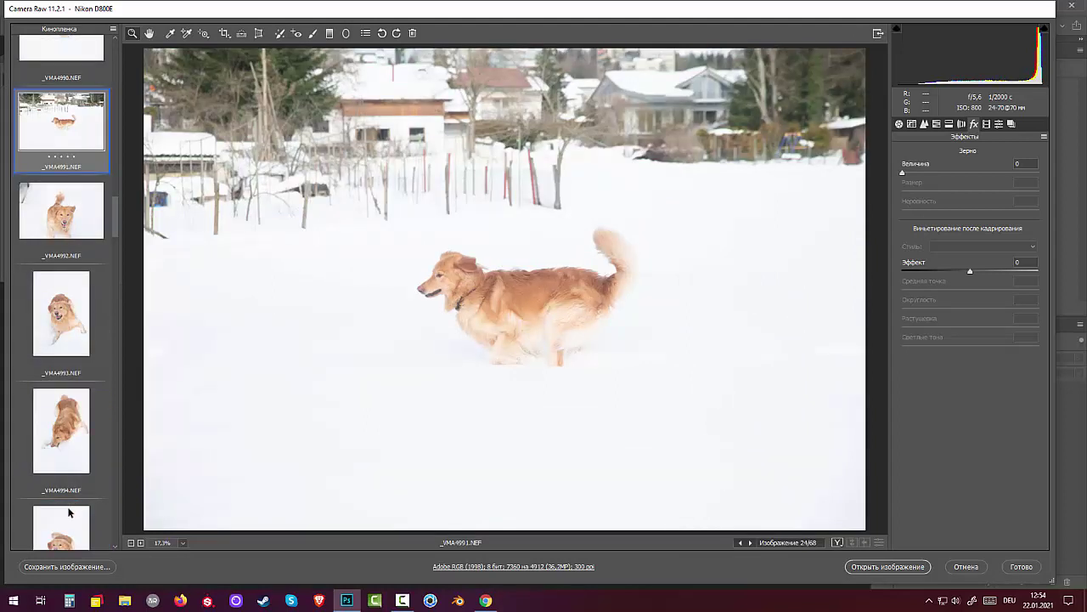
left_click(65, 217)
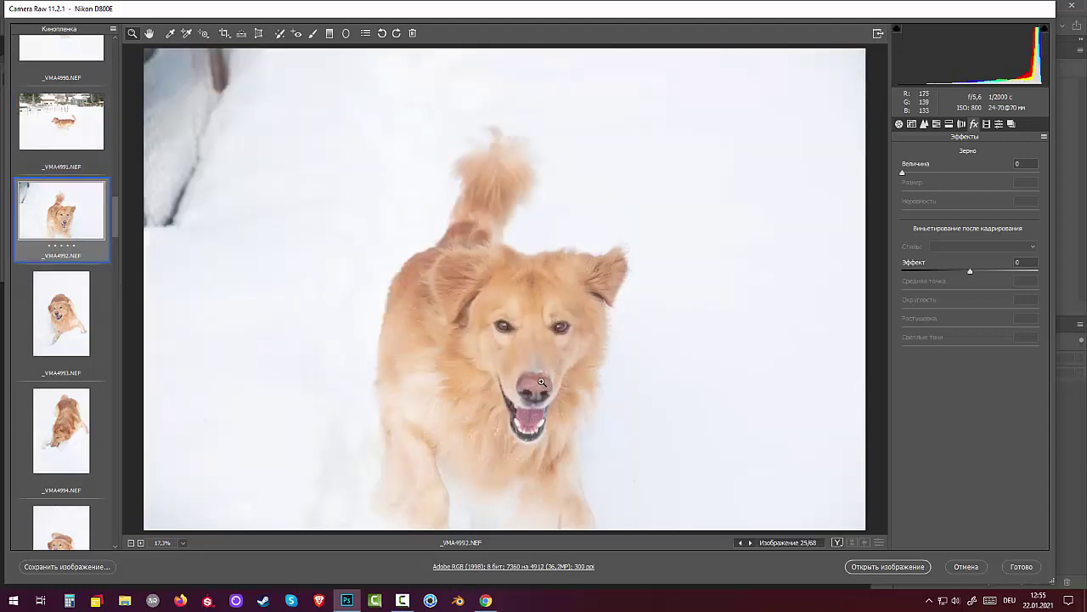
left_click(583, 367)
left_click(593, 381)
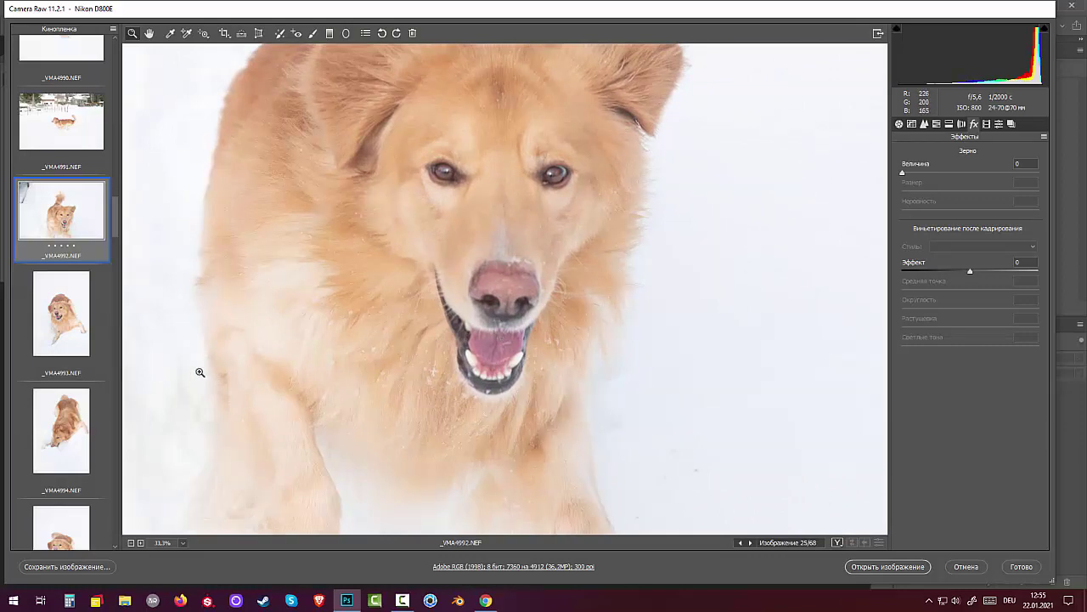
left_click(66, 314)
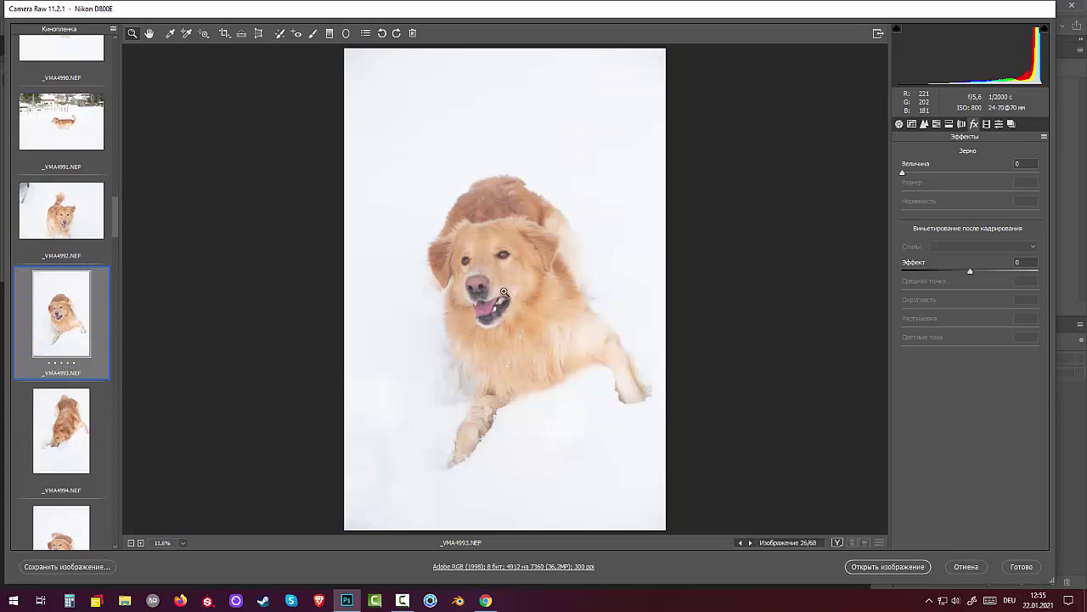
left_click(504, 293)
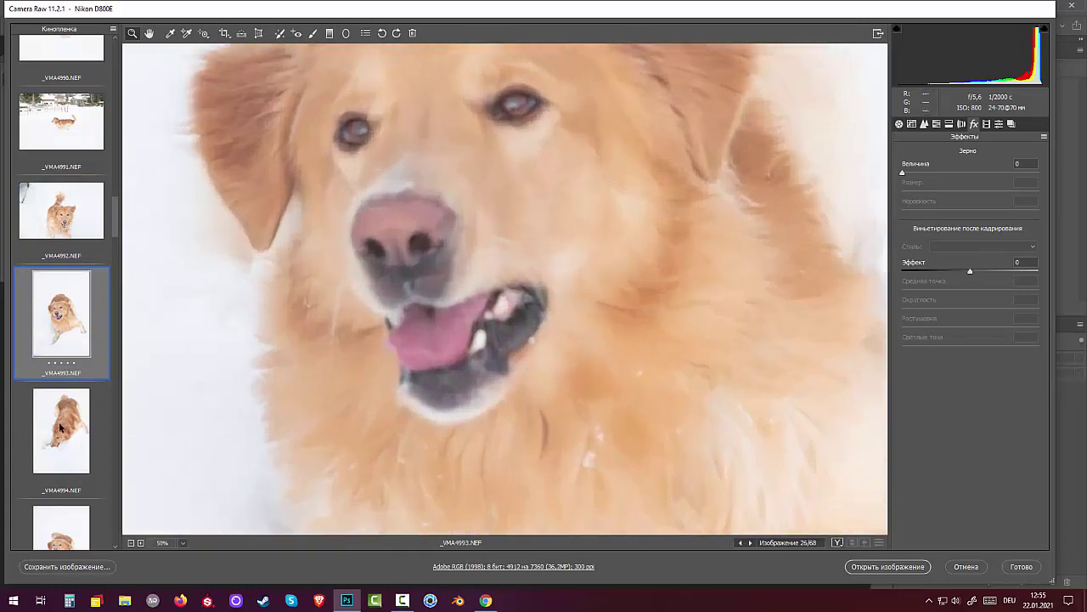
- Open photo _VMA4994.NEF and examine the dog's muzzle in the snow at 33.3% magnification
left_click(64, 436)
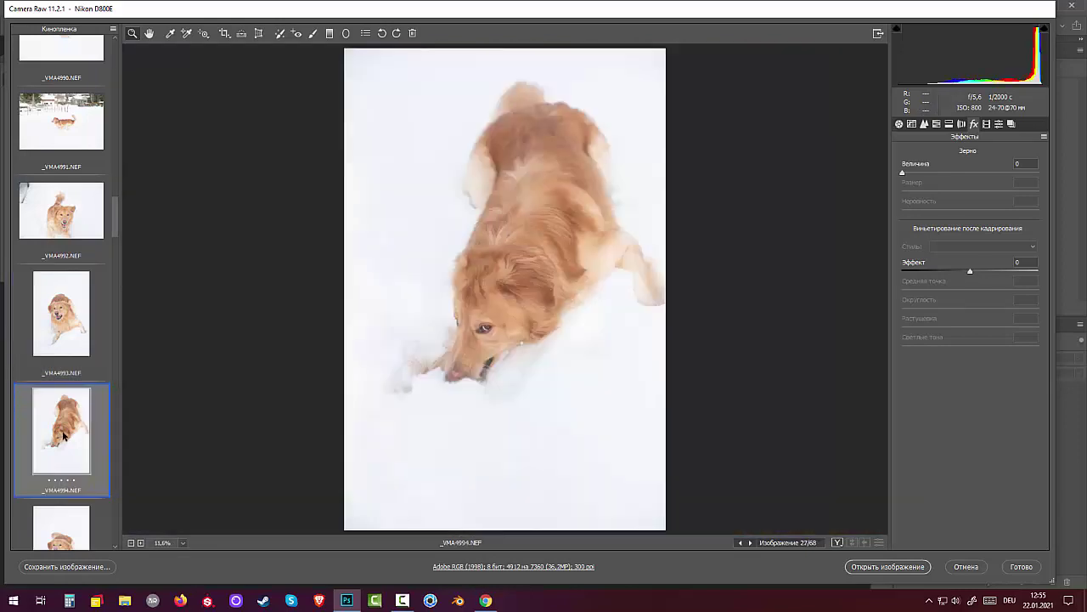
left_click(495, 333)
left_click(479, 316)
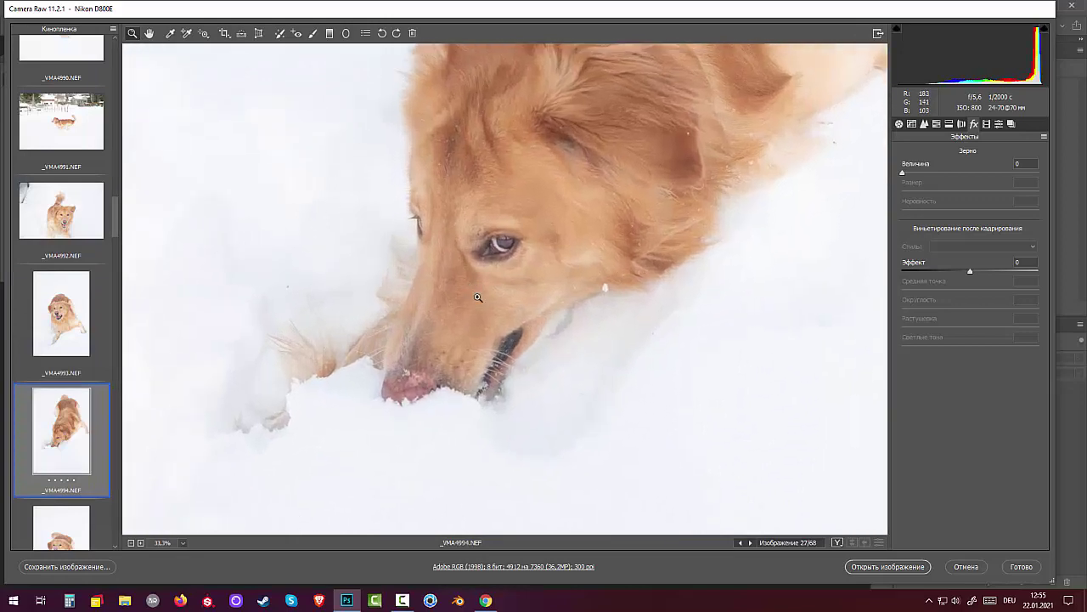
- Open photo _VMA4995.NEF and examine the dog from its face to its front paws at 33.3% magnification
scroll(61, 452, "down", 4)
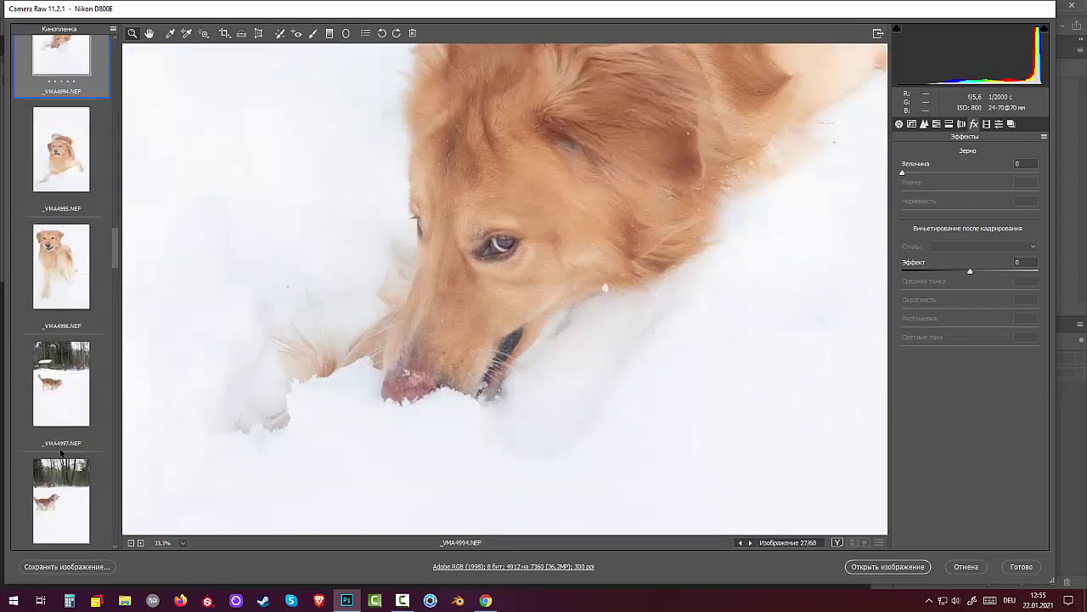
left_click(55, 164)
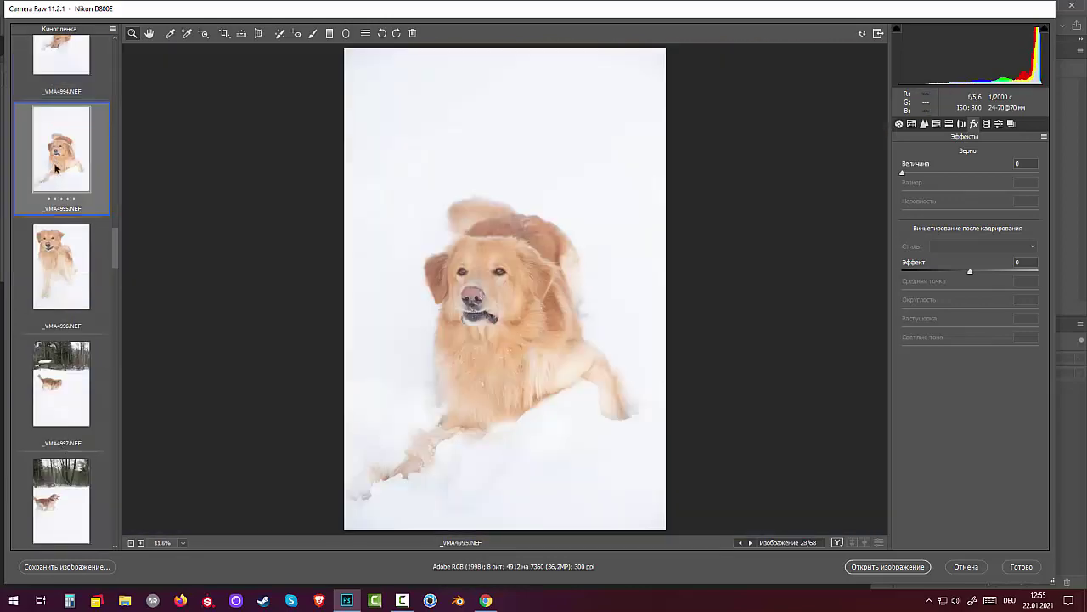
left_click(480, 295)
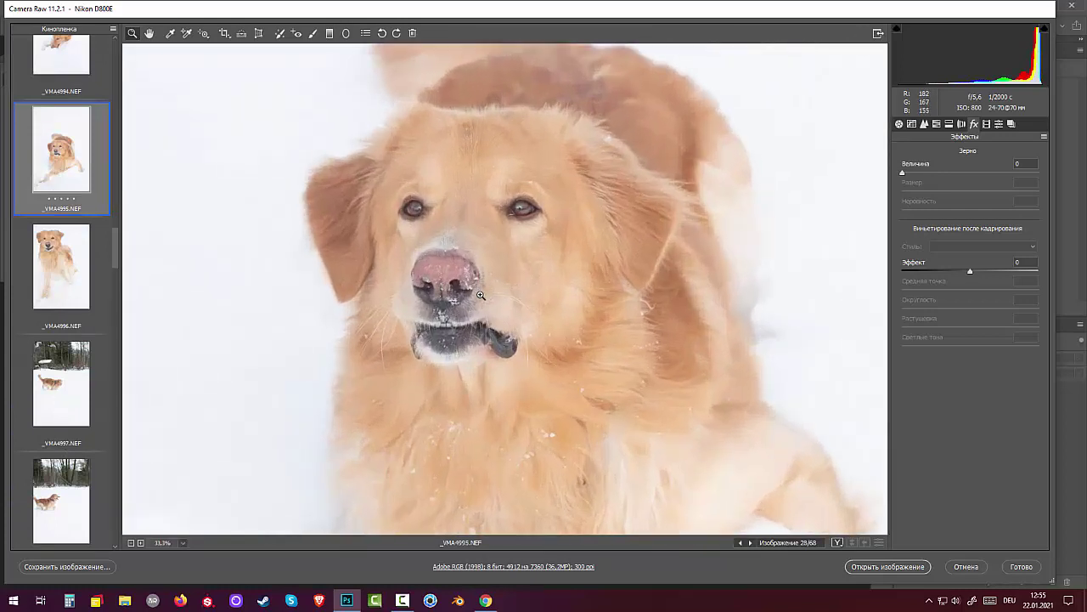
scroll(547, 340, "down", 5)
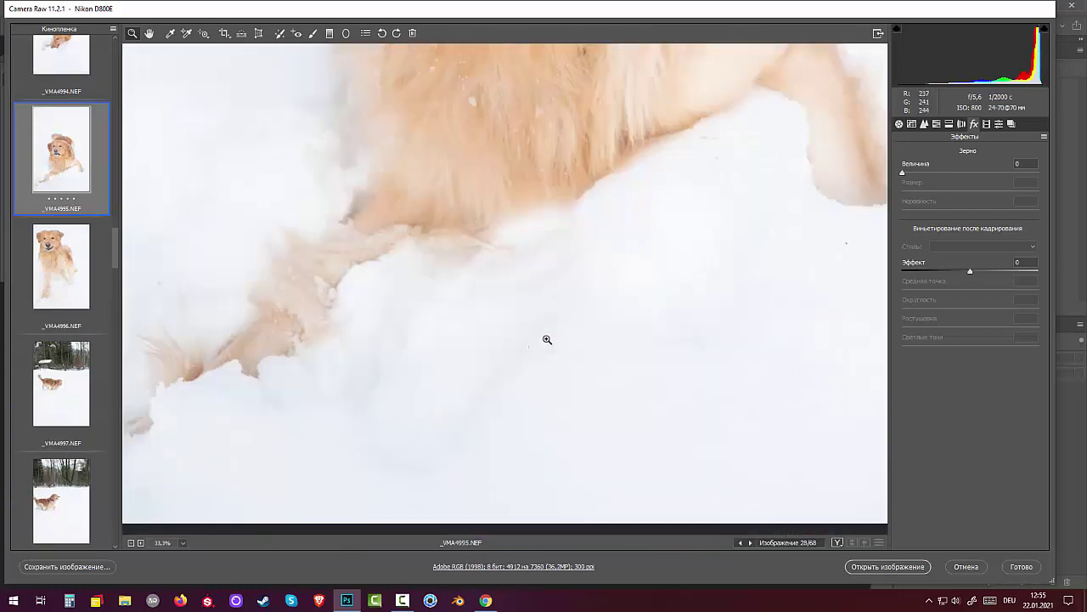
scroll(547, 340, "up", 7)
scroll(524, 357, "down", 4)
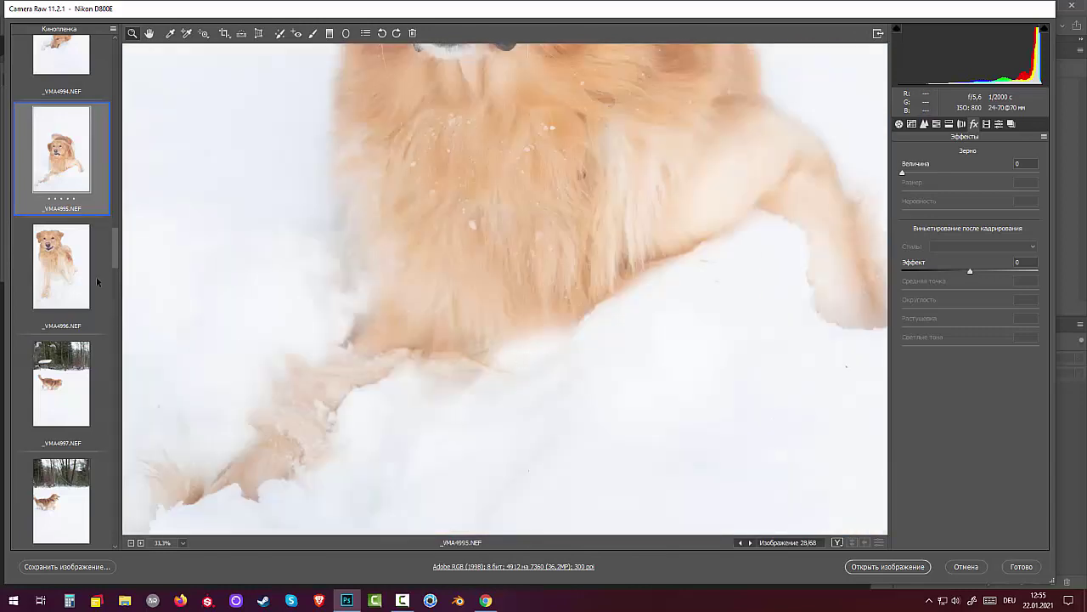
- Review _VMA4996.NEF at full view, and examine the dog's face in _VMA4997.NEF at 100% magnification
left_click(60, 253)
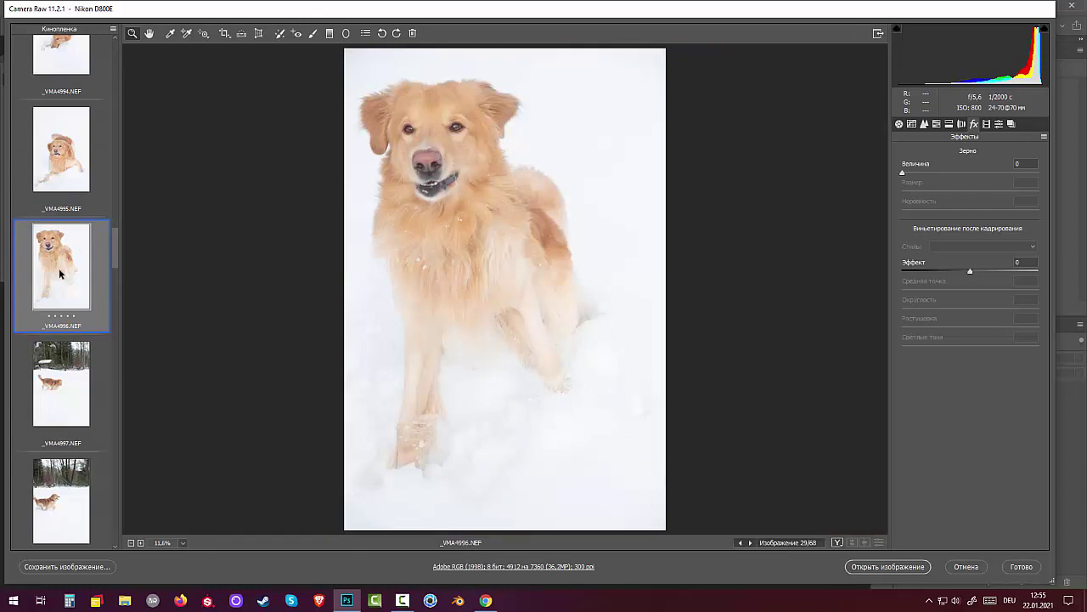
left_click(65, 397)
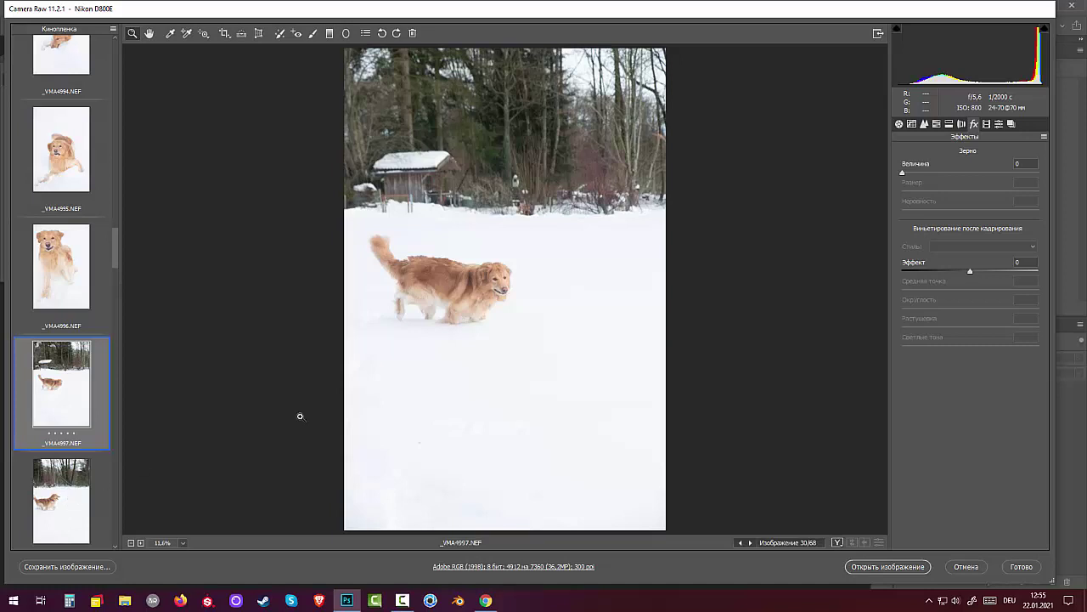
left_click(475, 288)
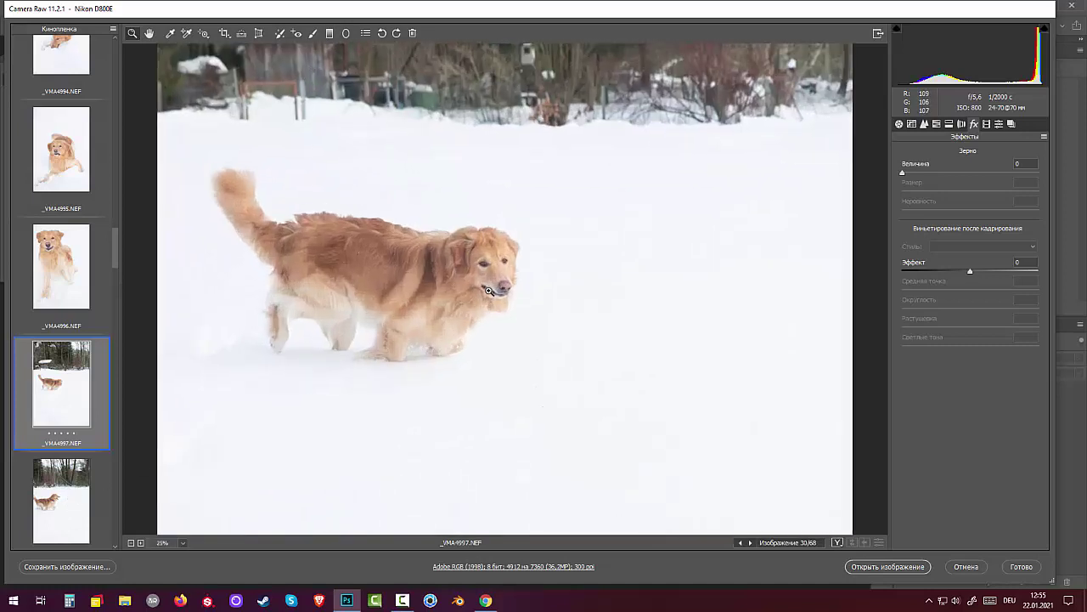
left_click(484, 291)
left_click(480, 293)
left_click(479, 294)
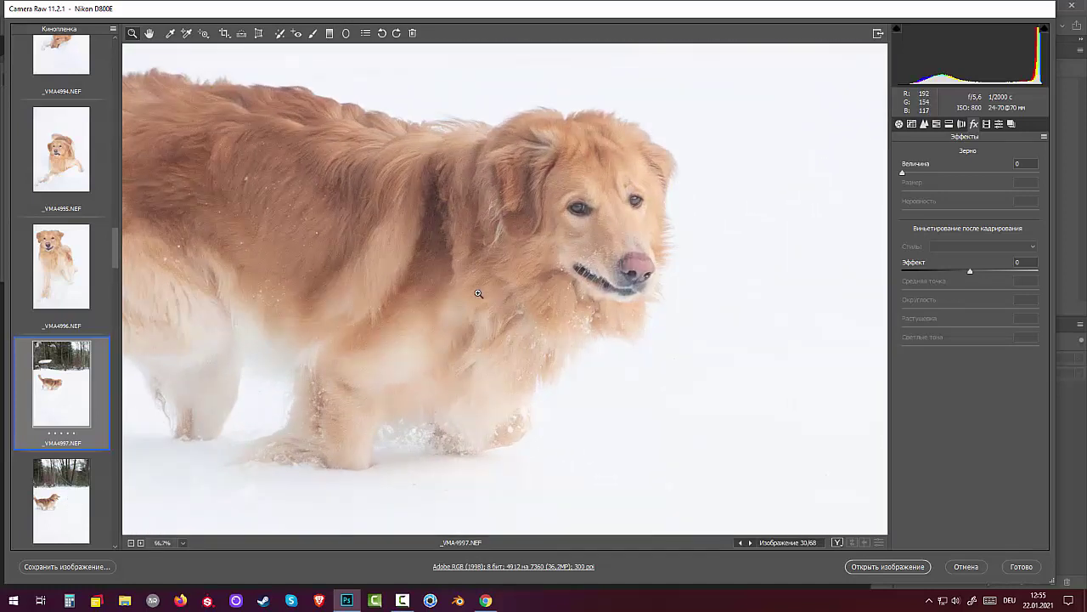
left_click(608, 279)
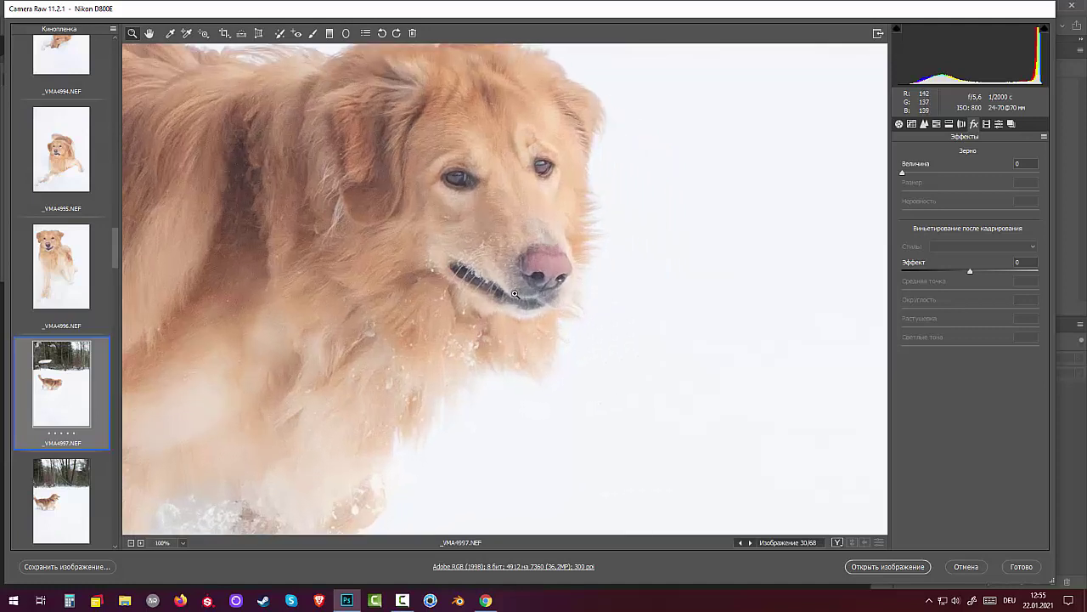
- Review _VMA4998.NEF at full view, and examine the running dog in _VMA5000.NEF at 50% magnification
left_click(57, 501)
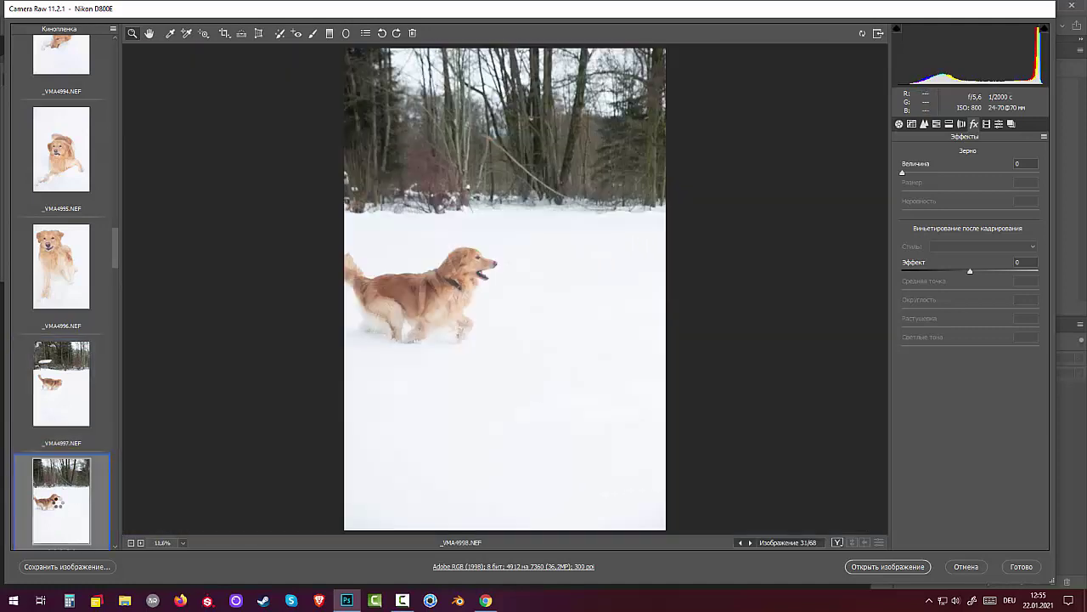
scroll(74, 444, "down", 5)
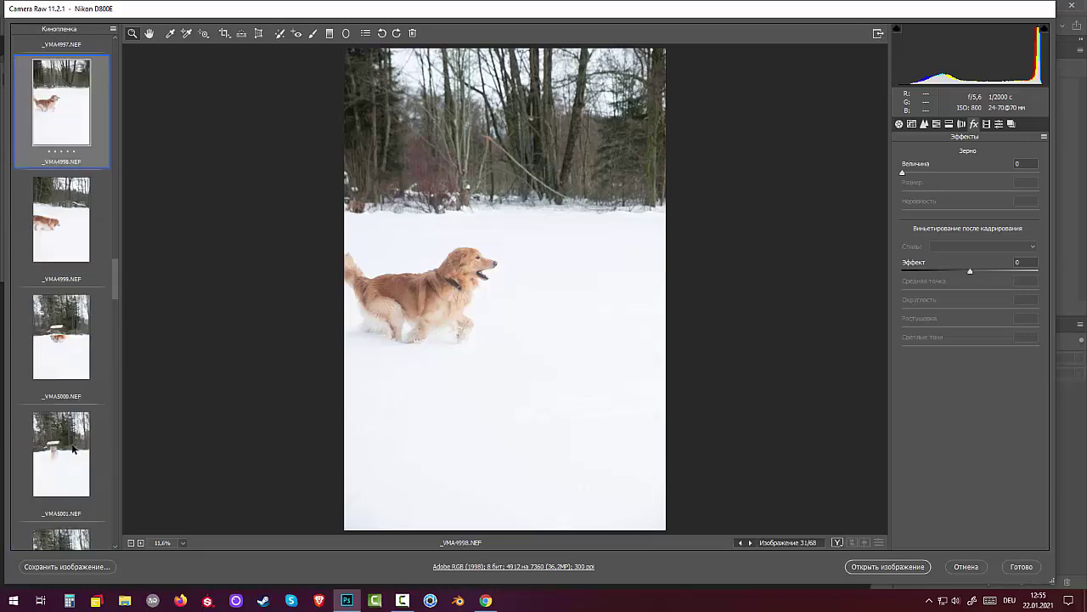
left_click(63, 342)
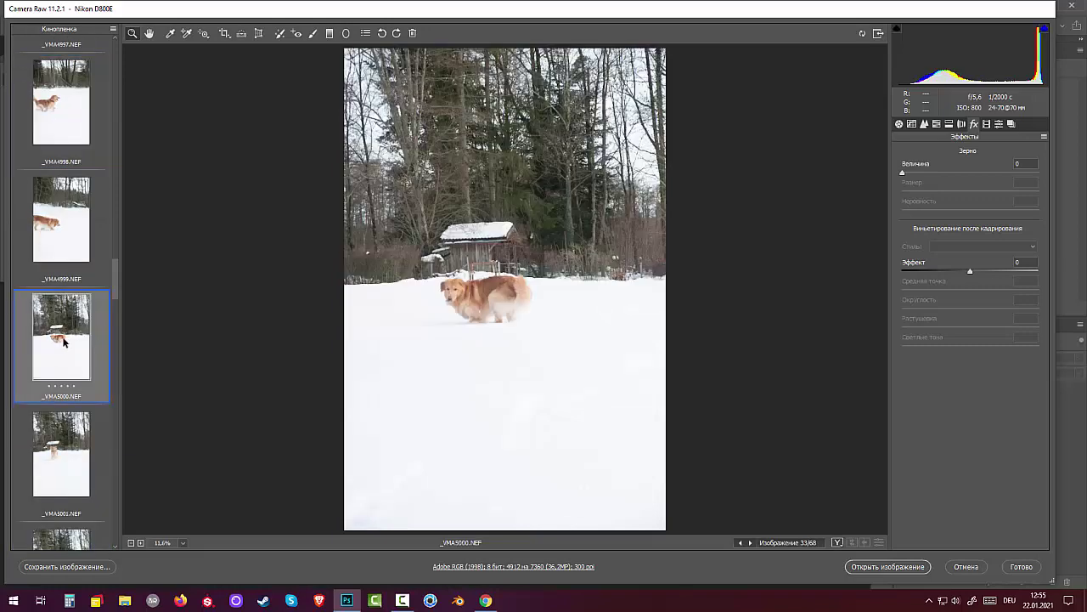
left_click(480, 303)
left_click(456, 284)
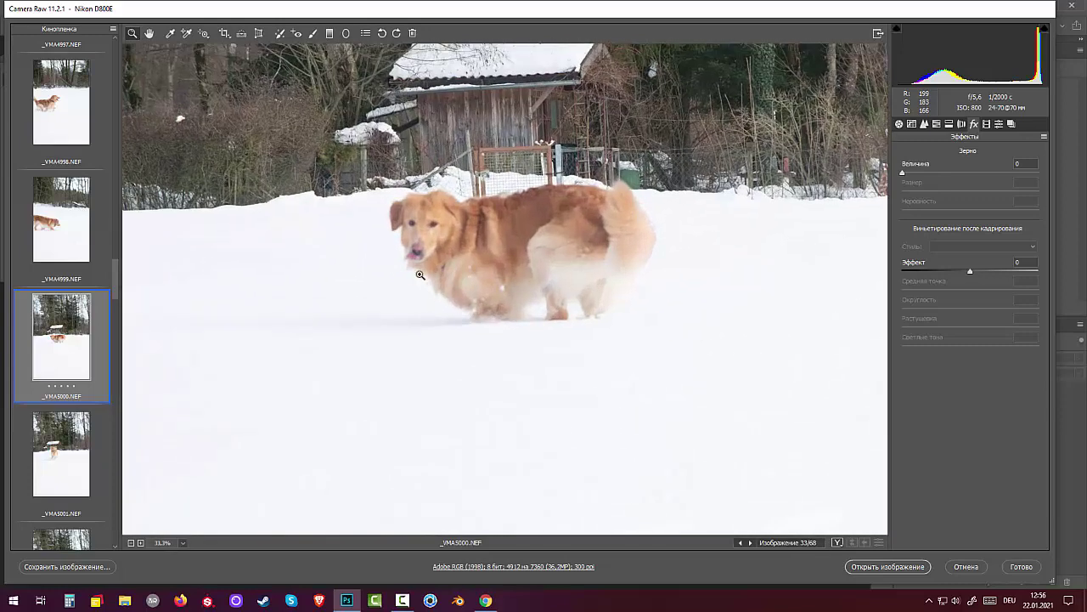
left_click(447, 276)
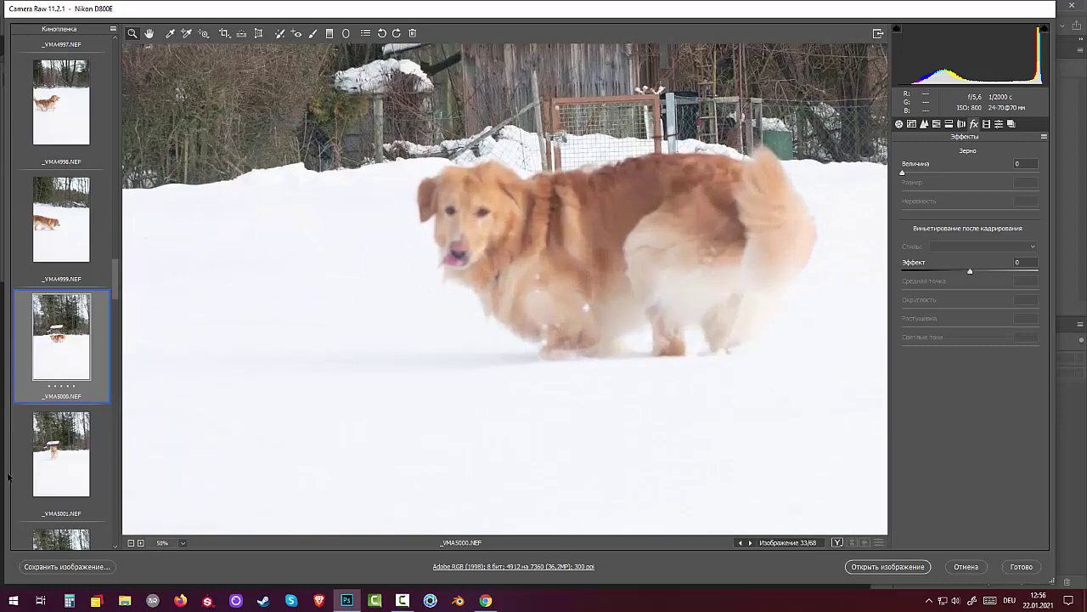
- Open photo _VMA5001.NEF and examine the dog running toward the camera at 50% magnification
left_click(56, 453)
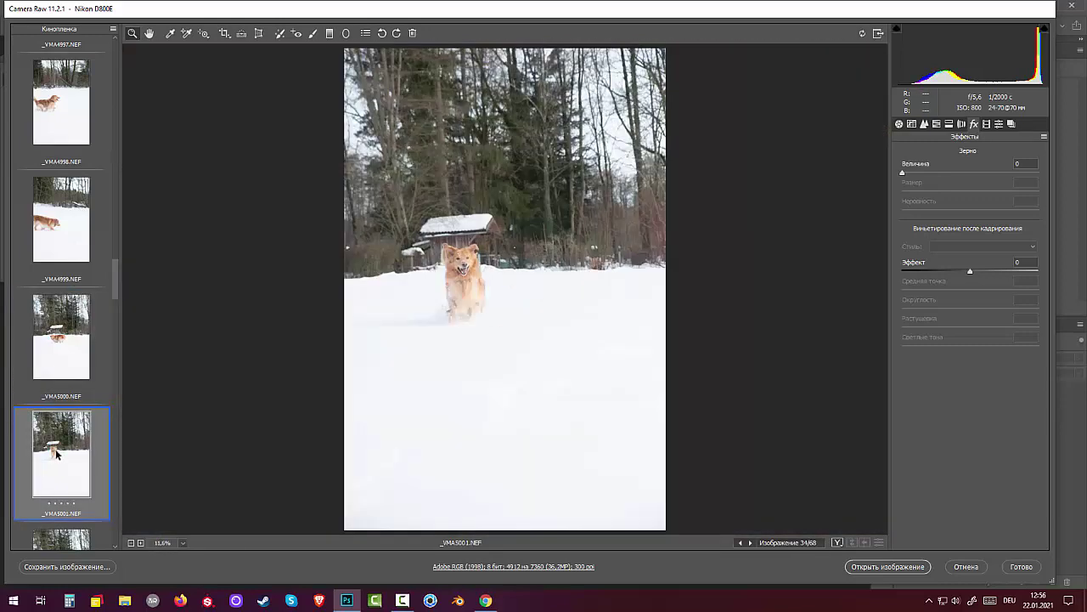
left_click(463, 286)
left_click(435, 277)
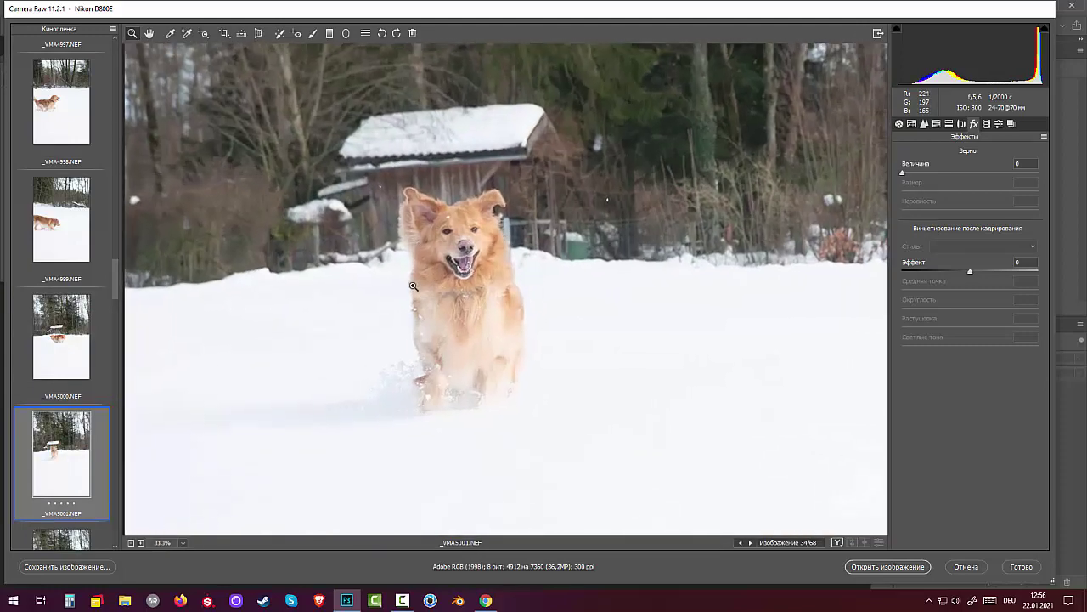
left_click(466, 303)
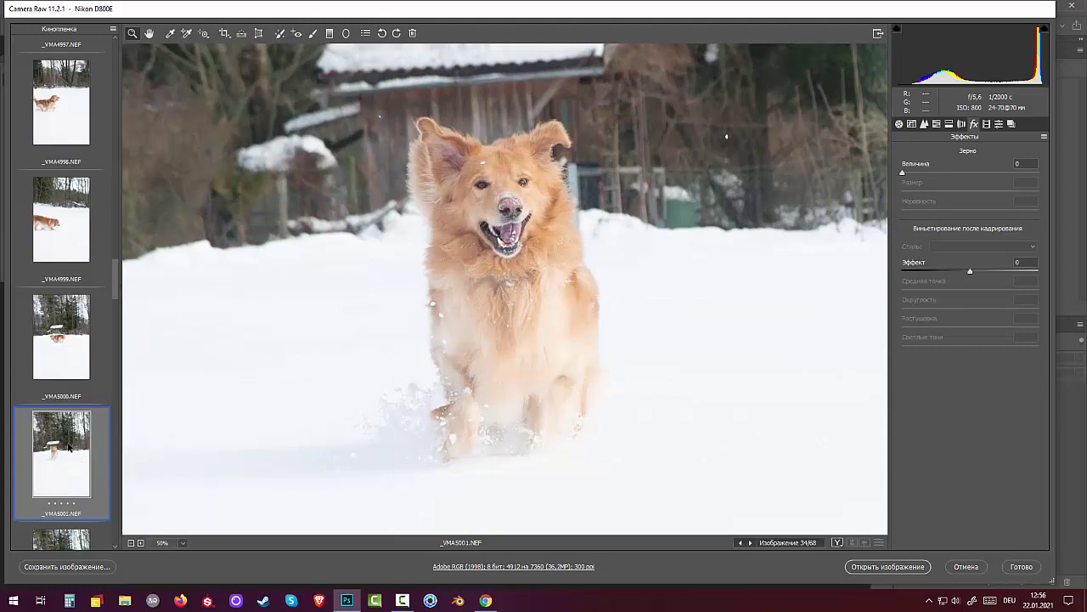
- Review _VMA5002.NEF at full view, and examine the dog's face in _VMA5003.NEF at 50% magnification
left_click_drag(117, 287, 116, 312)
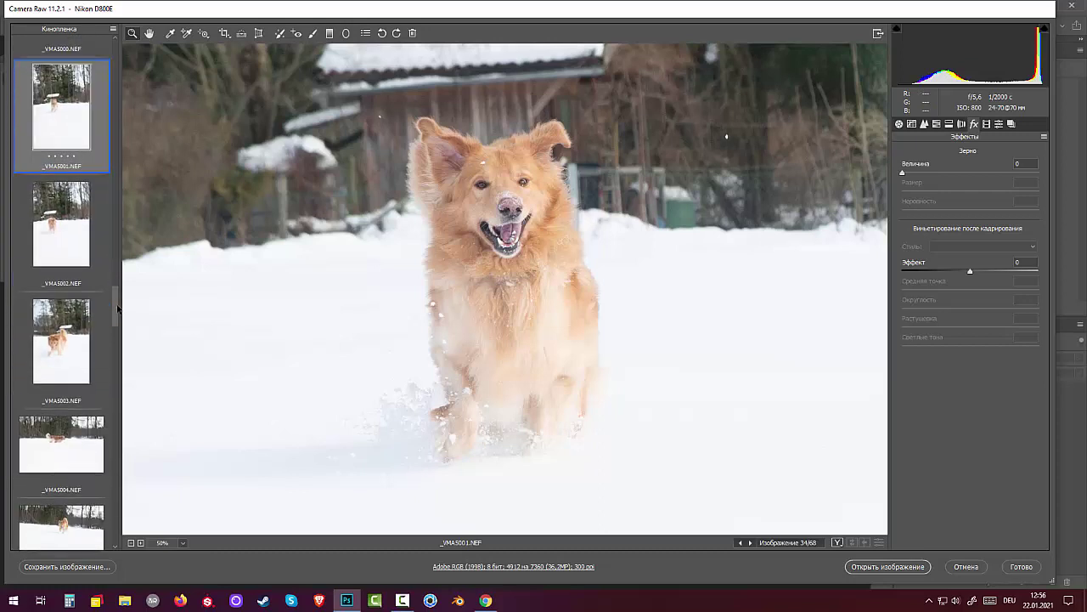
left_click(56, 244)
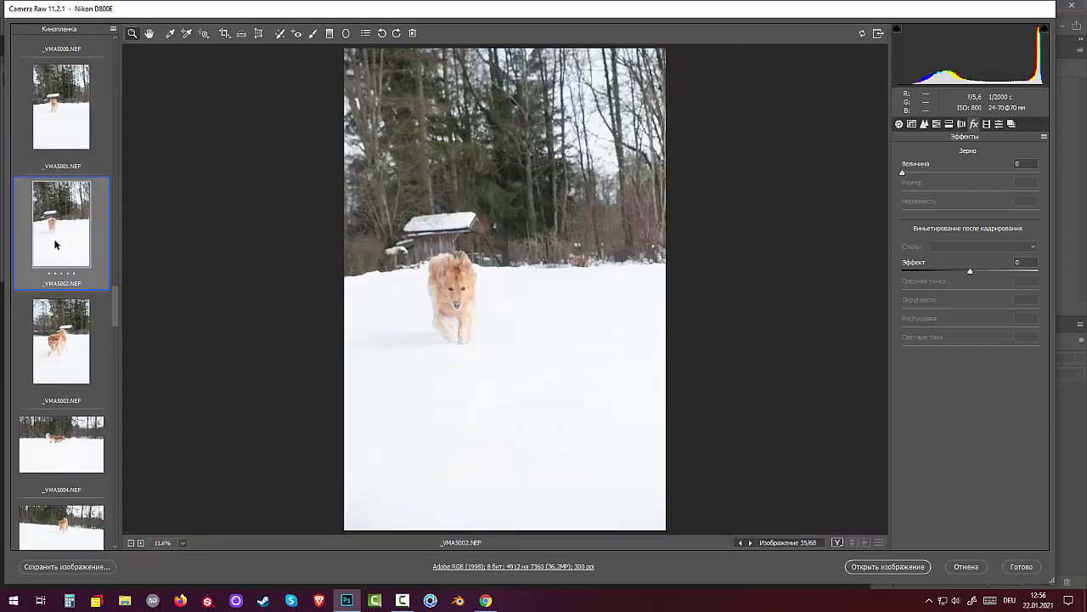
left_click(61, 344)
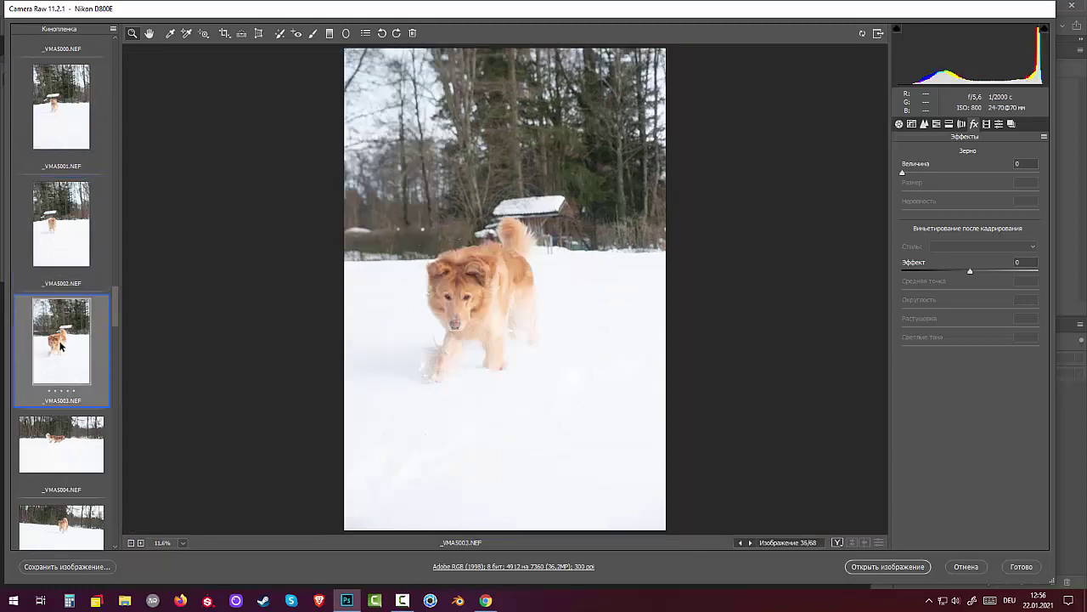
left_click(457, 312)
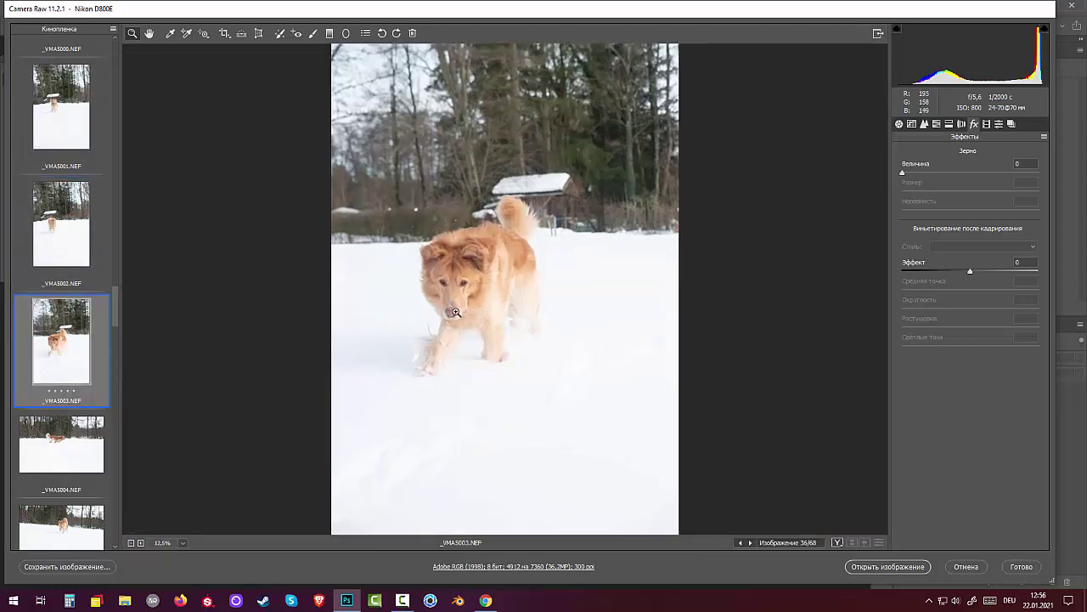
left_click(456, 312)
left_click(453, 309)
left_click(451, 305)
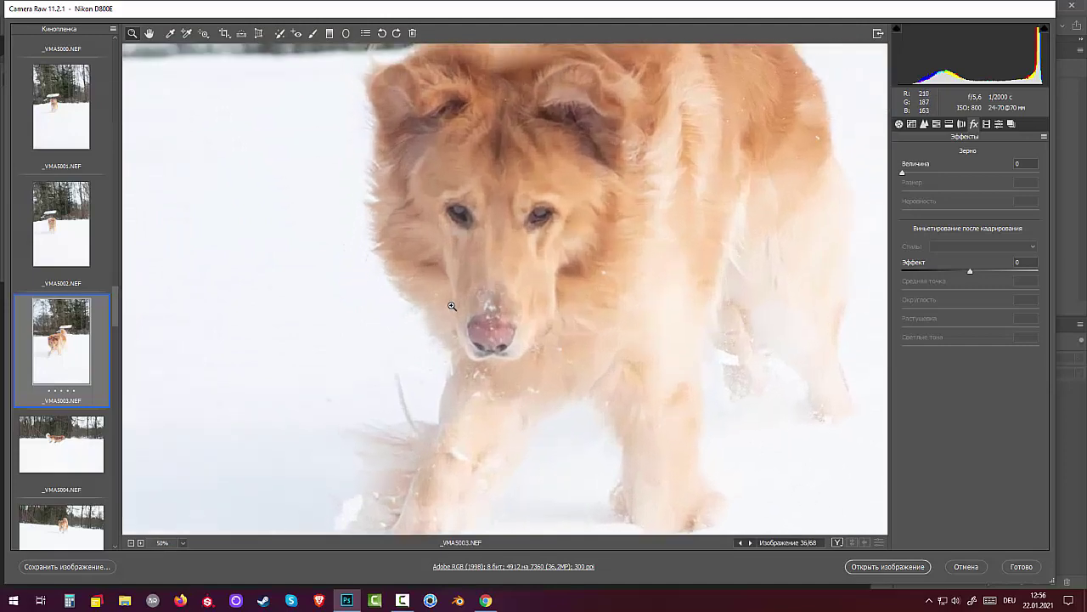
- Open photo _VMA5004.NEF and examine the dog in profile at 66.7% magnification
left_click(62, 443)
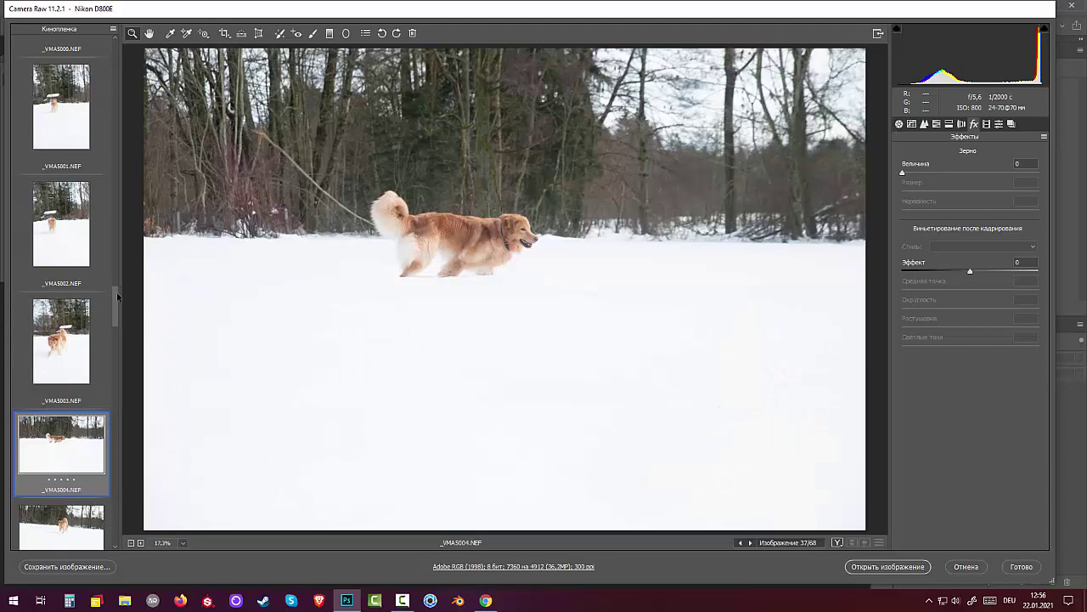
left_click_drag(117, 295, 119, 312)
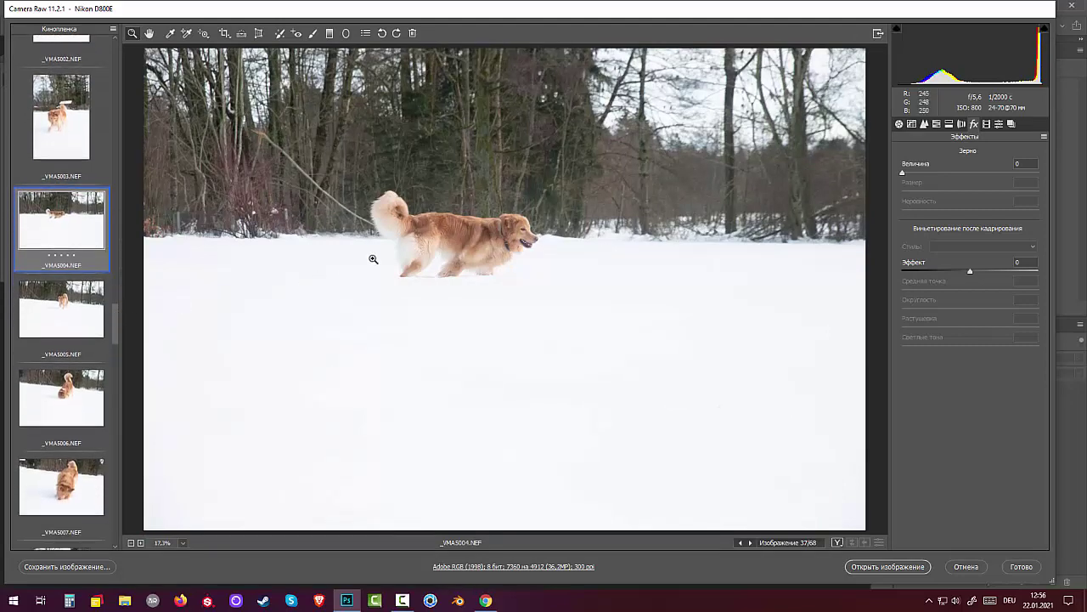
left_click(497, 246)
left_click(486, 284)
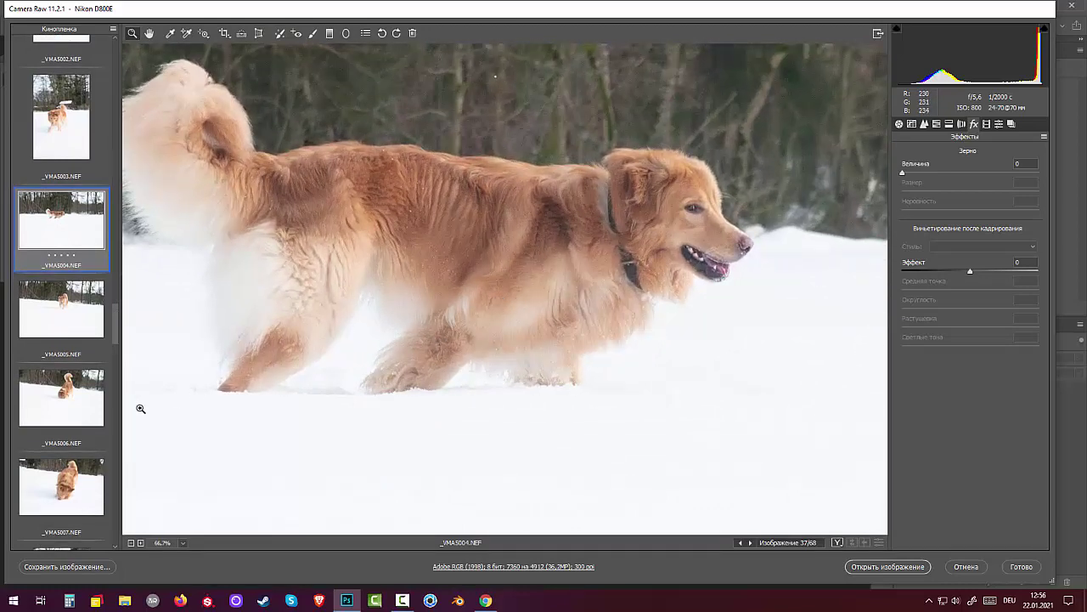
- Review the photos _VMA5005.NEF, _VMA5006.NEF, _VMA5007.NEF, _VMA5008.NEF and _VMA5009.NEF at full view
left_click(63, 299)
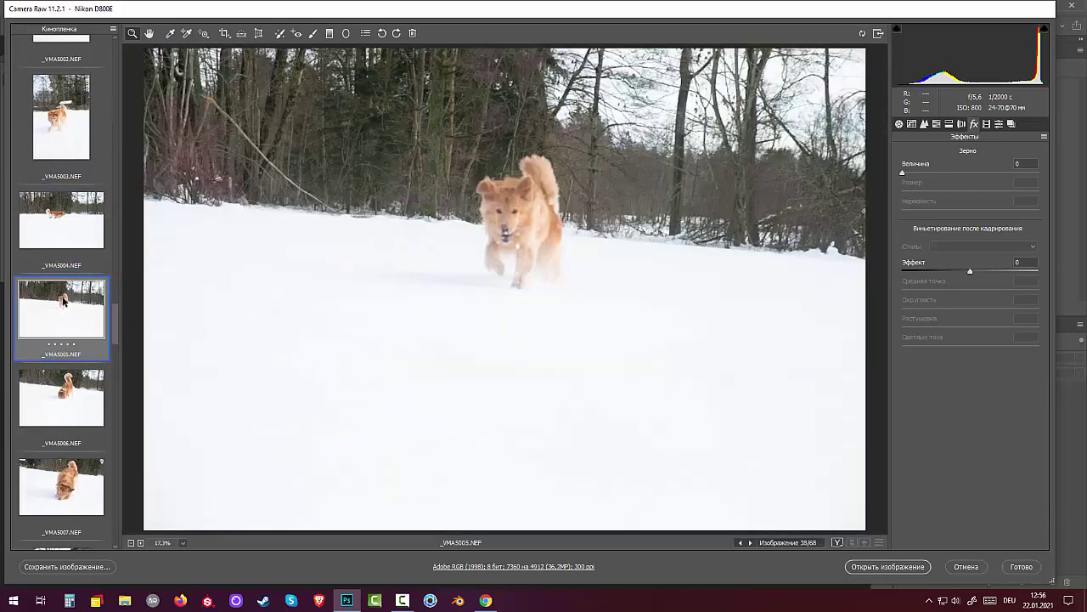
left_click(70, 395)
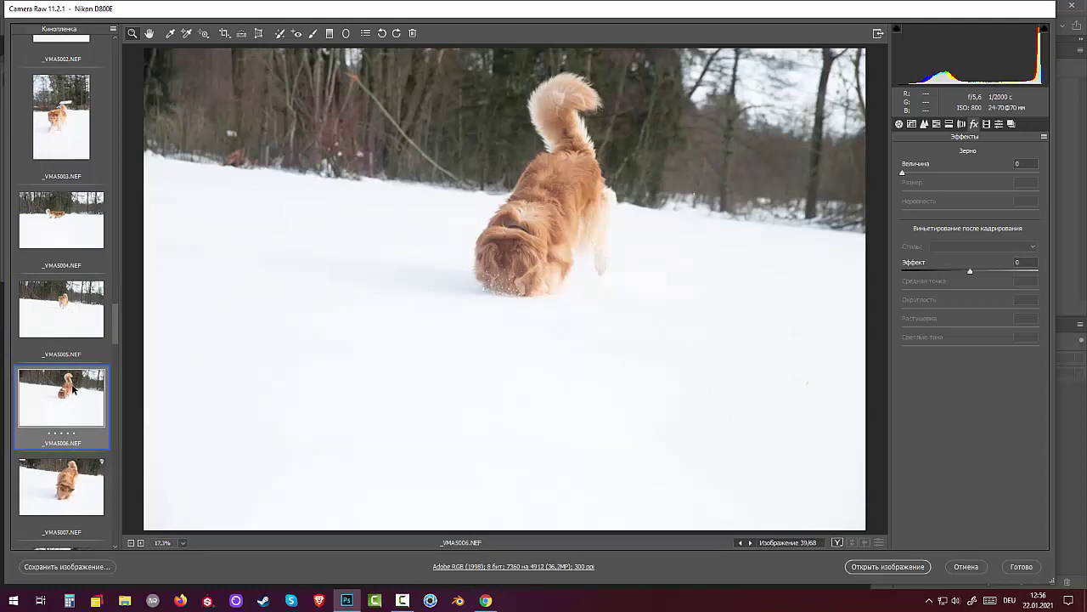
left_click(75, 481)
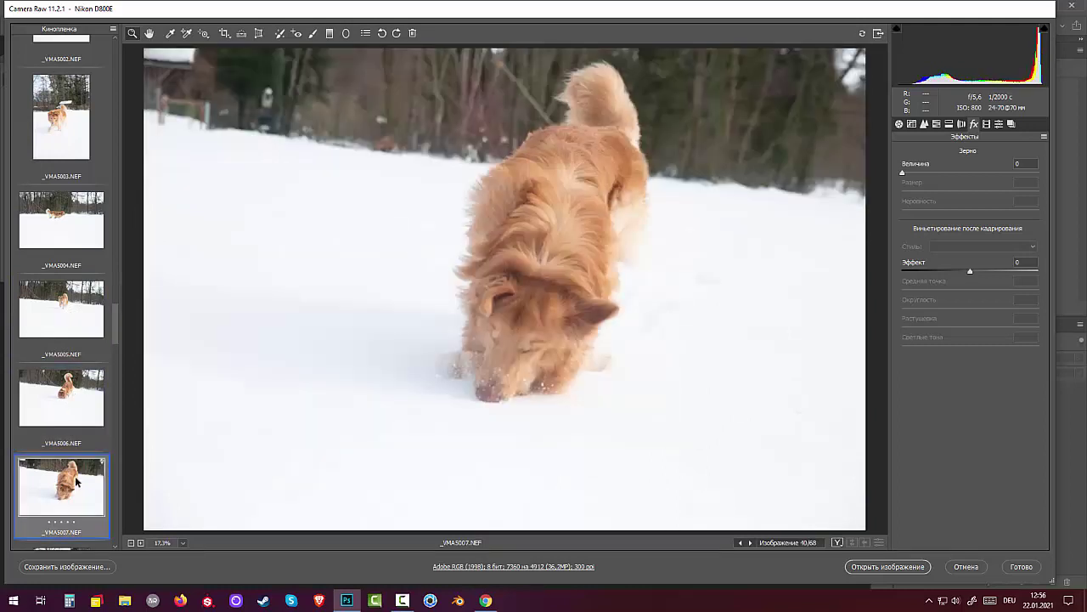
scroll(73, 481, "down", 5)
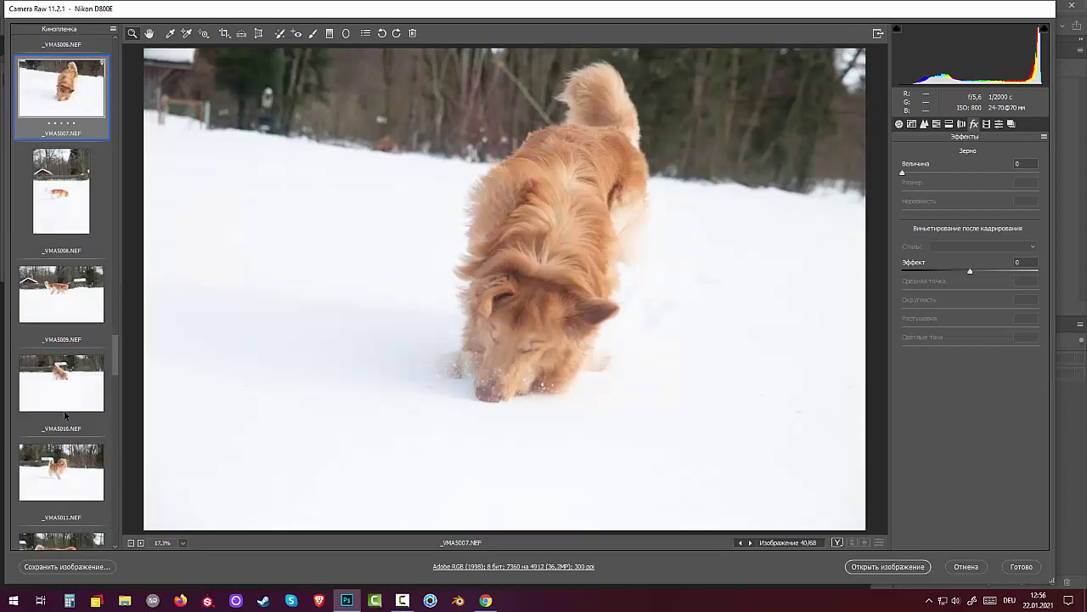
left_click(72, 222)
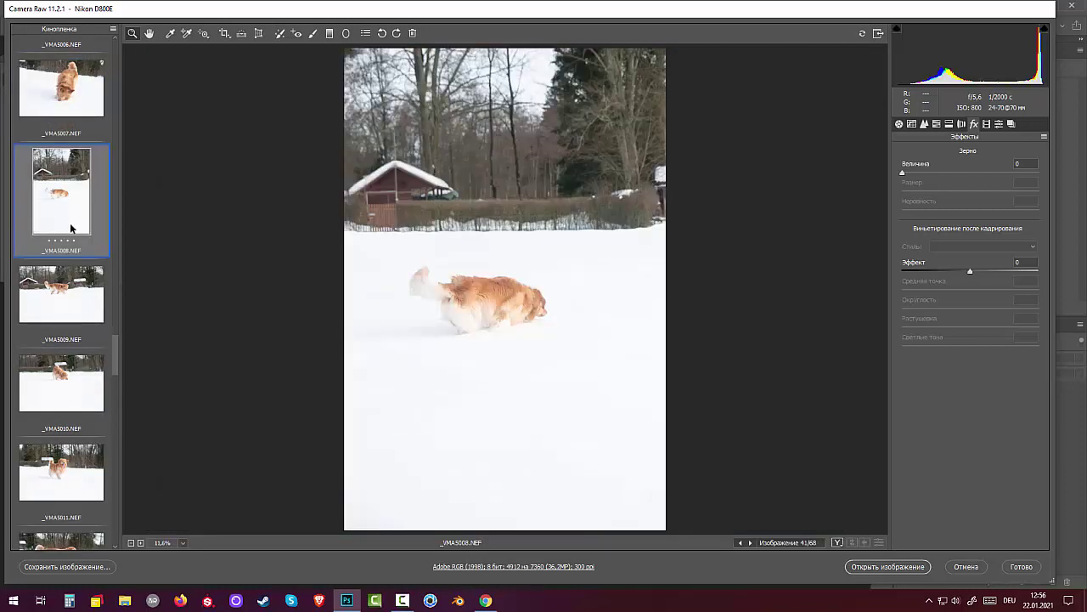
left_click(64, 304)
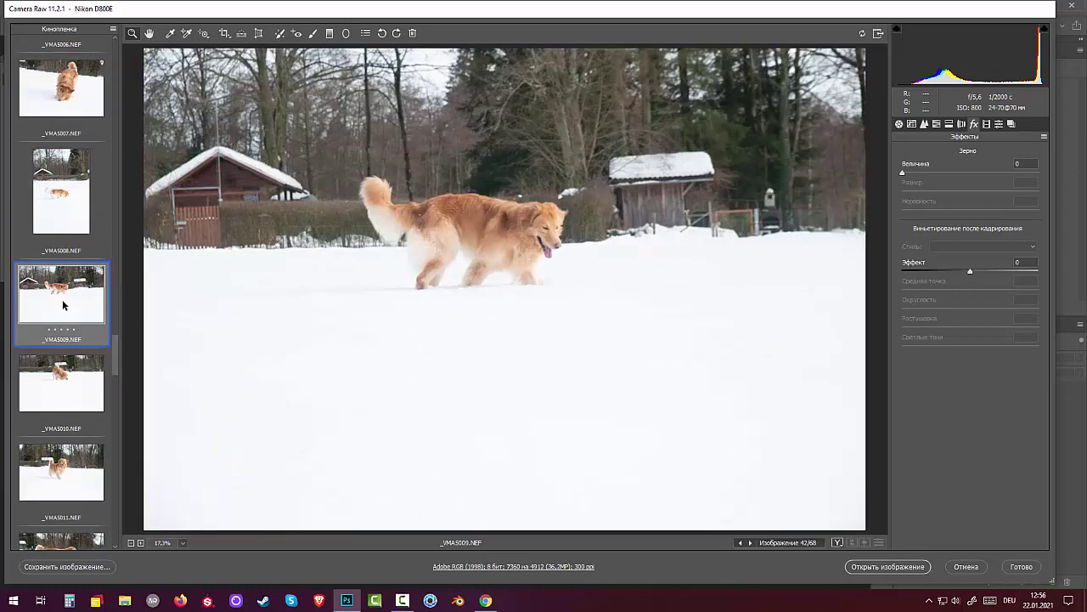
- Open photo _VMA5010.NEF and examine the dog's lowered head at 66.7% magnification
left_click(68, 388)
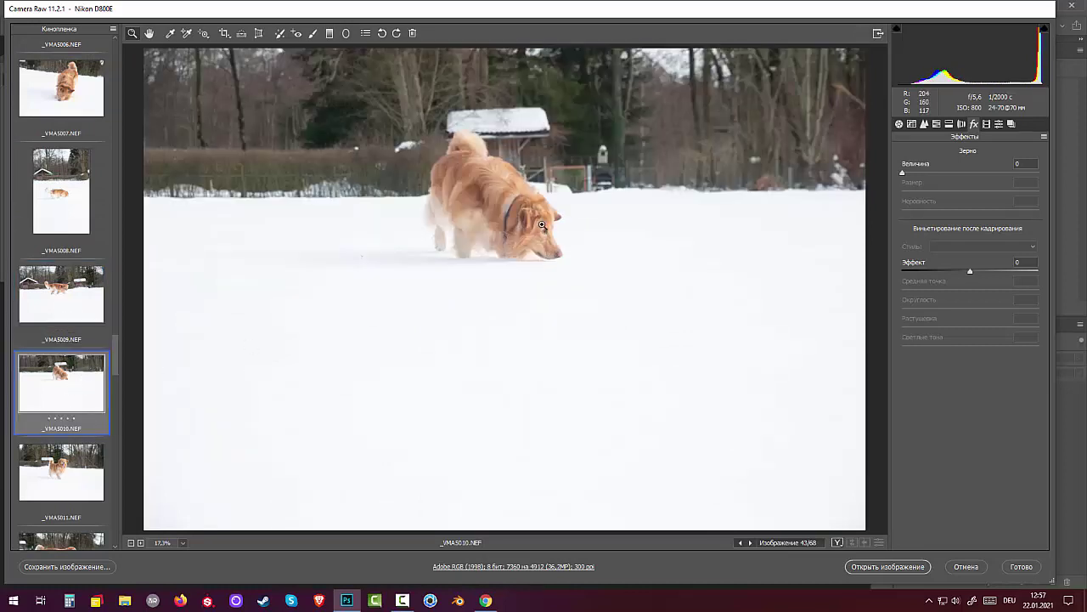
left_click(542, 226)
left_click(487, 329)
left_click(494, 277)
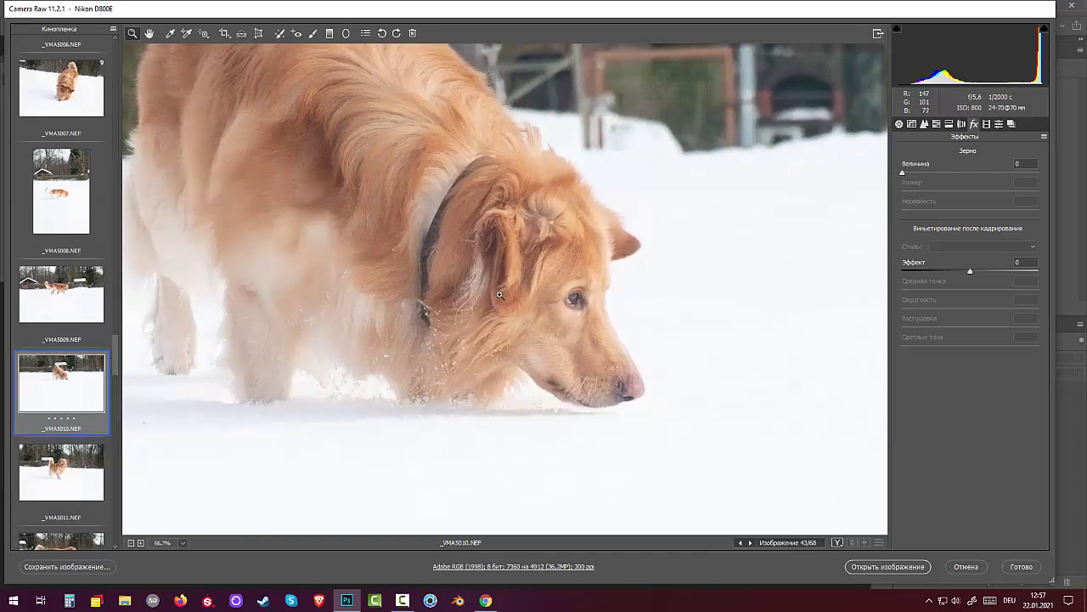
- Open photo _VMA5011.NEF, examine the dog's face and chest at 66.7%, and return to 33.3% magnification
left_click(58, 474)
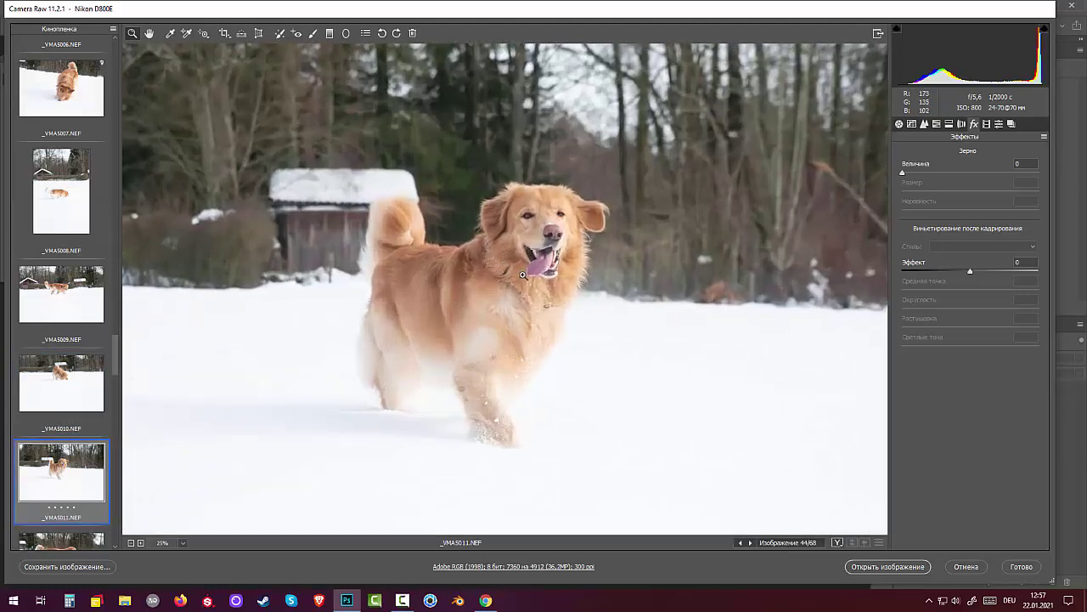
left_click(522, 271)
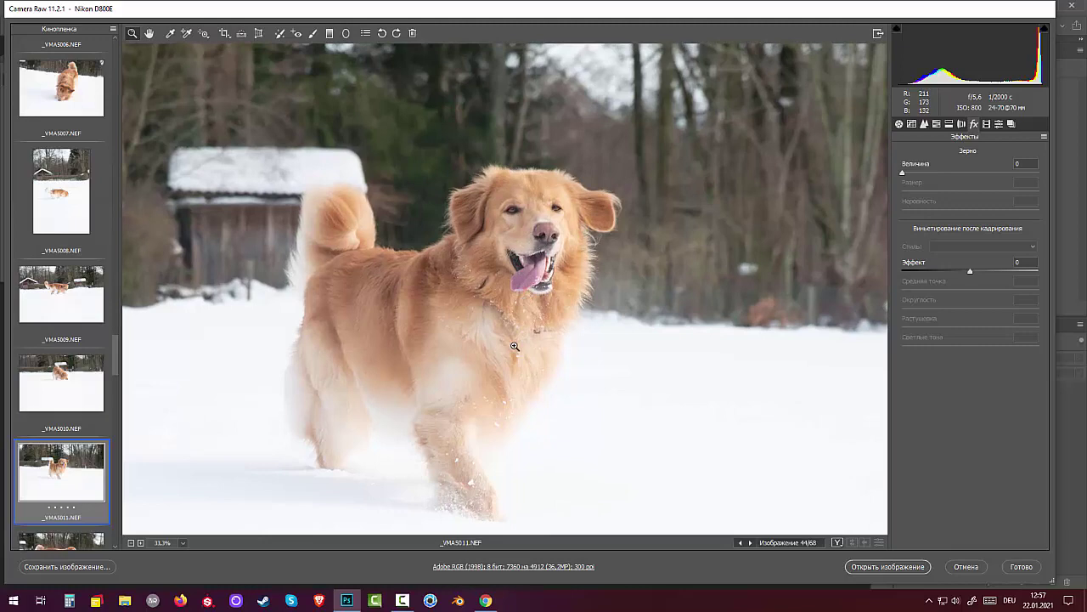
left_click(558, 247)
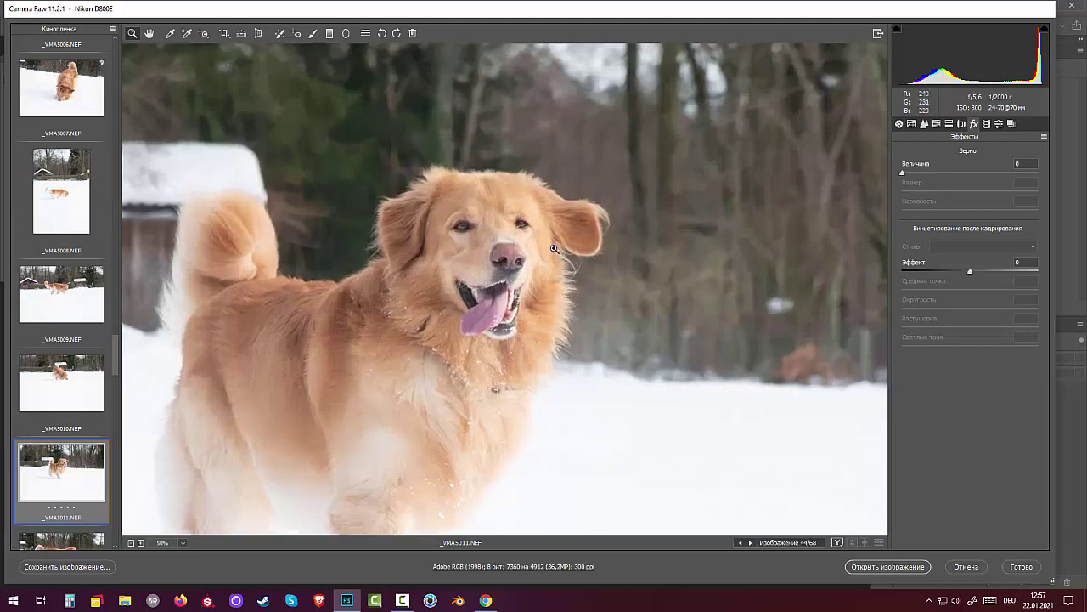
left_click(491, 296)
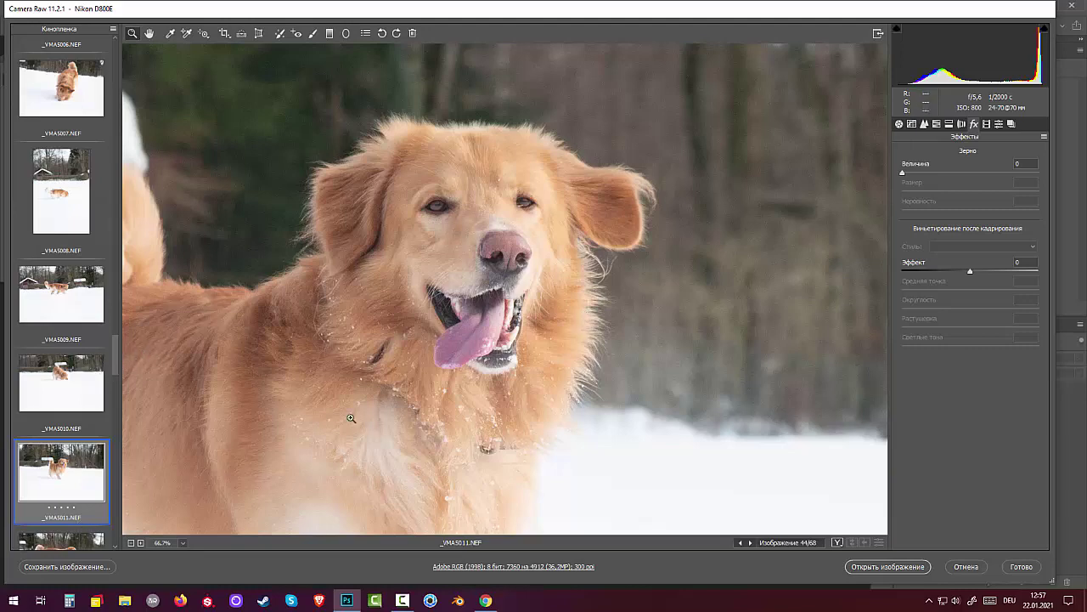
scroll(481, 345, "down", 10)
scroll(481, 345, "up", 15)
scroll(483, 350, "down", 8)
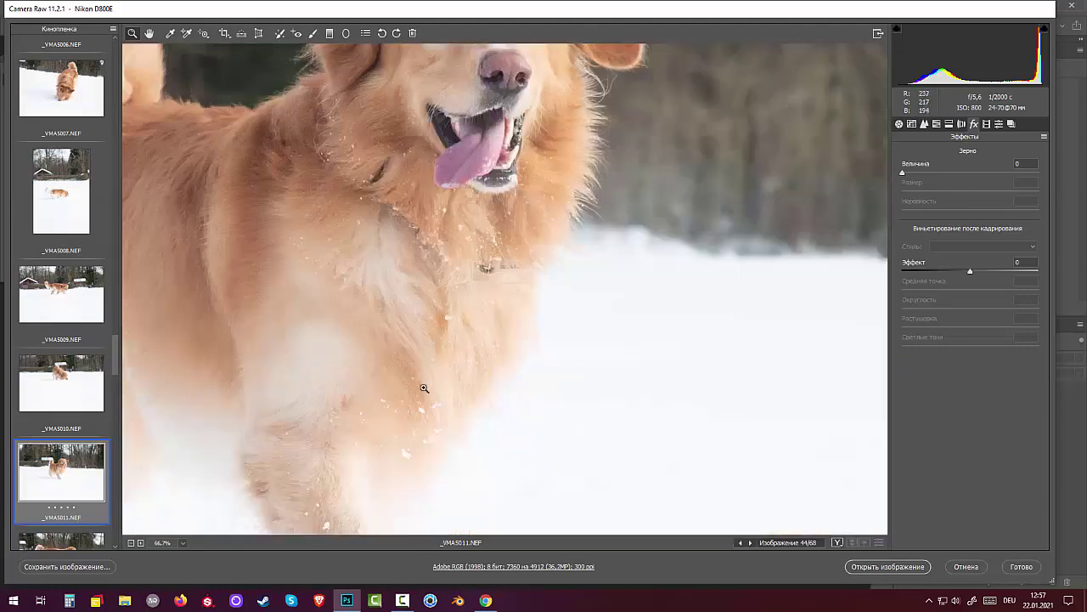
left_click(445, 337, "alt")
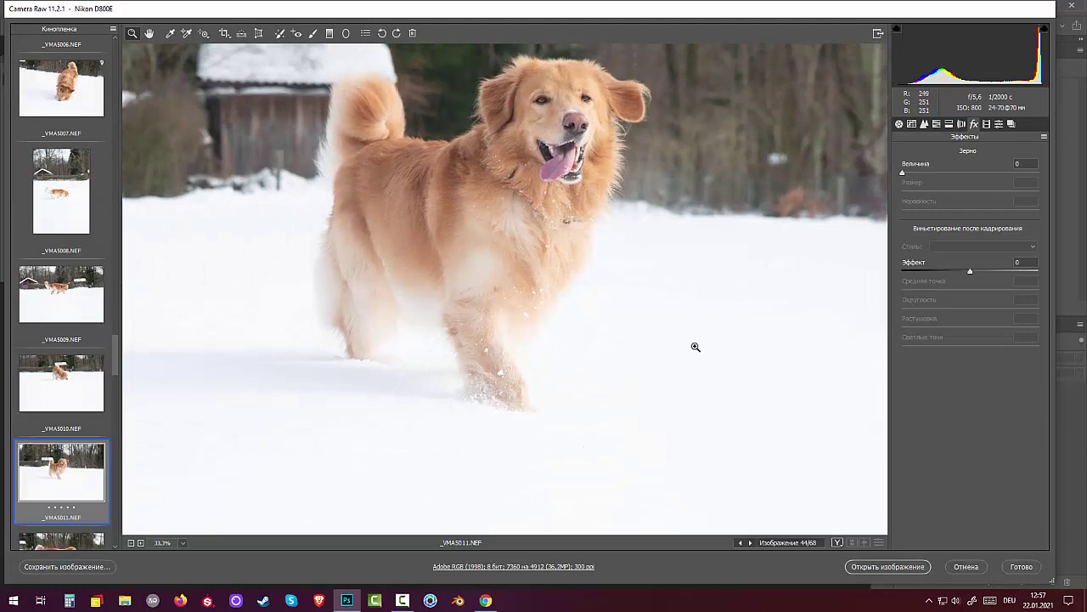
- Examine the whole dog in photo _VMA5011.NEF at 25% magnification and view photo _VMA5012.NEF in full
left_click(517, 395, "alt")
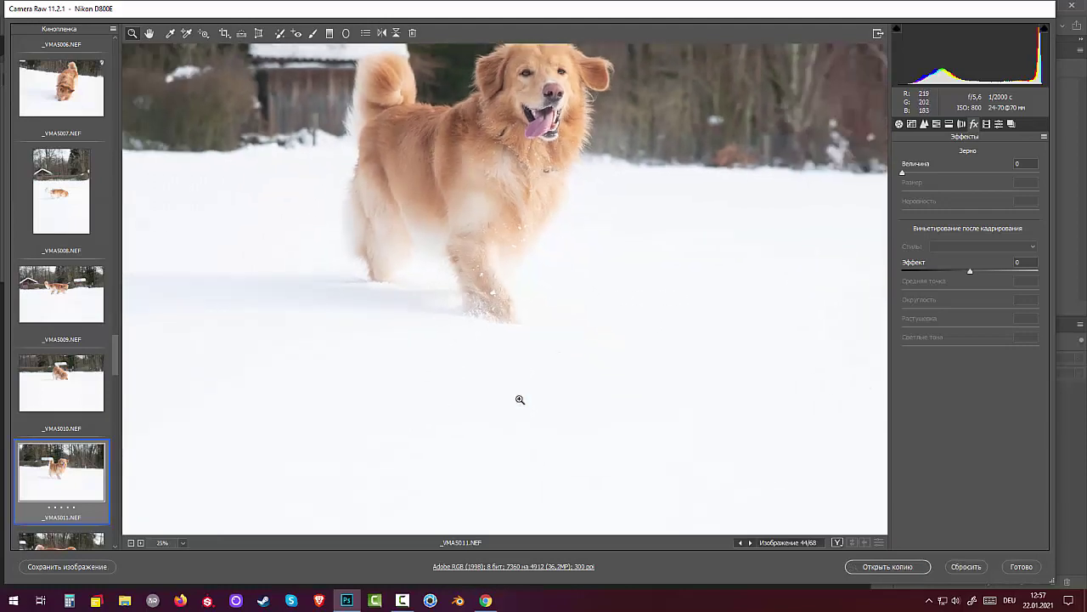
scroll(585, 297, "down", 1)
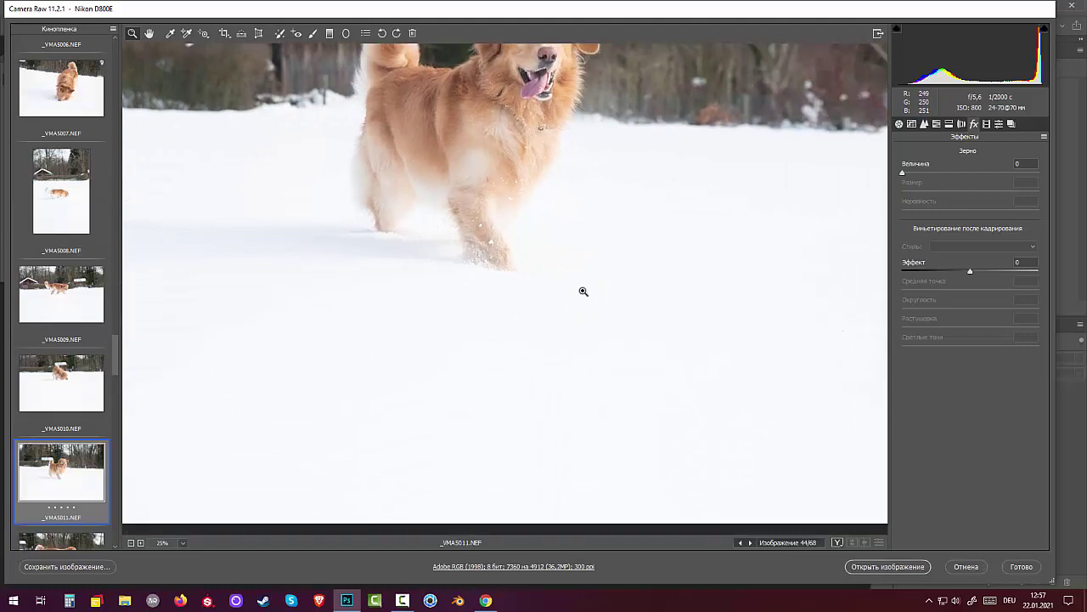
scroll(583, 291, "up", 5)
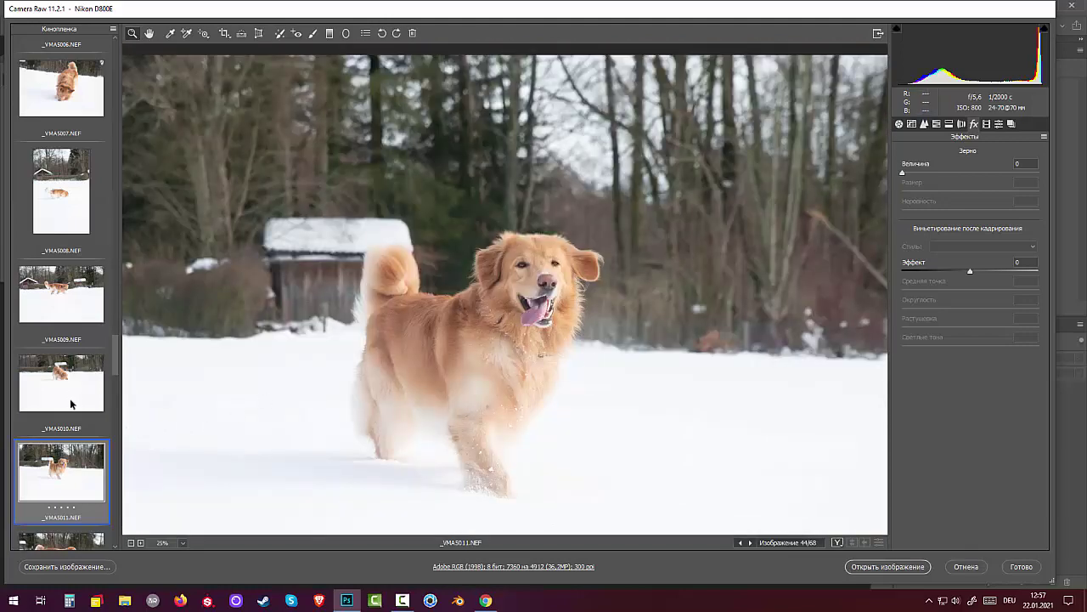
left_click_drag(117, 352, 115, 378)
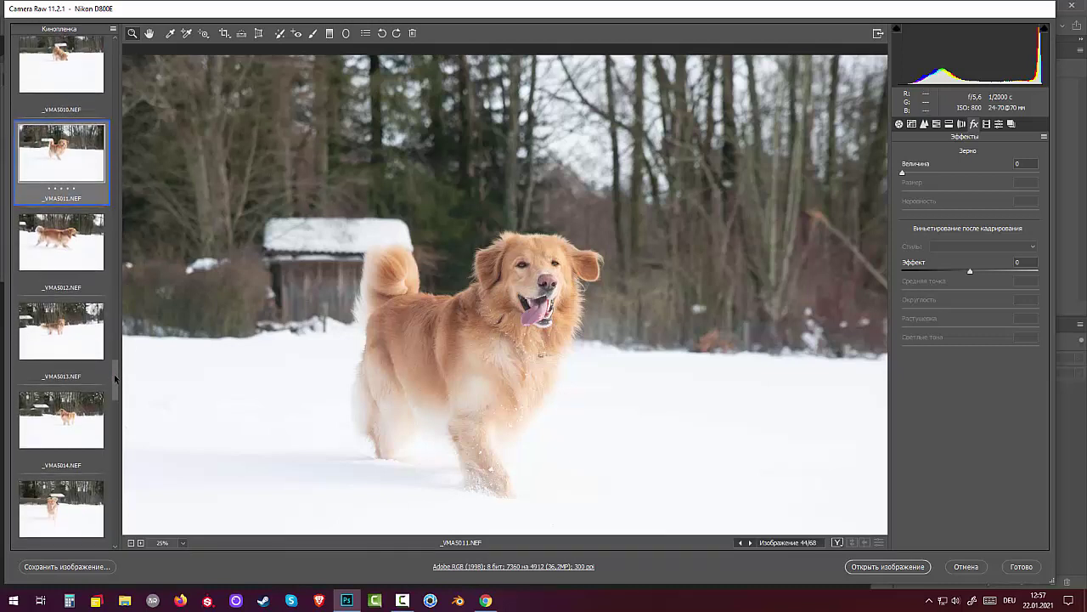
left_click(60, 245)
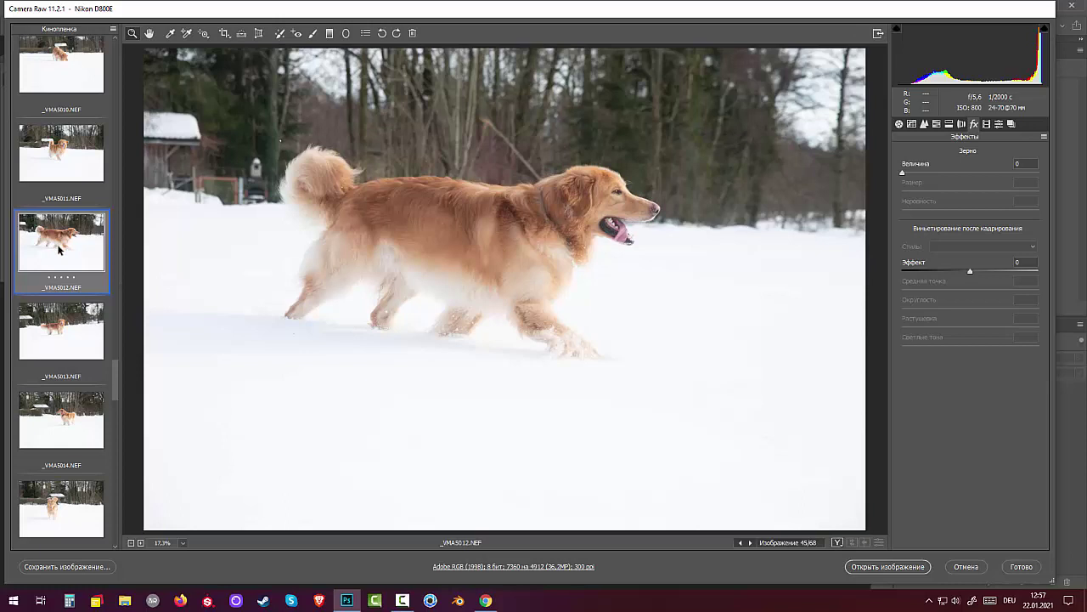
- Open photo _VMA5013.NEF and examine the standing dog's face and chest at 50% magnification
left_click(57, 334)
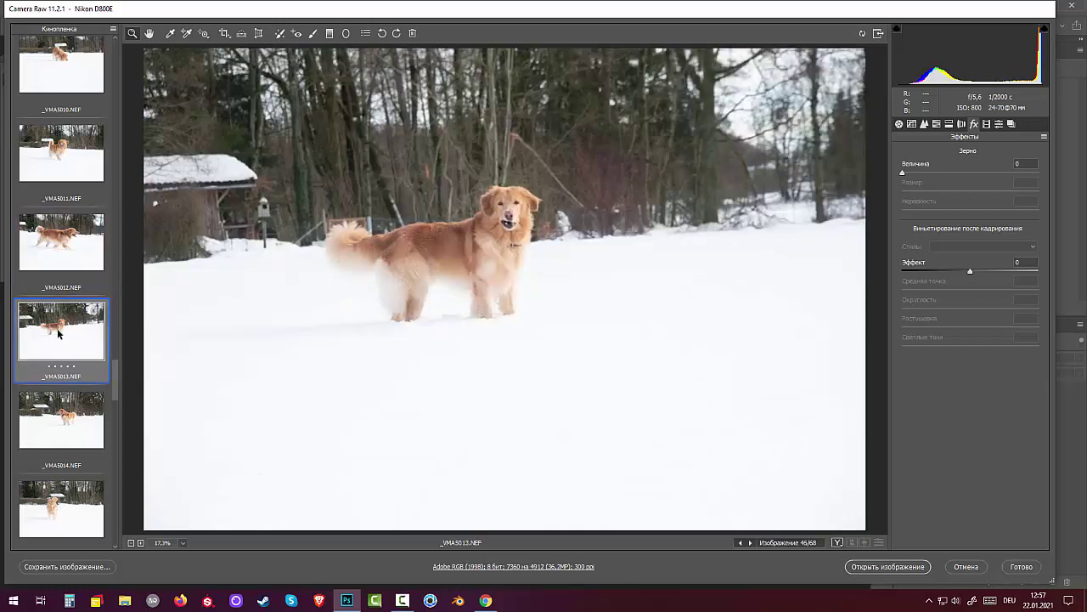
left_click(502, 226)
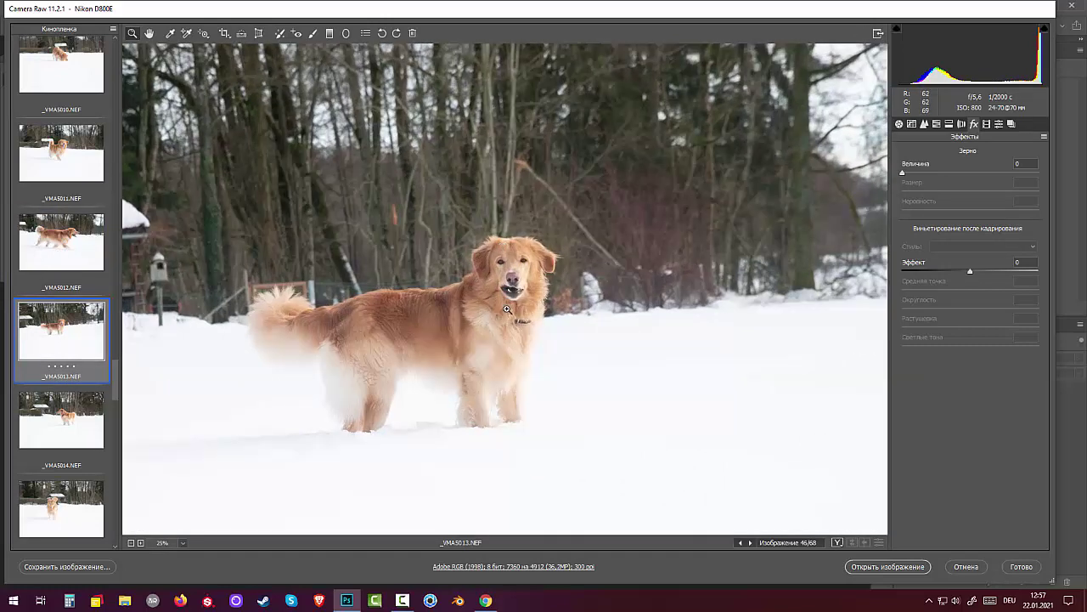
left_click(507, 304)
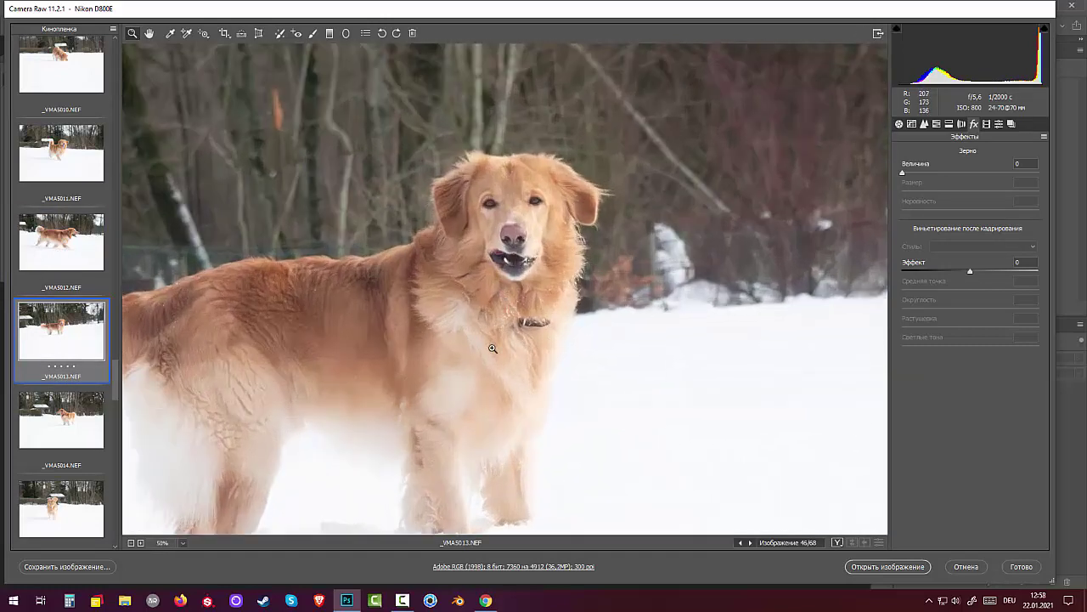
- Open photo _VMA5014.NEF and examine the dog's head in profile at 50% magnification
left_click(67, 420)
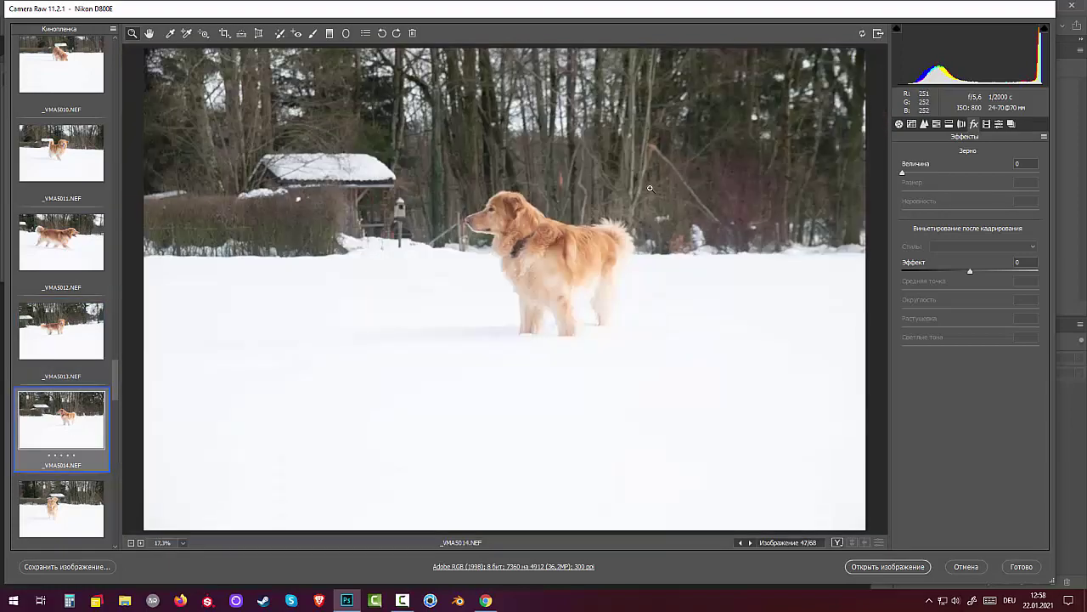
left_click(501, 246)
left_click(501, 268)
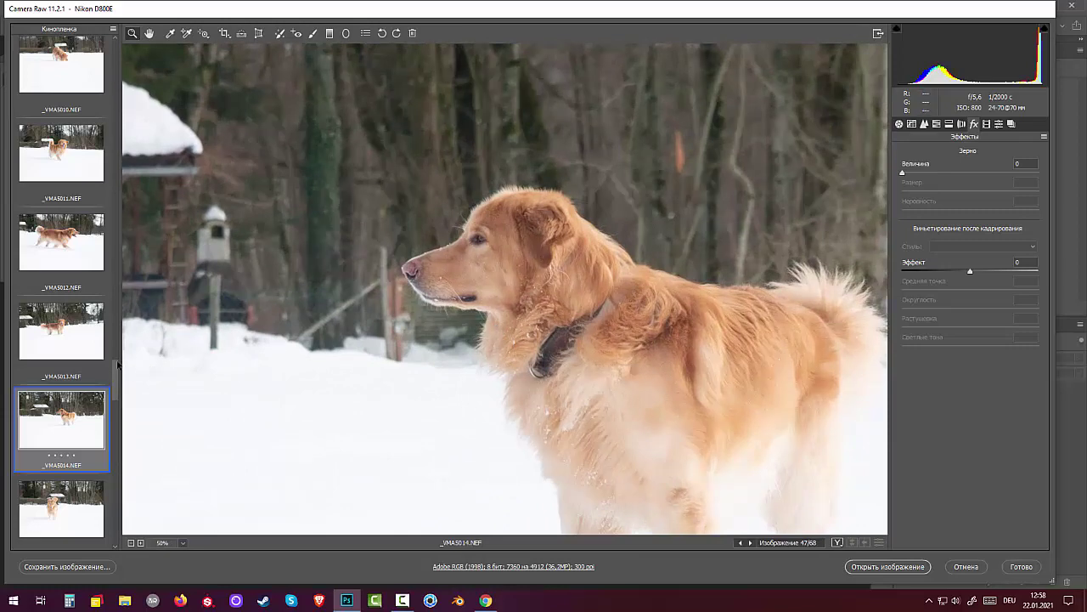
- Open photo _VMA5015.NEF and examine the face of the dog running towards the camera at 50% magnification
left_click_drag(117, 372, 118, 391)
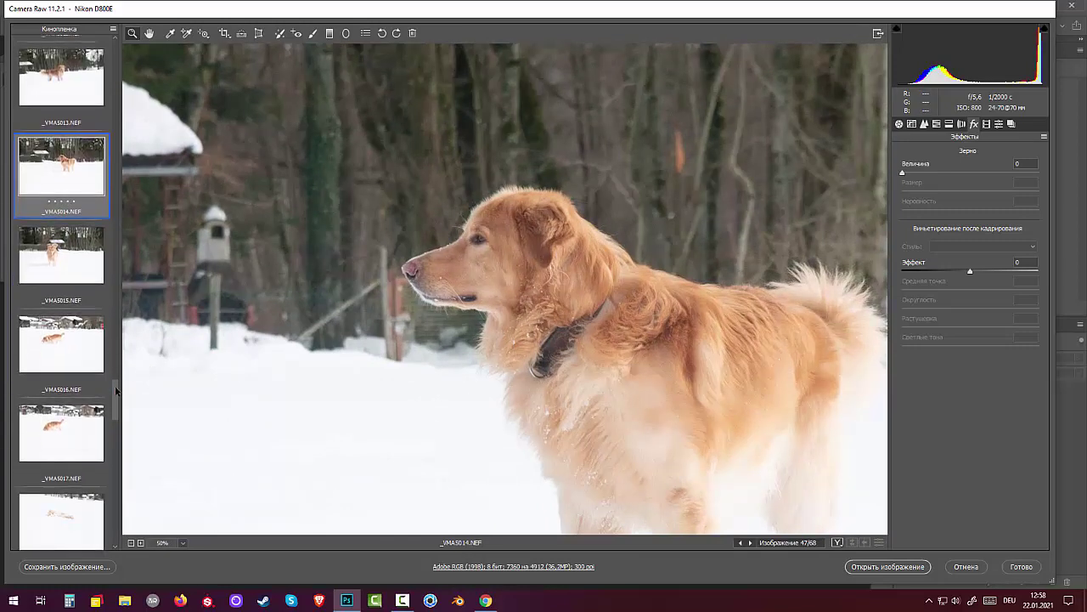
left_click(55, 256)
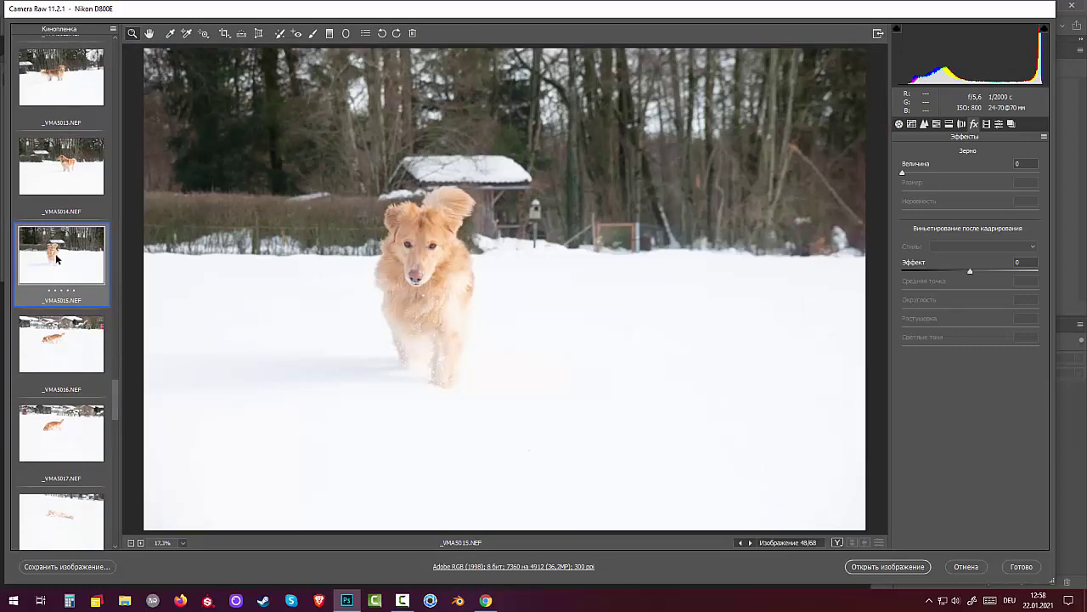
left_click(427, 259)
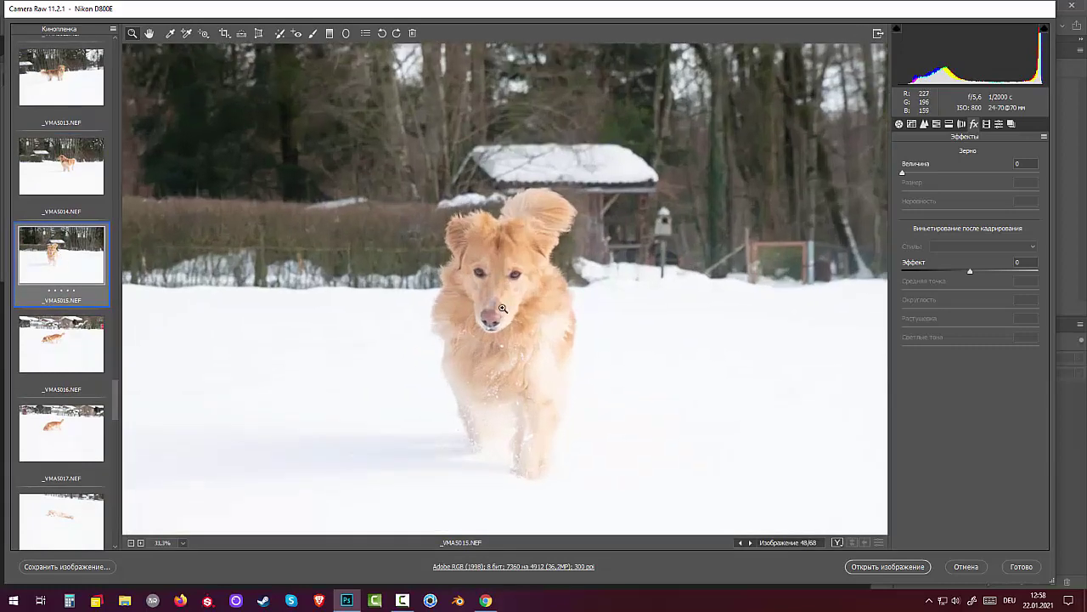
left_click(503, 307)
left_click(504, 293)
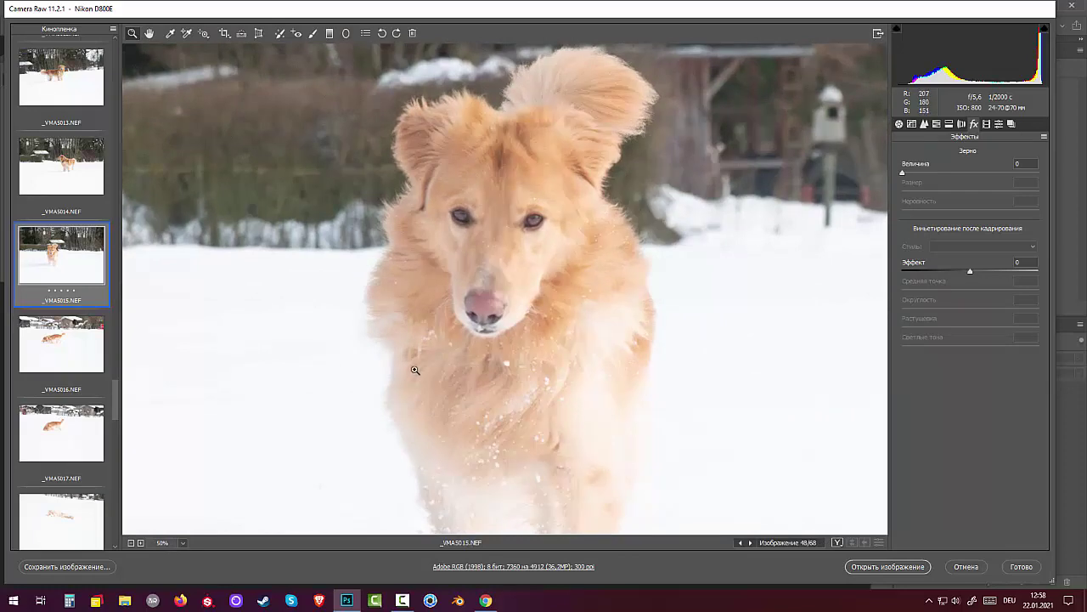
- Open photo _VMA5016.NEF and lower its exposure to -1.25 in the basic adjustments
left_click(52, 343)
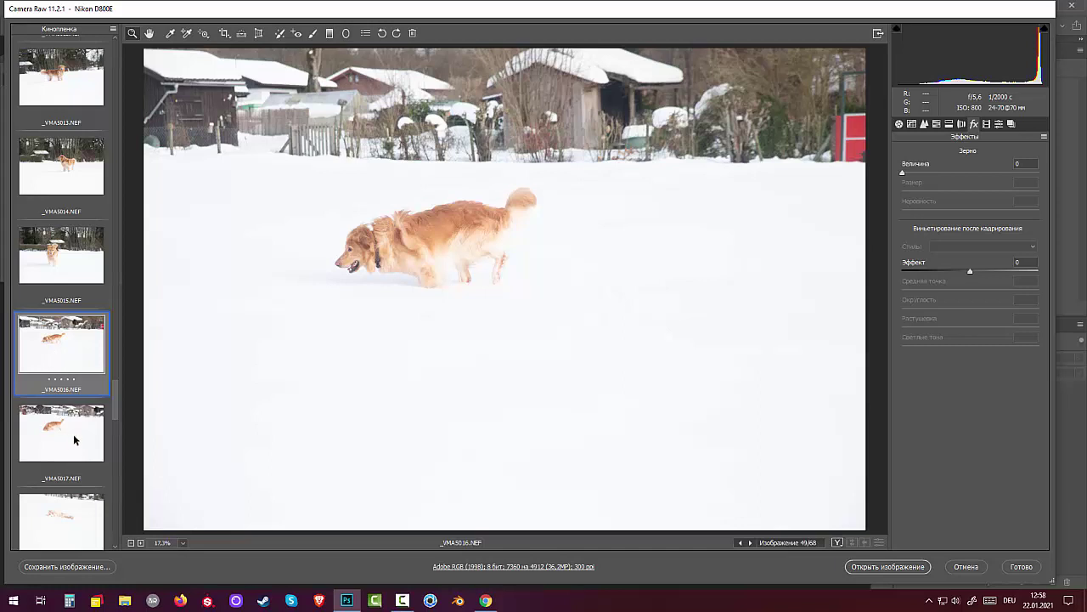
left_click(900, 124)
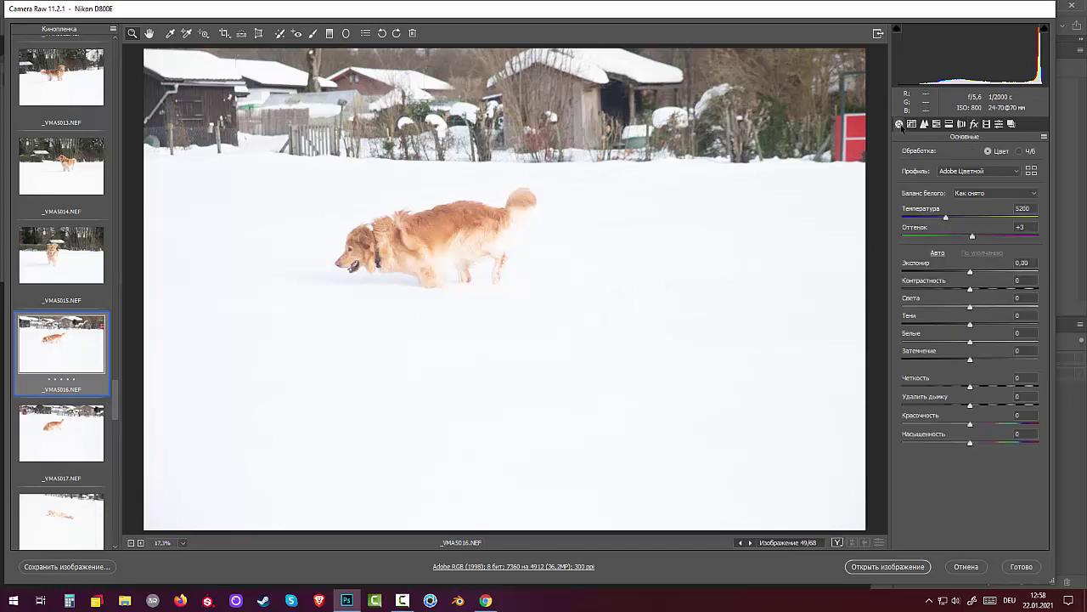
left_click_drag(971, 276, 952, 278)
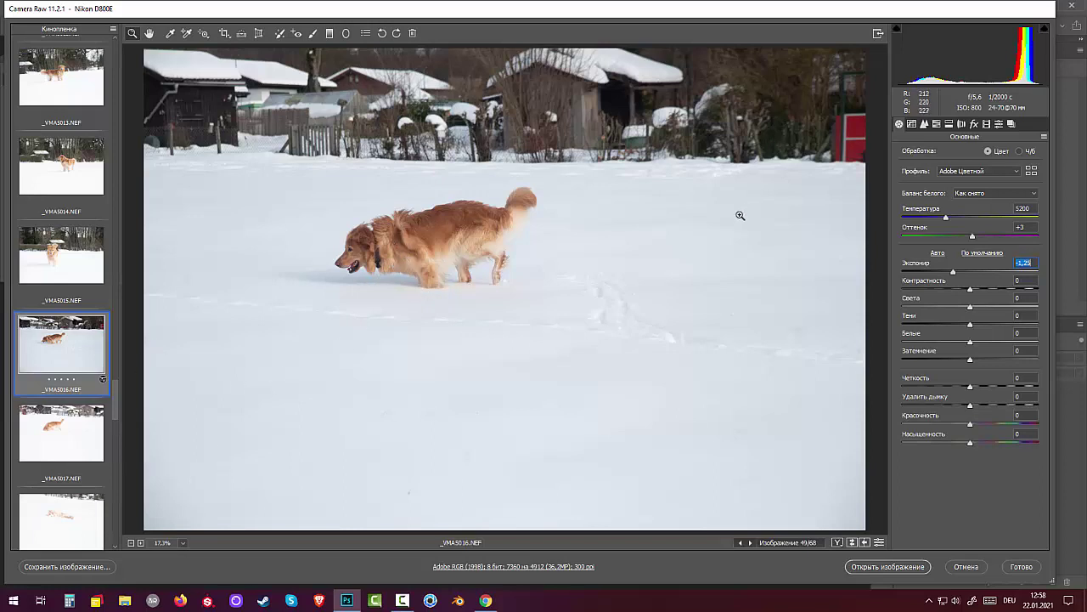
- Shift the HSL hues of photo _VMA5016.NEF to -14 for aquas, -38 for blues and -50 for purples
left_click(937, 124)
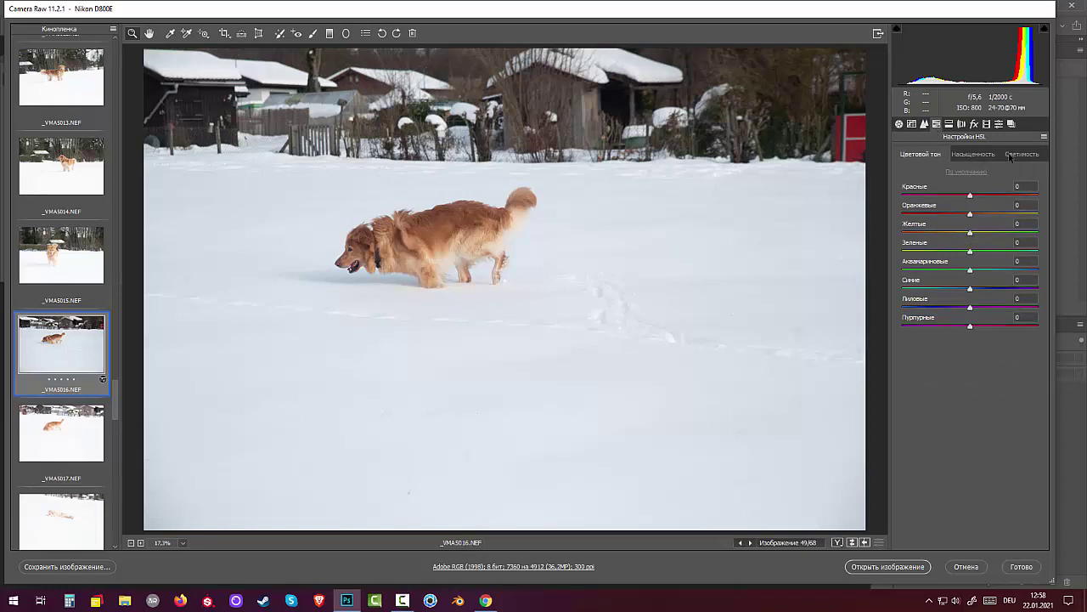
left_click(973, 159)
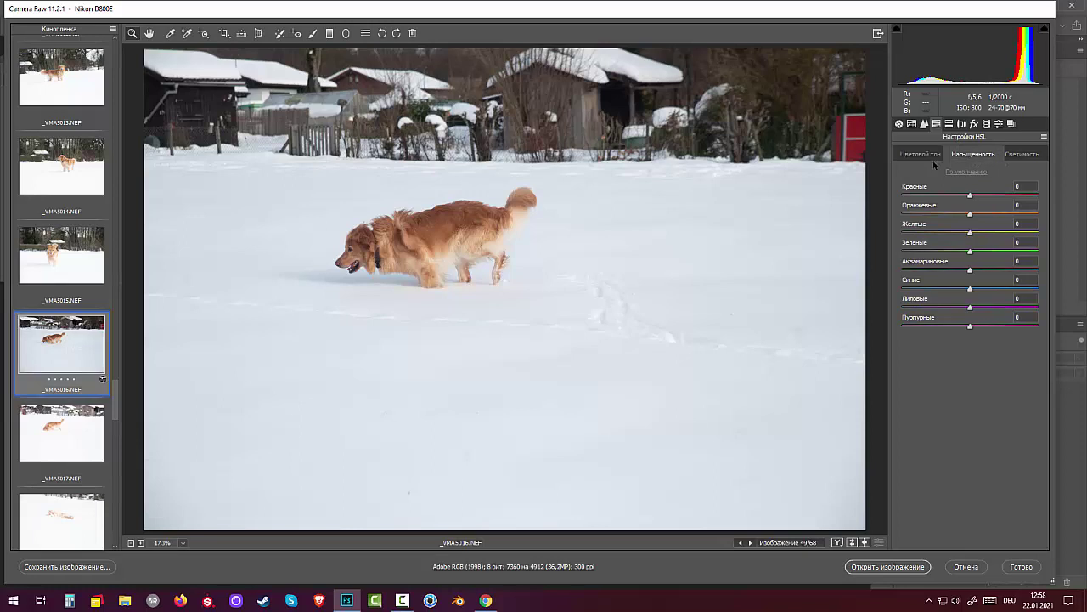
left_click(910, 156)
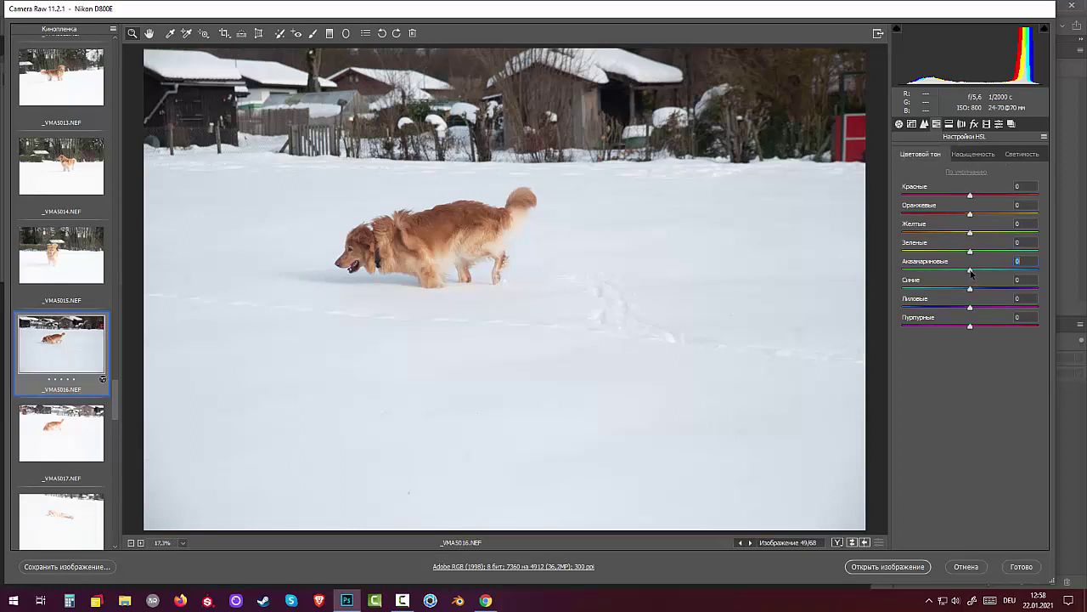
left_click_drag(971, 272, 933, 316)
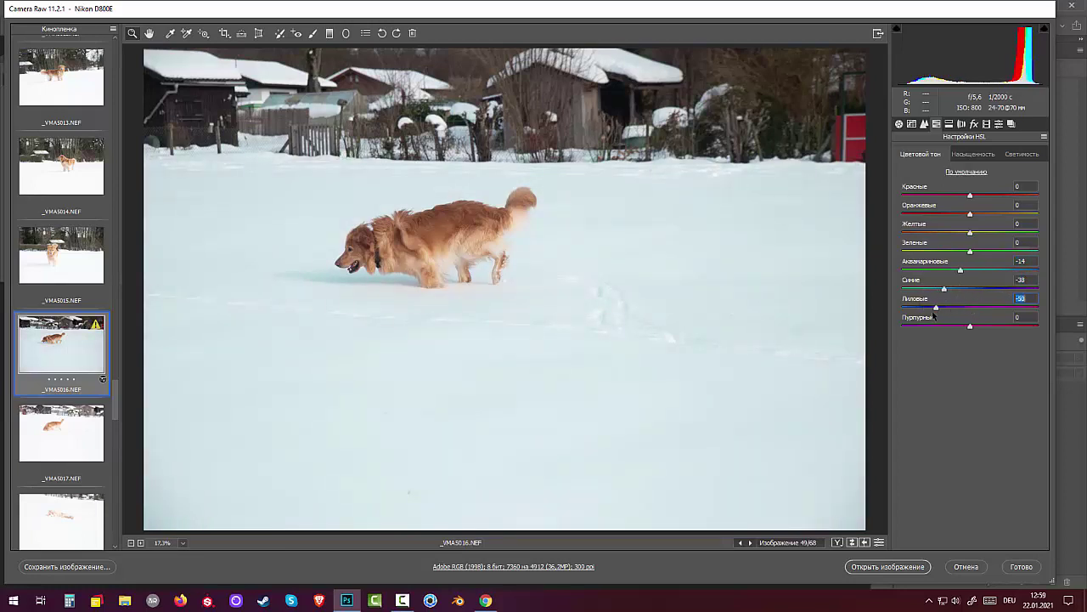
- View photo _VMA5017.NEF, and set the exposure of photo _VMA5018.NEF to -1.00
left_click(75, 434)
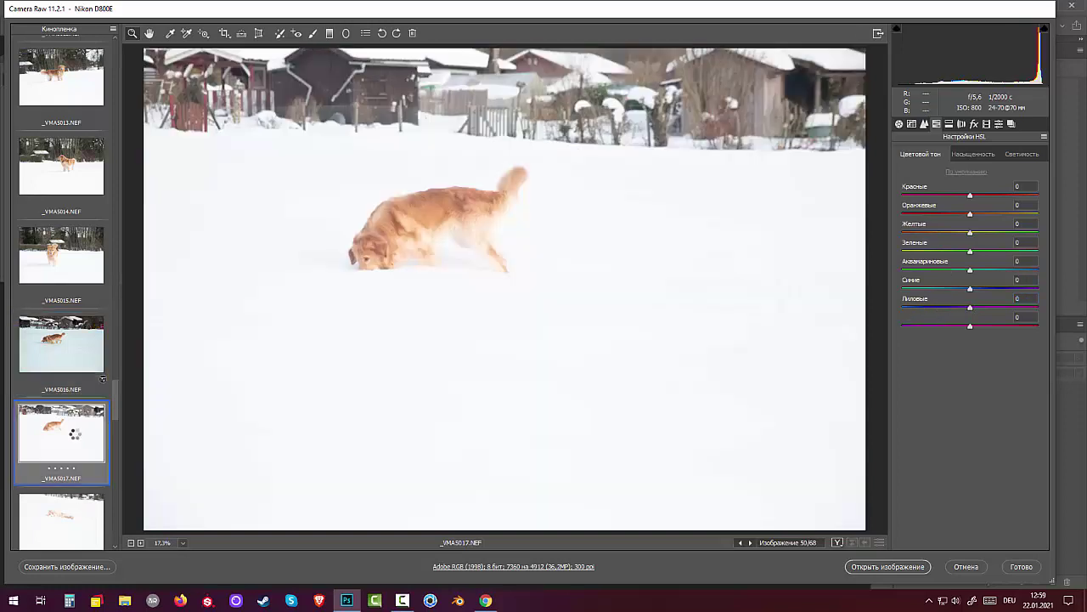
left_click(58, 519)
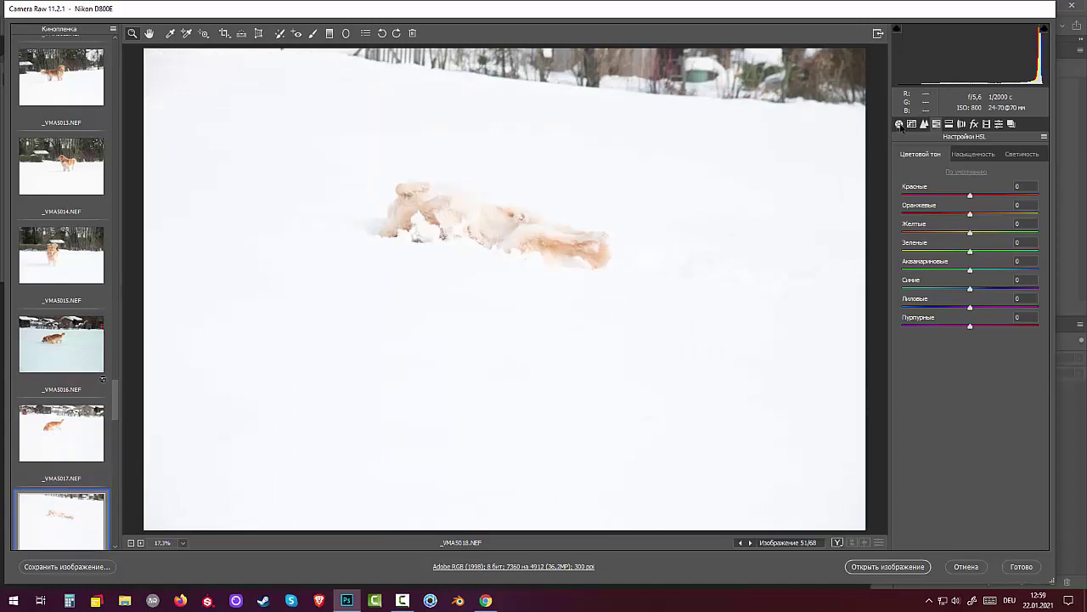
left_click(899, 125)
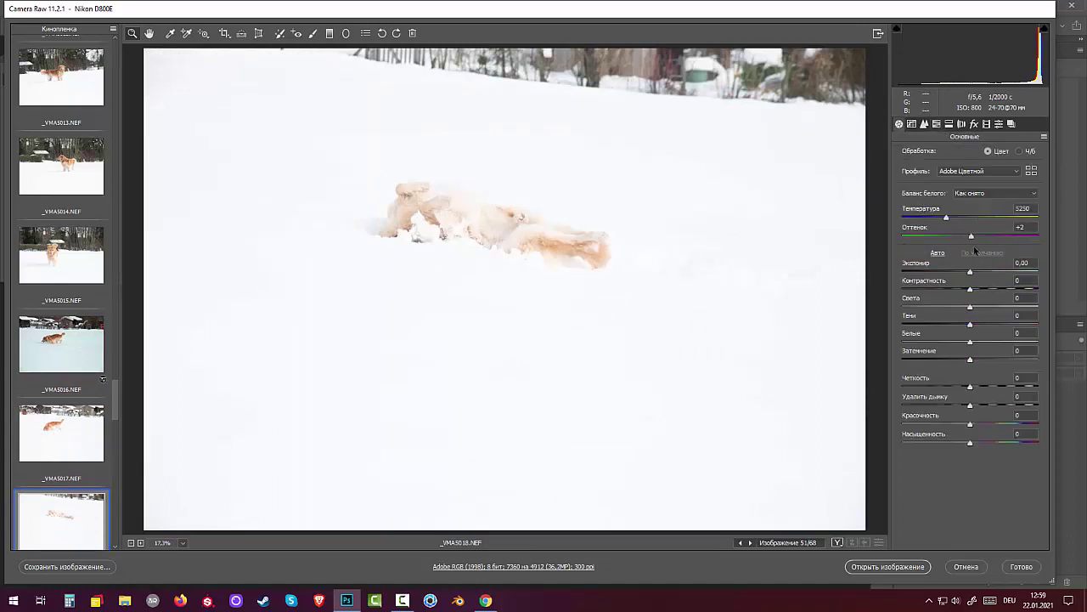
left_click_drag(970, 271, 958, 281)
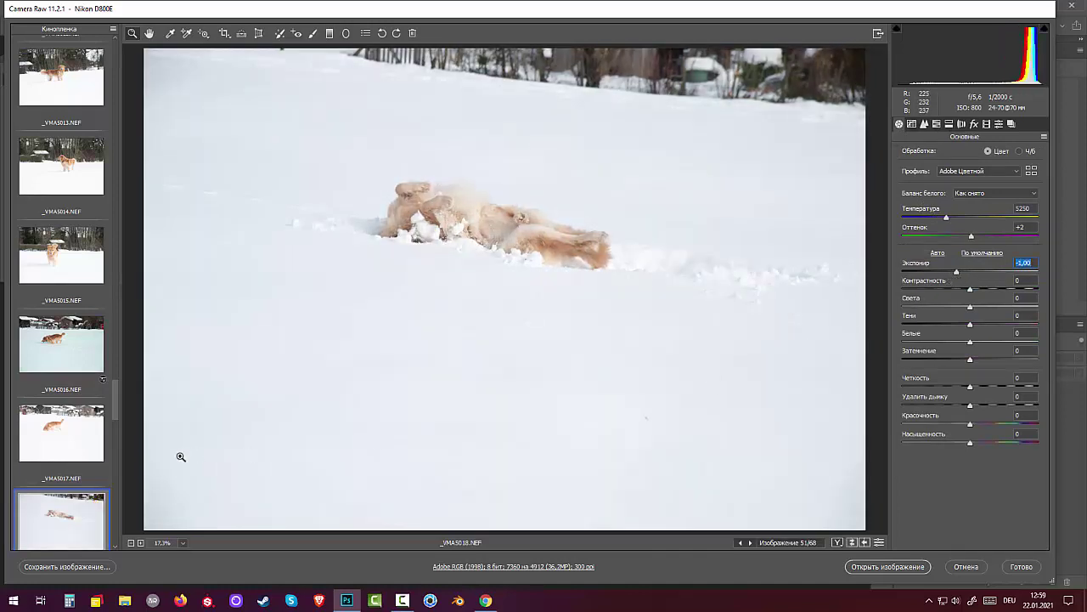
- Review the photos _VMA5019.NEF and _VMA5020.NEF of the dog lying in the snow at full view
left_click_drag(114, 411, 114, 435)
left_click(53, 284)
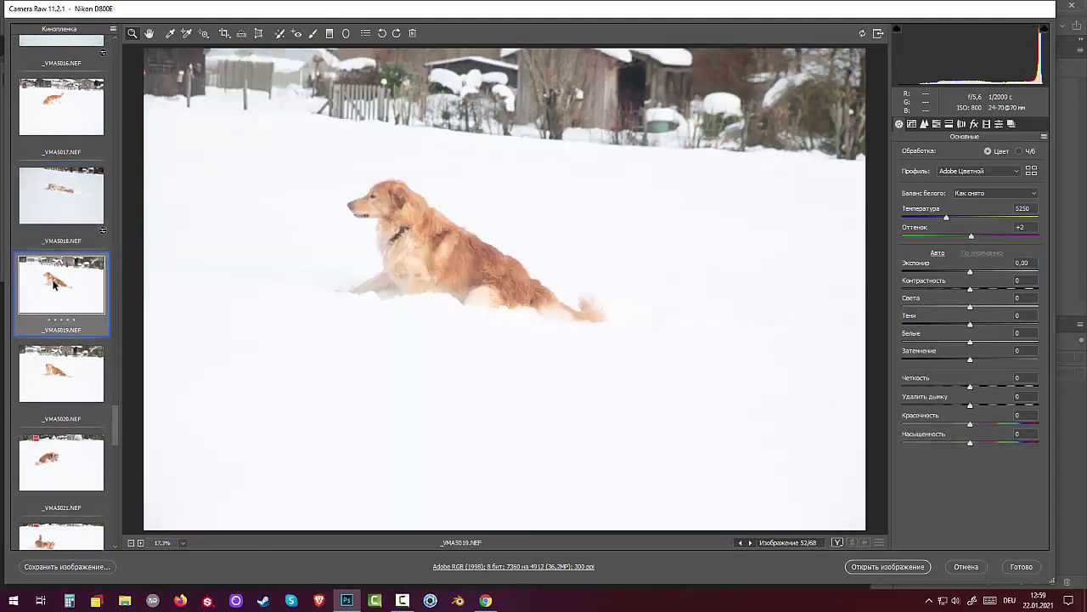
left_click(59, 379)
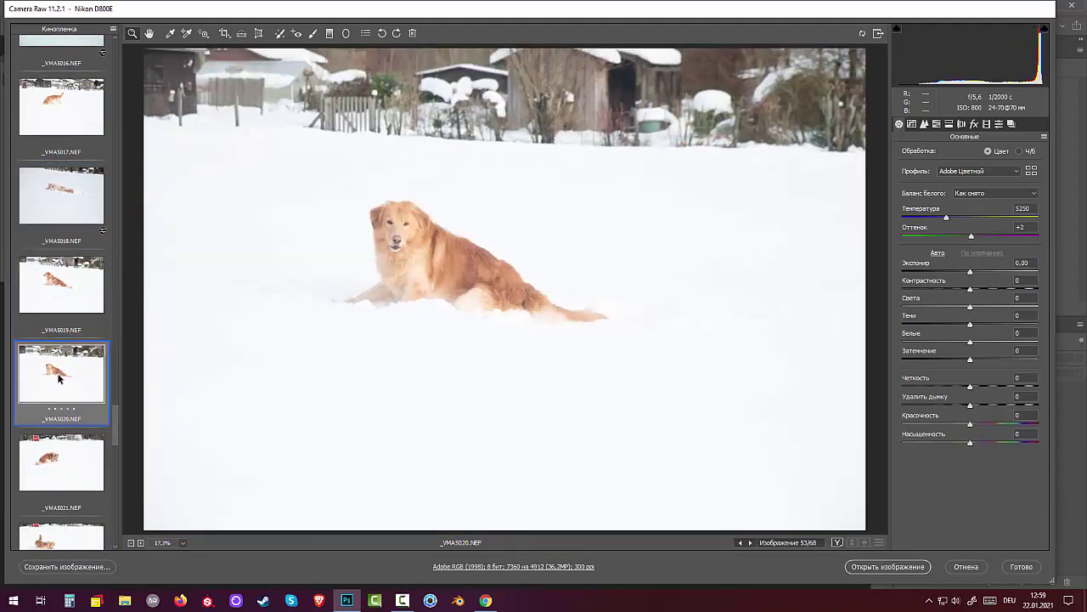
- Open photo _VMA5021.NEF, examine the dog's snowy head at 50% magnification, and lower the exposure to -1.05
left_click(61, 460)
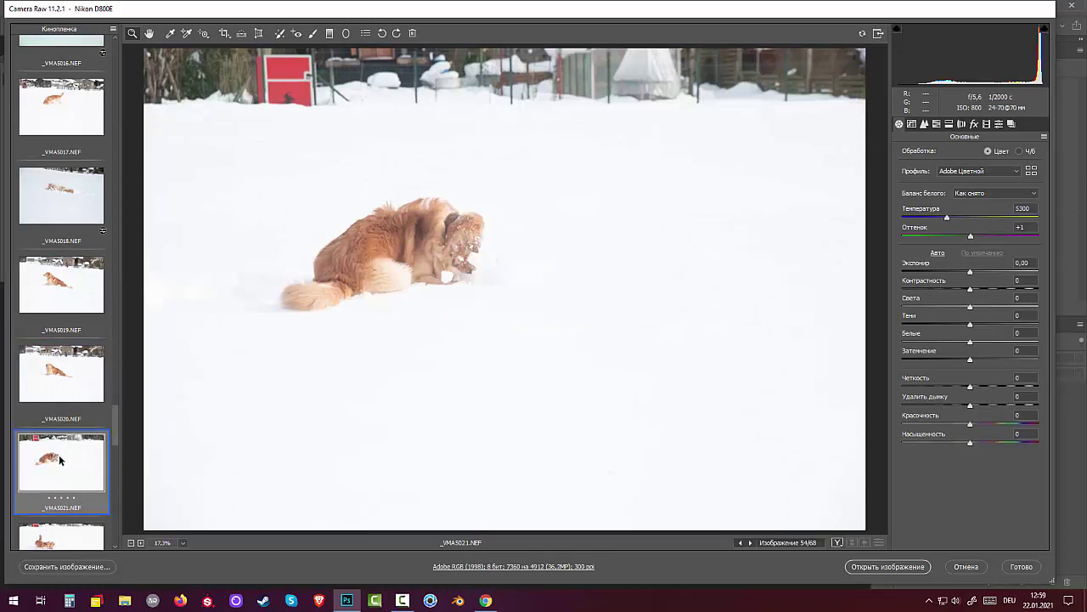
left_click(544, 327)
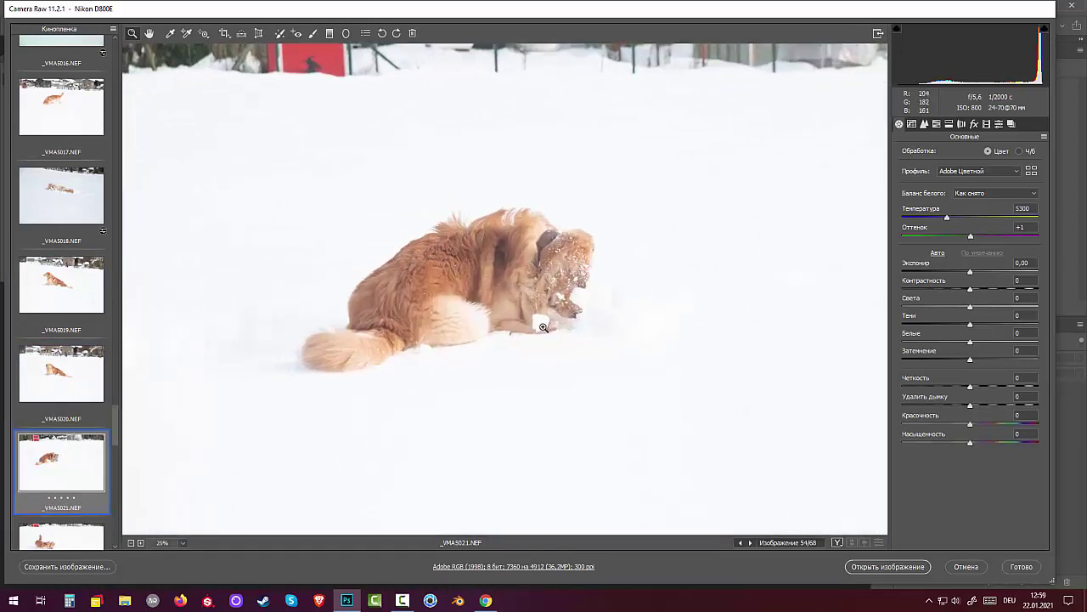
left_click(513, 311)
left_click(510, 284)
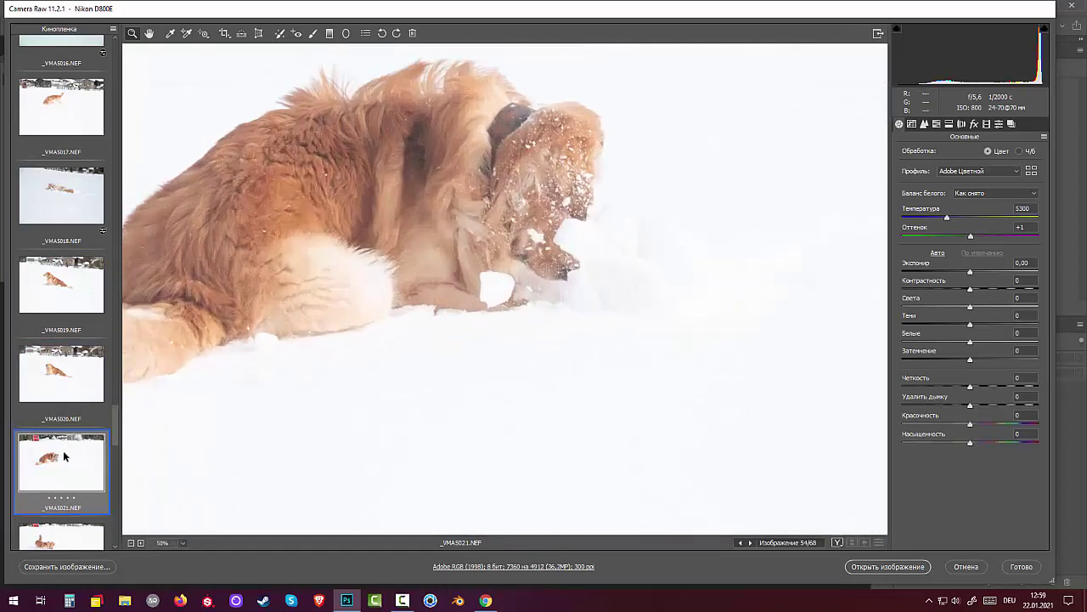
left_click_drag(117, 419, 117, 437)
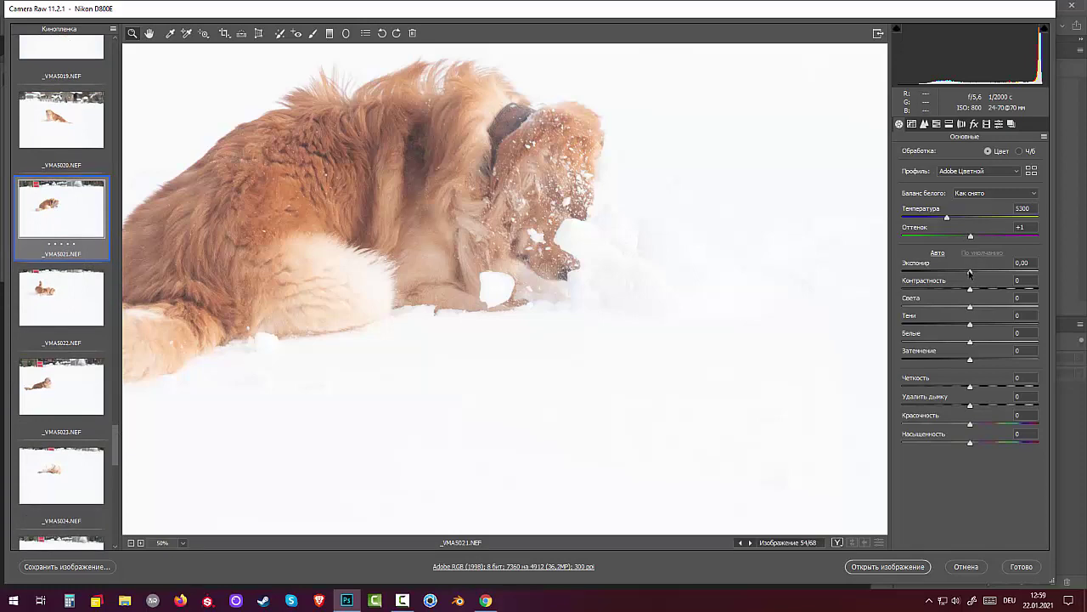
left_click_drag(970, 272, 956, 271)
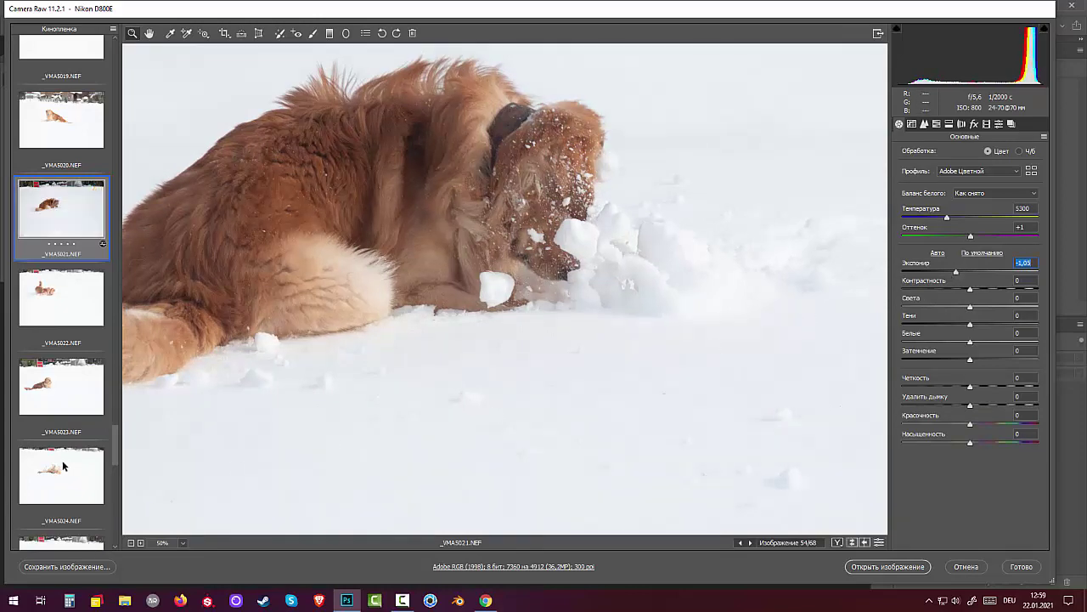
- View photo _VMA5023.NEF in full, and examine the dog's head in photo _VMA5022.NEF at 50% magnification
left_click(49, 388)
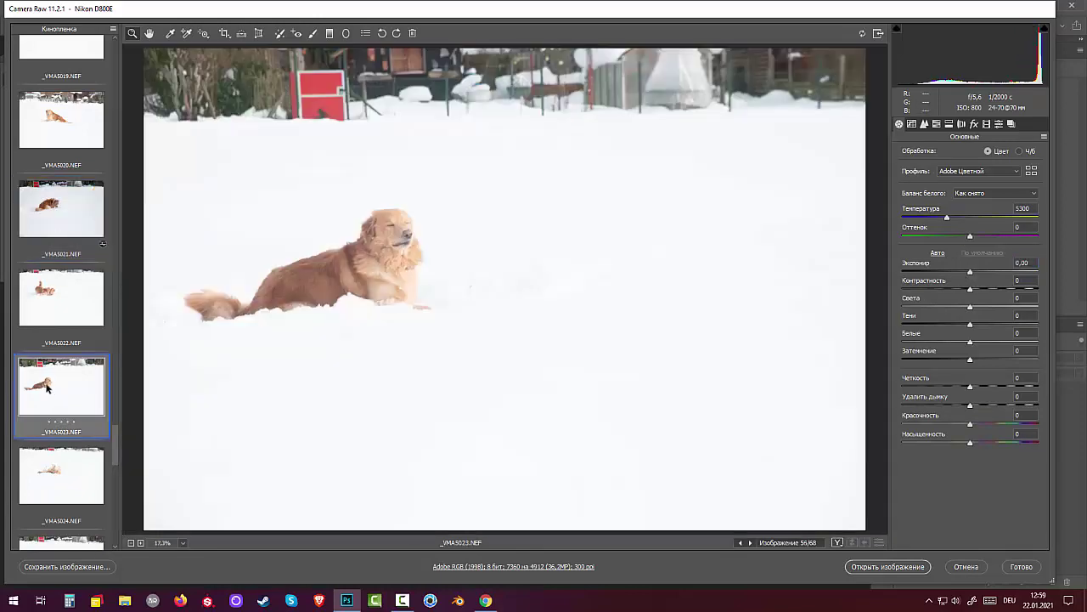
left_click(57, 307)
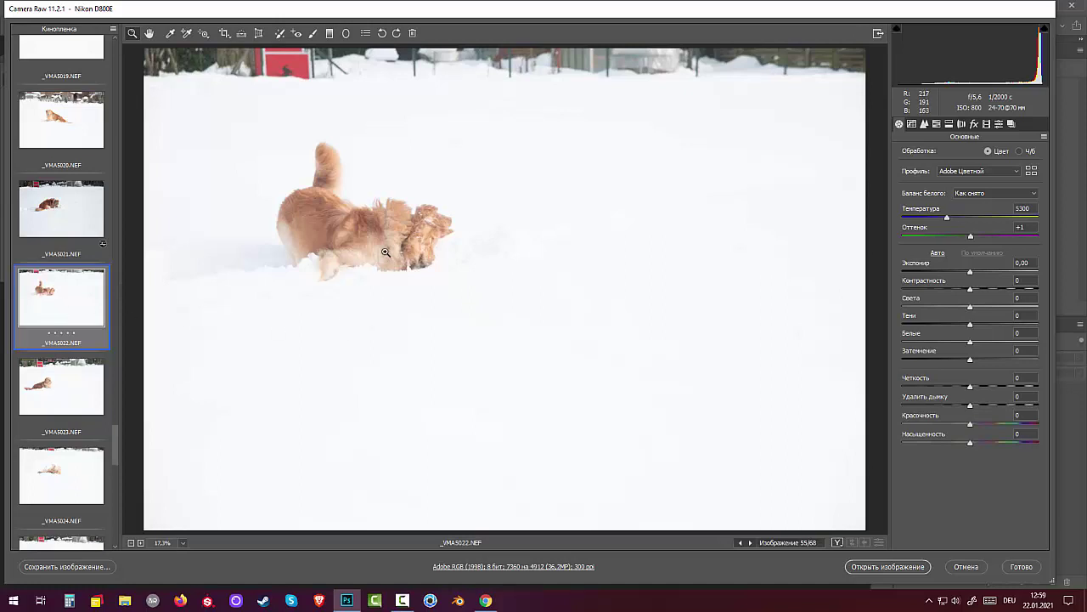
left_click_drag(385, 253, 486, 293)
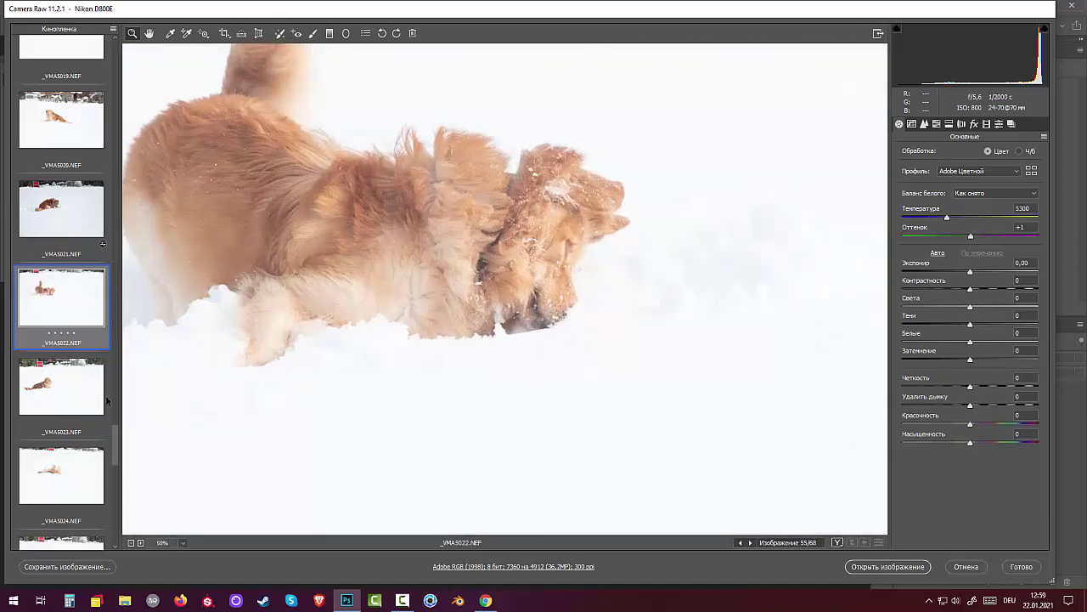
- View photo _VMA5023.NEF, then lower the exposure of photo _VMA5024.NEF to -1.15 and check the dog at 33.3% magnification
scroll(113, 443, "down", 3)
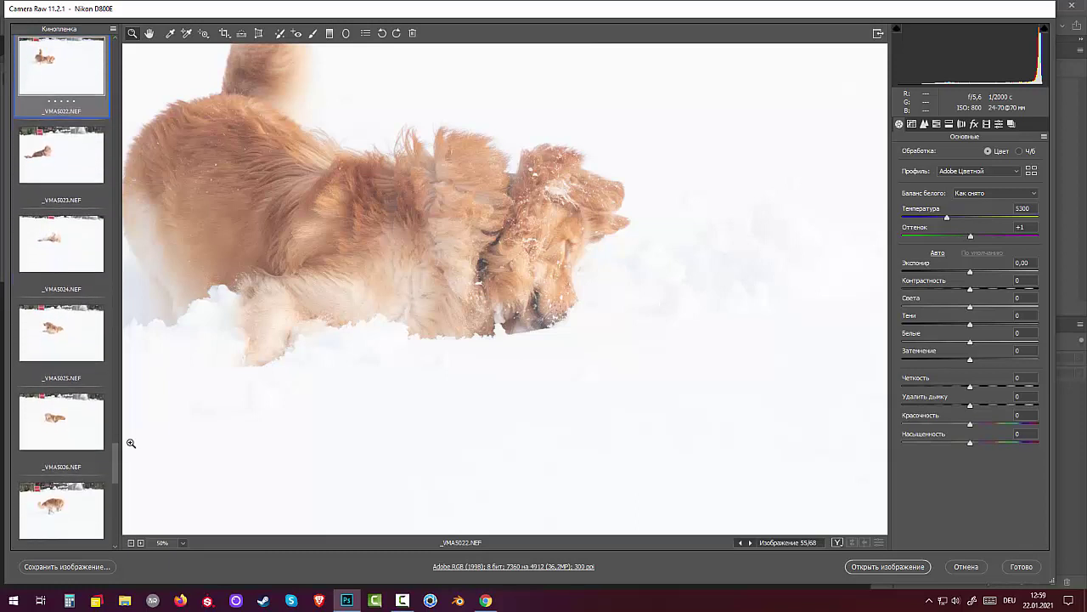
left_click(61, 156)
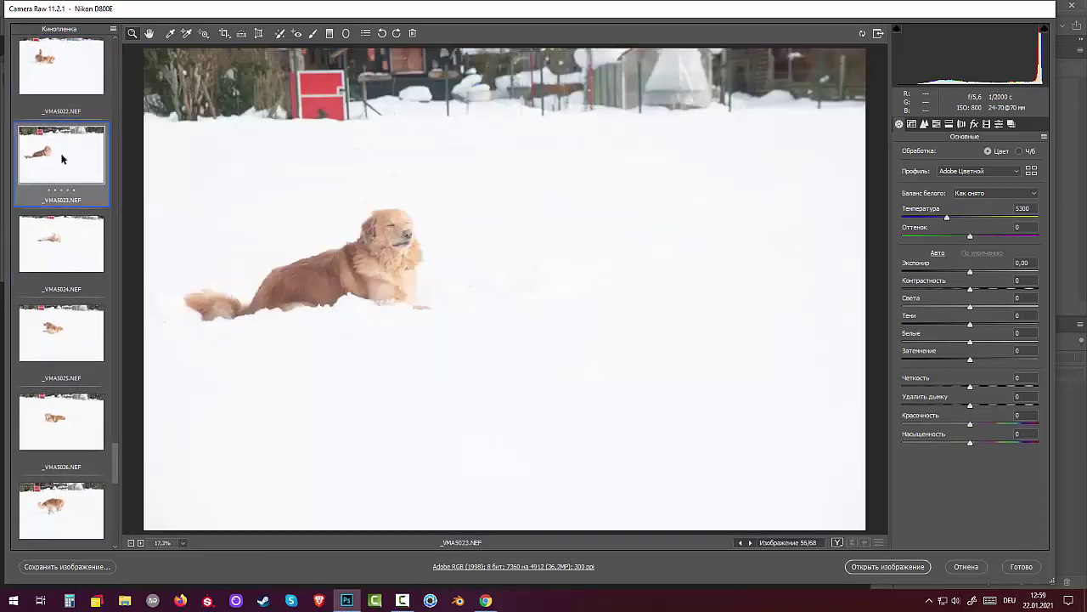
left_click(52, 243)
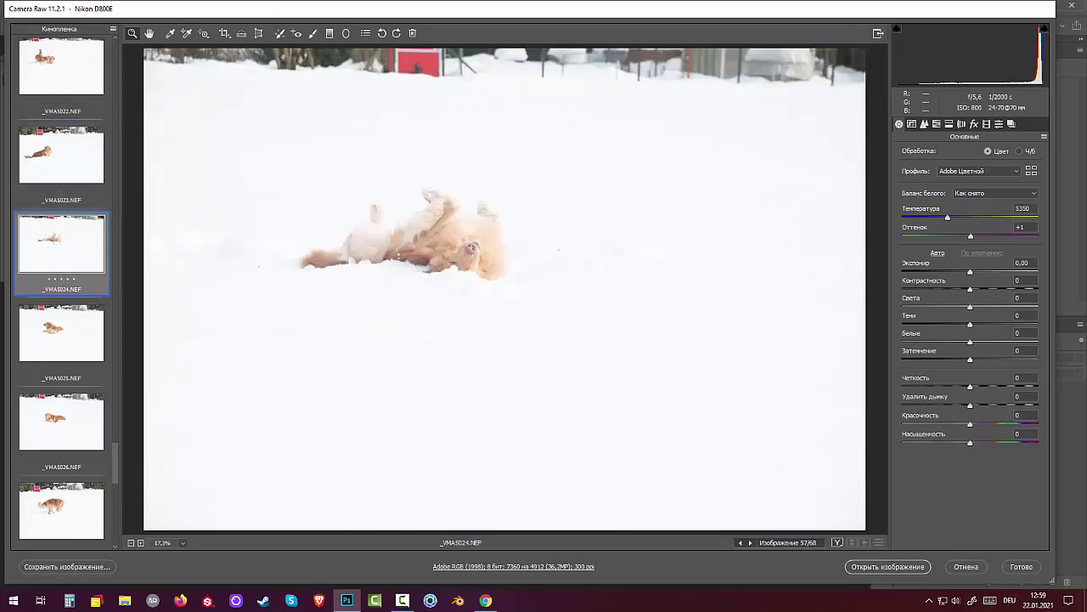
left_click_drag(971, 276, 955, 278)
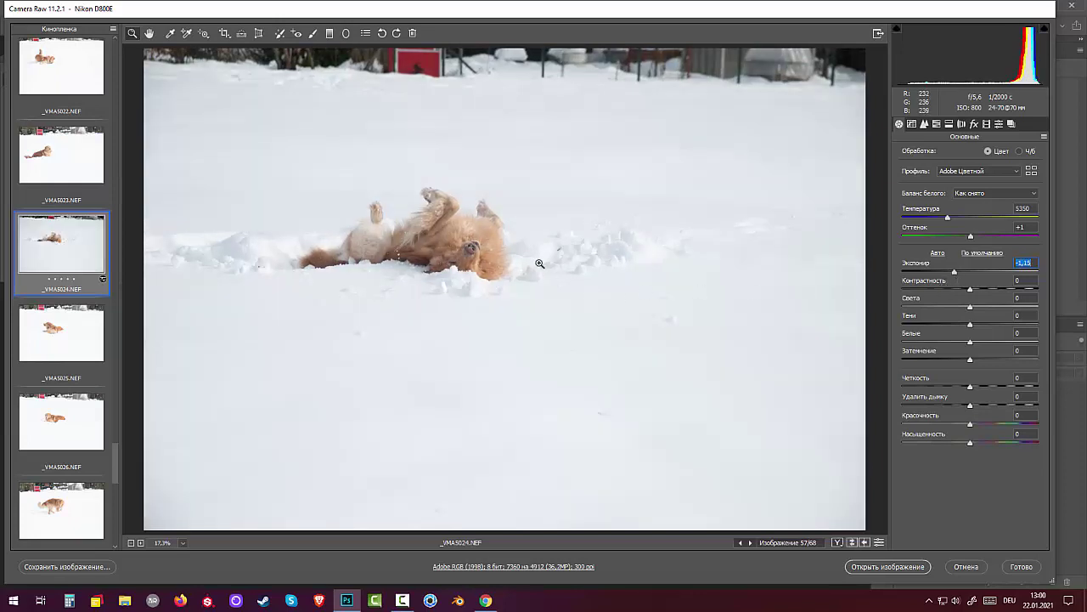
left_click(454, 258)
left_click(594, 337)
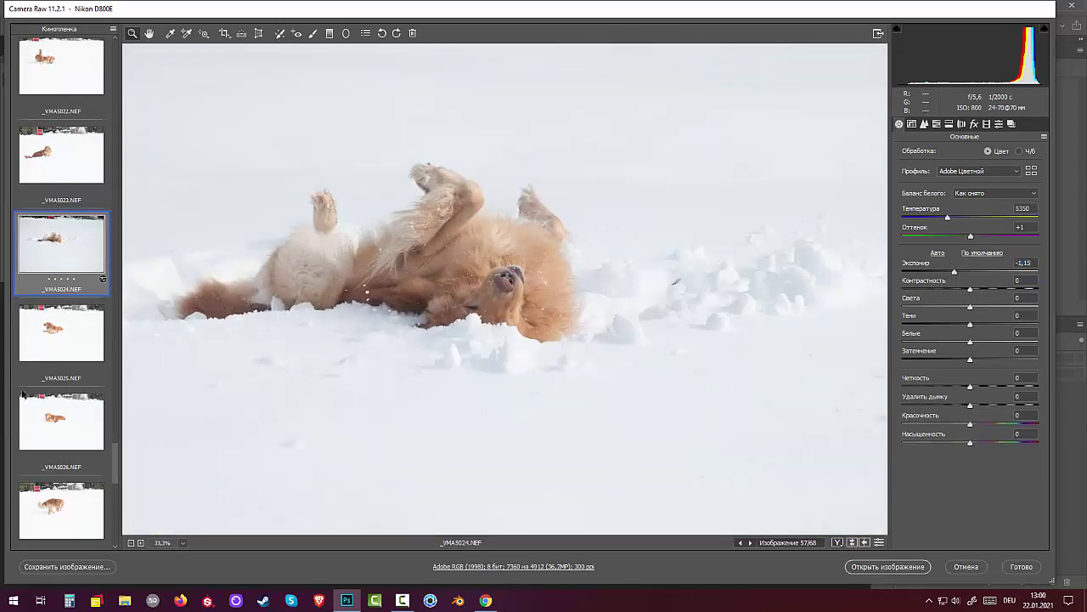
- View photos _VMA5025.NEF and _VMA5026.NEF in full, and examine the dog's head in photo _VMA5027.NEF at 66.7% magnification
left_click(60, 330)
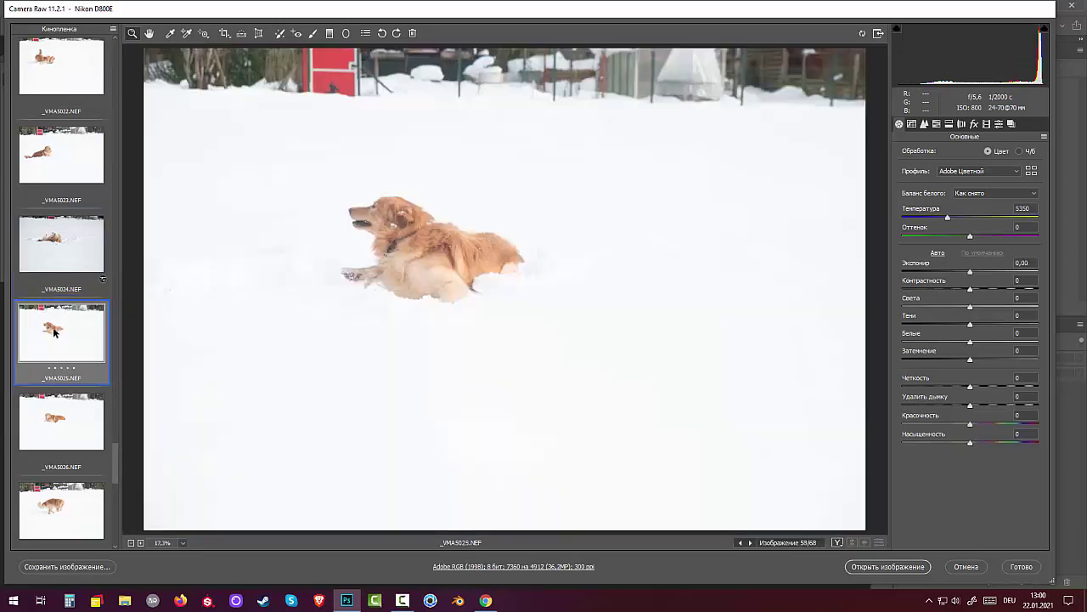
left_click(57, 427)
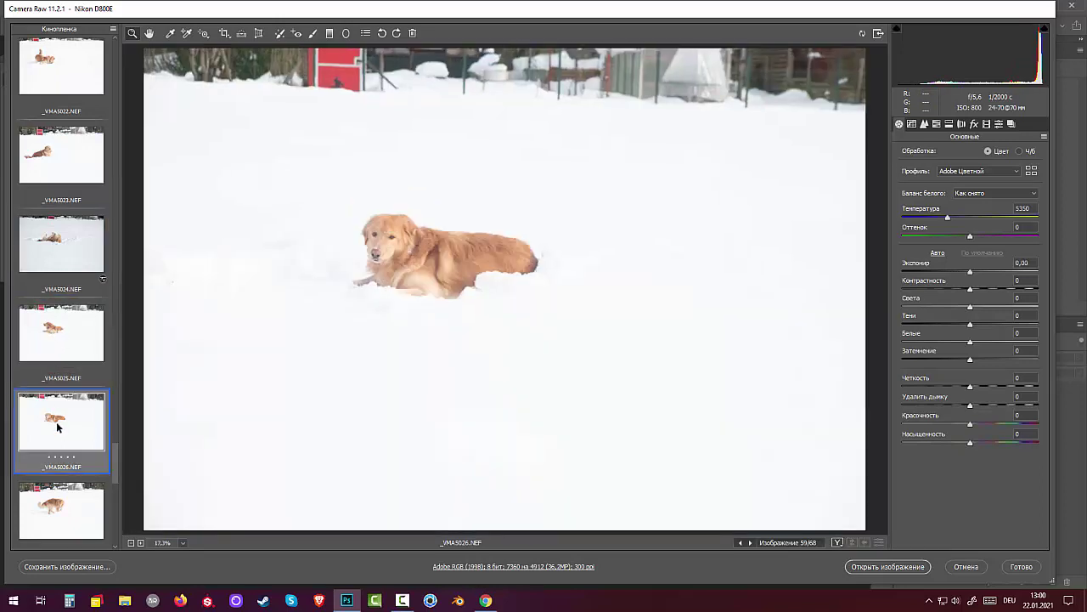
left_click(67, 507)
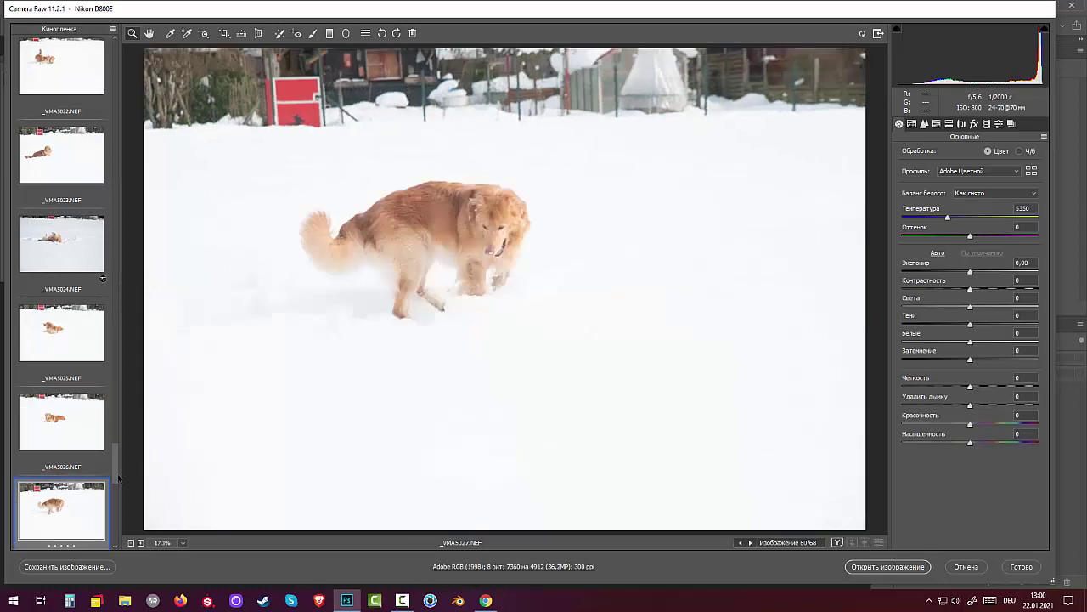
left_click(509, 234)
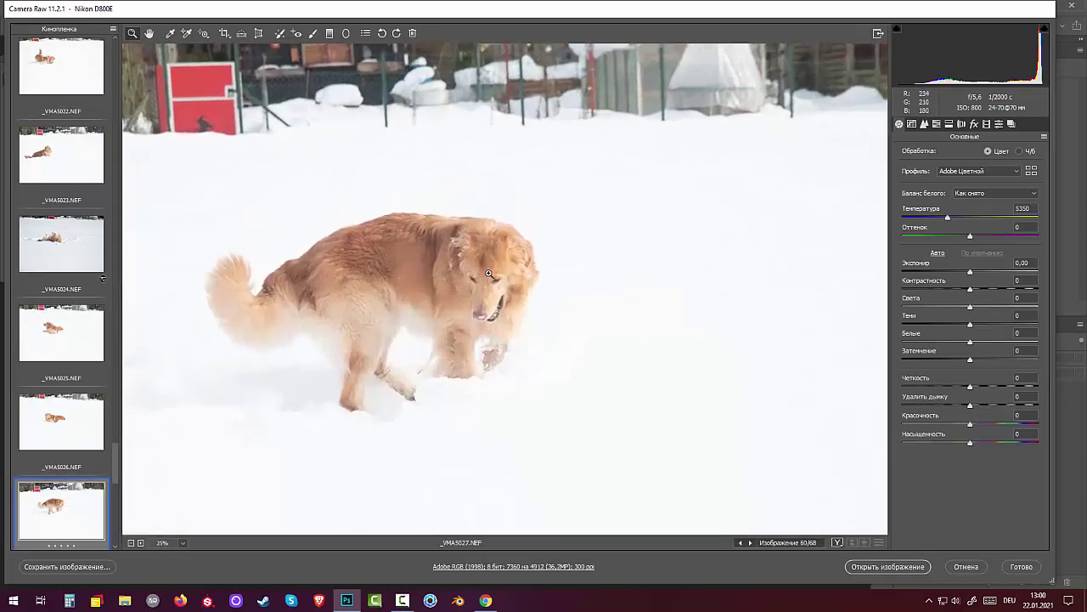
left_click(476, 332)
left_click(528, 283)
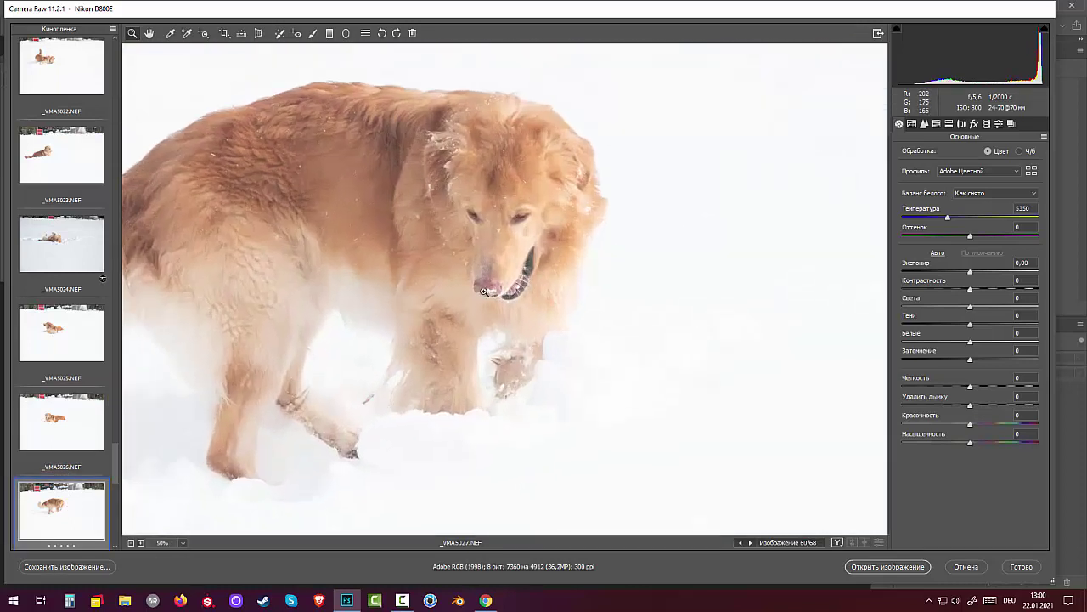
left_click(485, 292)
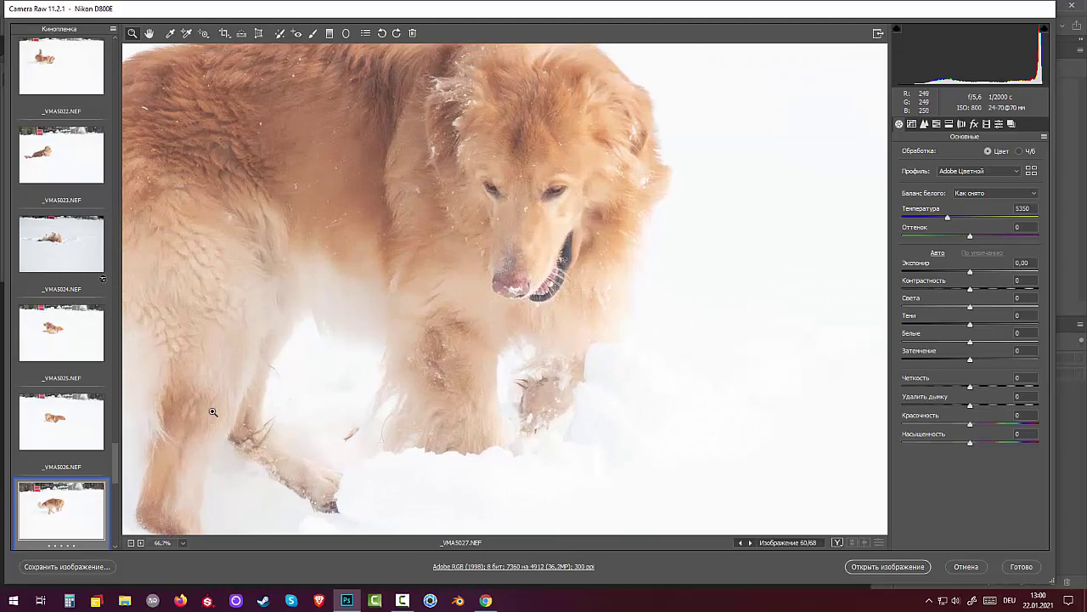
- View photo _VMA5028.NEF in full, and lower the exposure of photo _VMA5029.NEF to -1.25
scroll(115, 476, "down", 4)
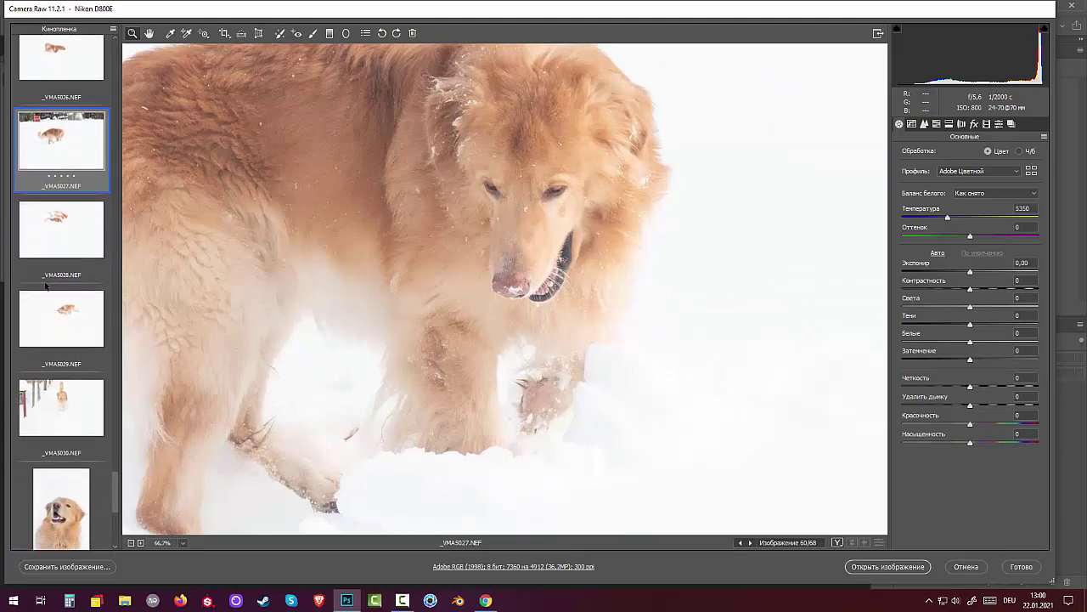
left_click(61, 235)
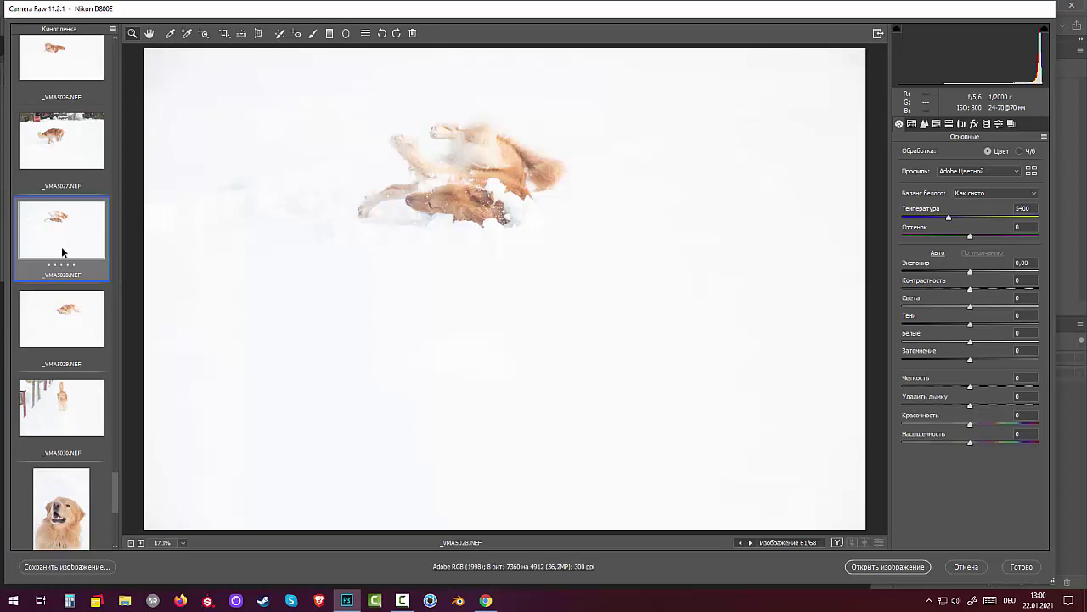
left_click(63, 320)
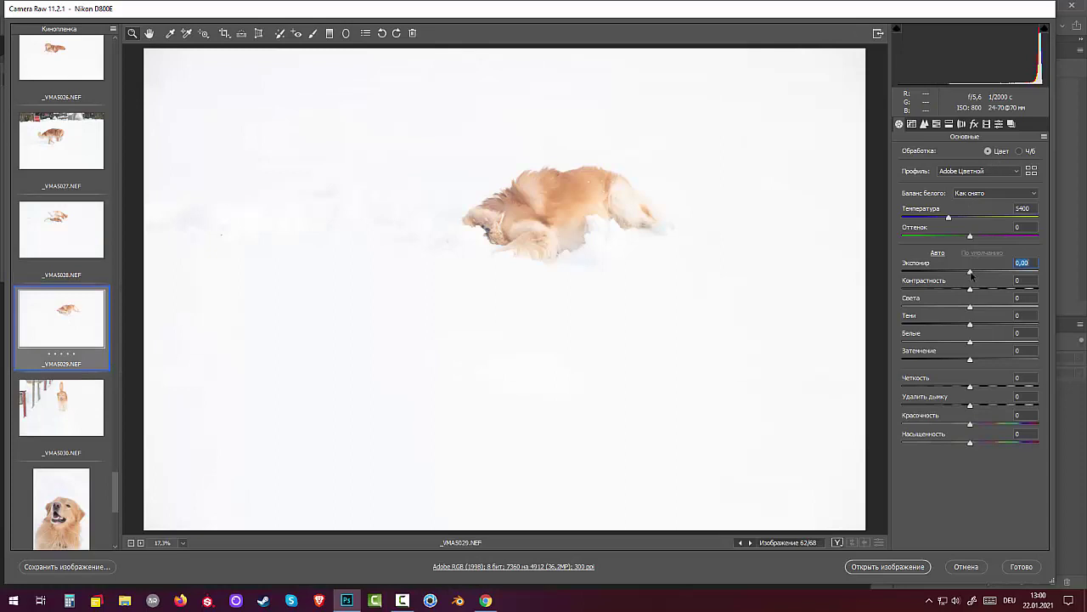
left_click_drag(971, 273, 952, 274)
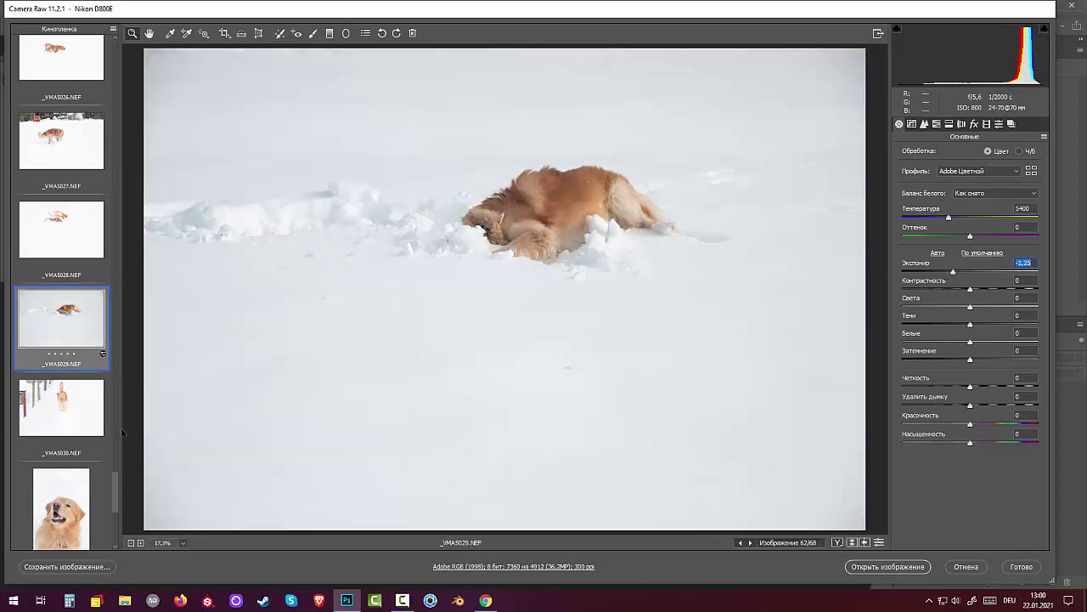
- Open photo _VMA5030.NEF of the dog running along the fence and lower the exposure to -1.05
left_click(63, 401)
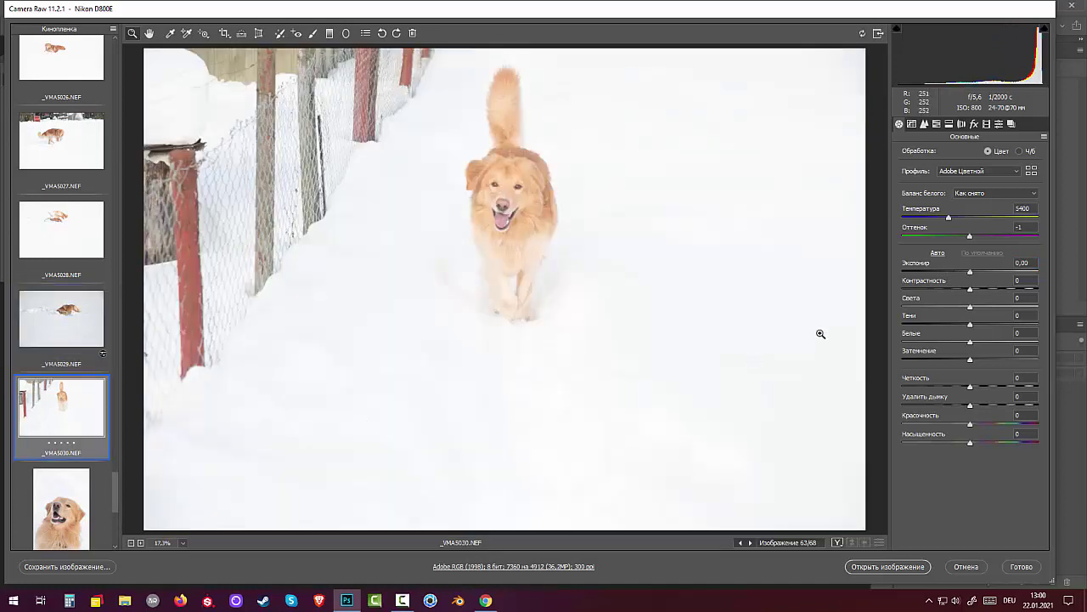
left_click(970, 272)
left_click_drag(970, 273, 955, 275)
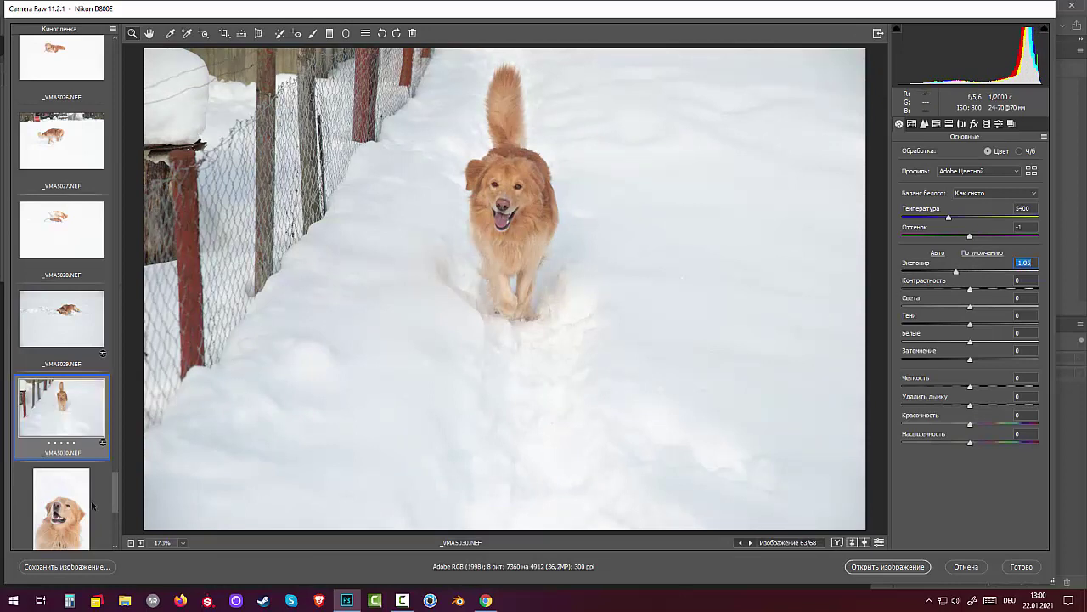
- Review the remaining photos _VMA5031.NEF through _VMA5035.NEF, examining the dog's face in _VMA5035.NEF at 25% magnification
left_click_drag(118, 491, 104, 507)
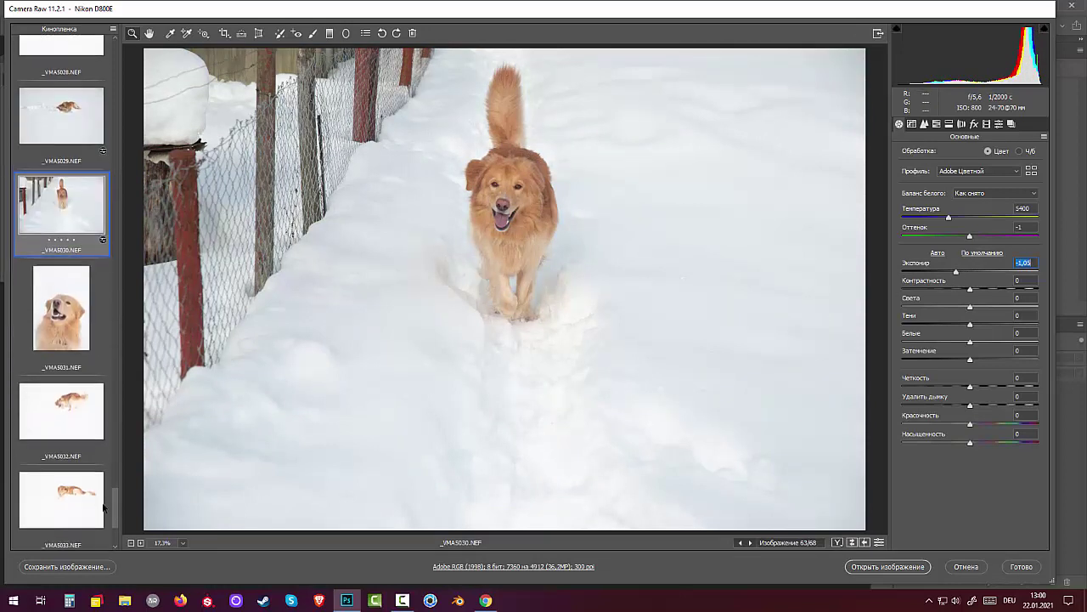
left_click(71, 323)
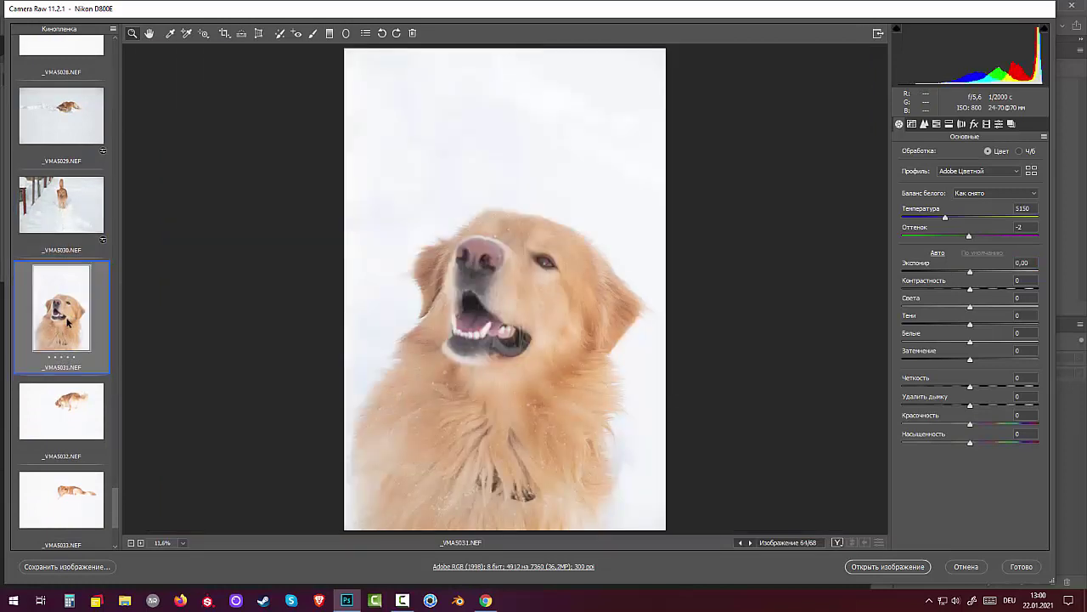
left_click(67, 404)
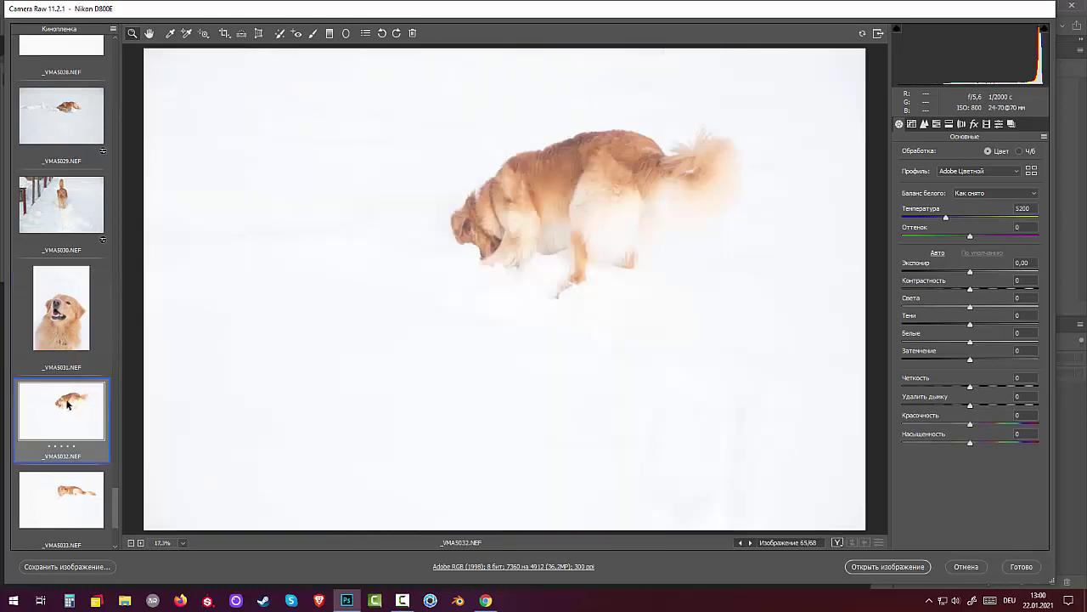
left_click(74, 497)
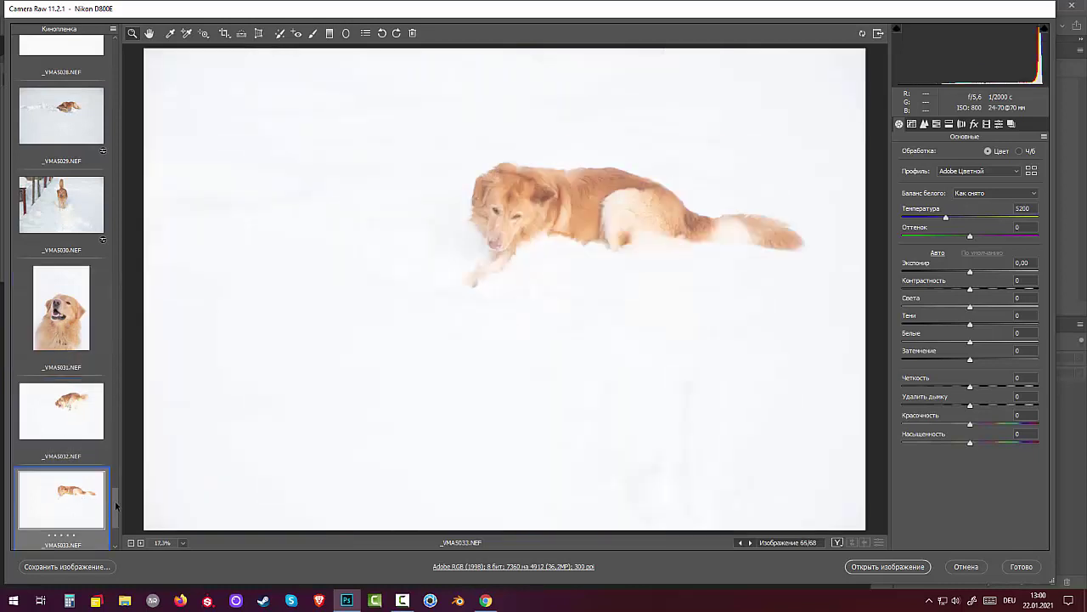
scroll(118, 507, "down", 3)
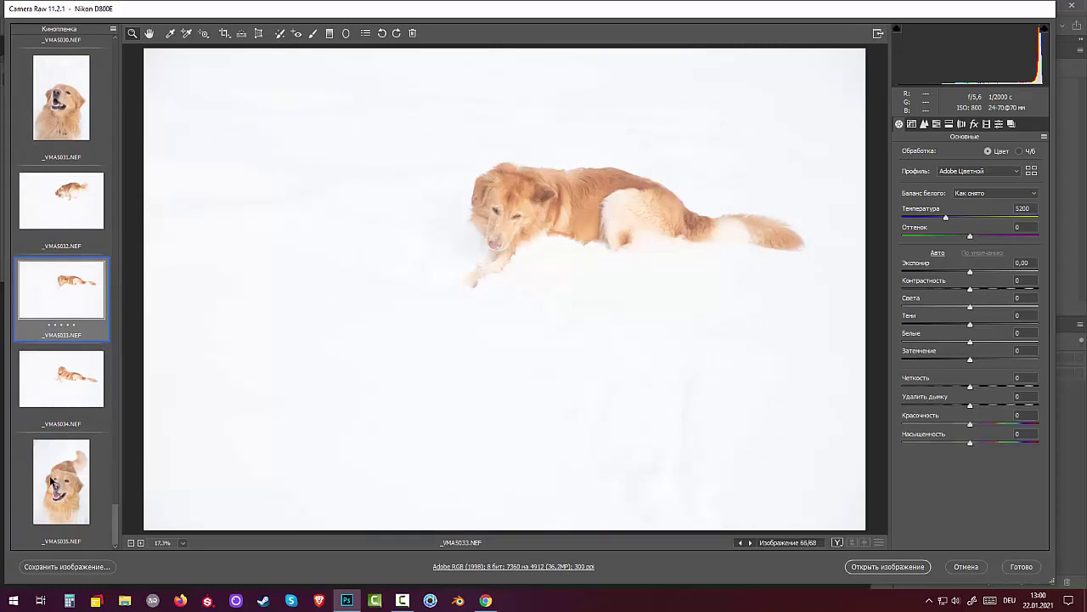
left_click(52, 482)
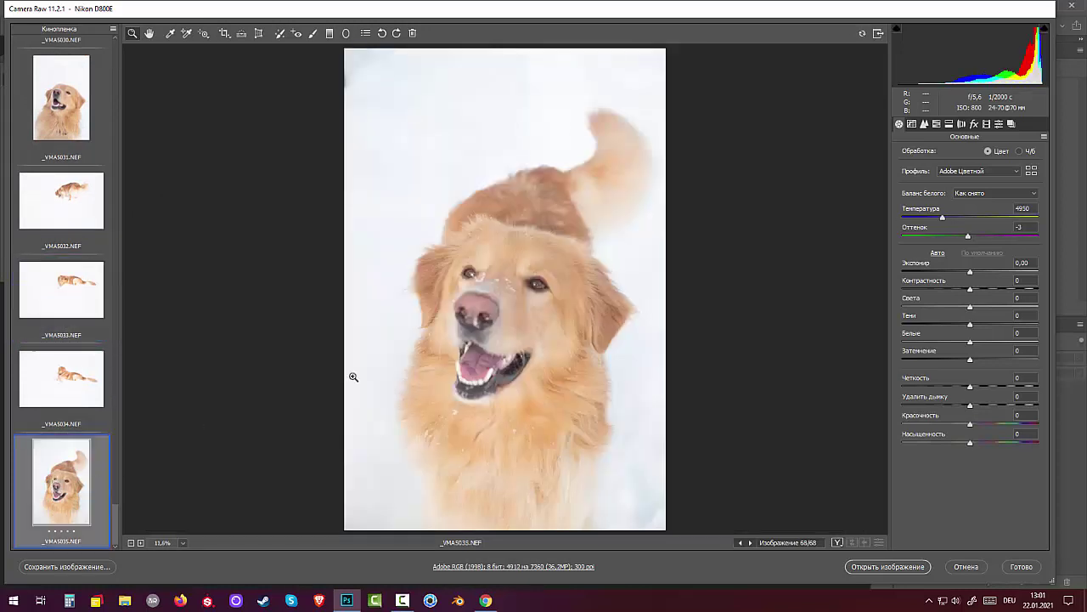
left_click(481, 308)
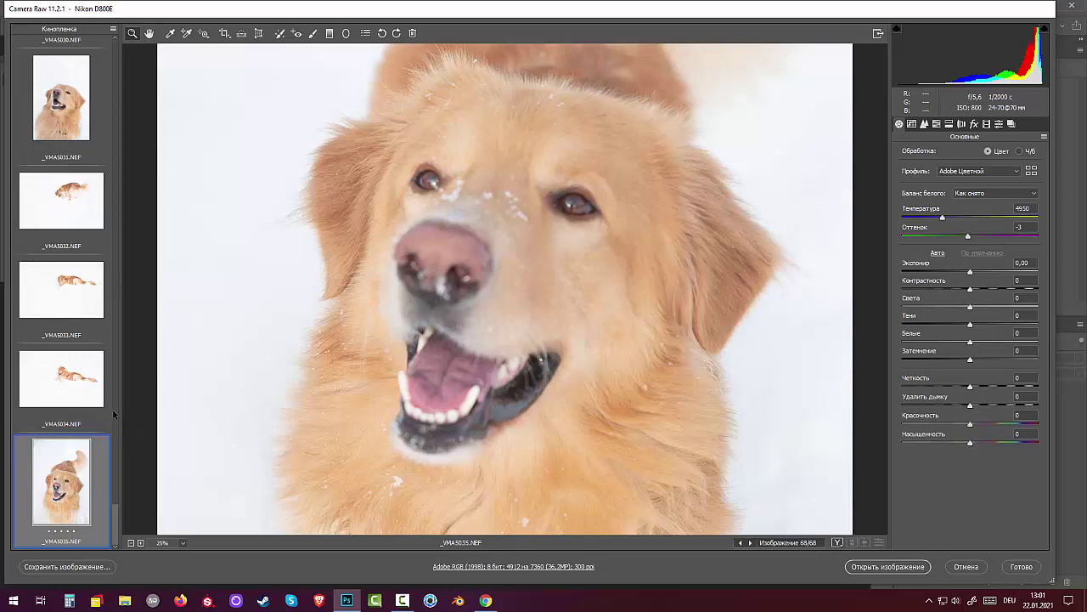
left_click(75, 380)
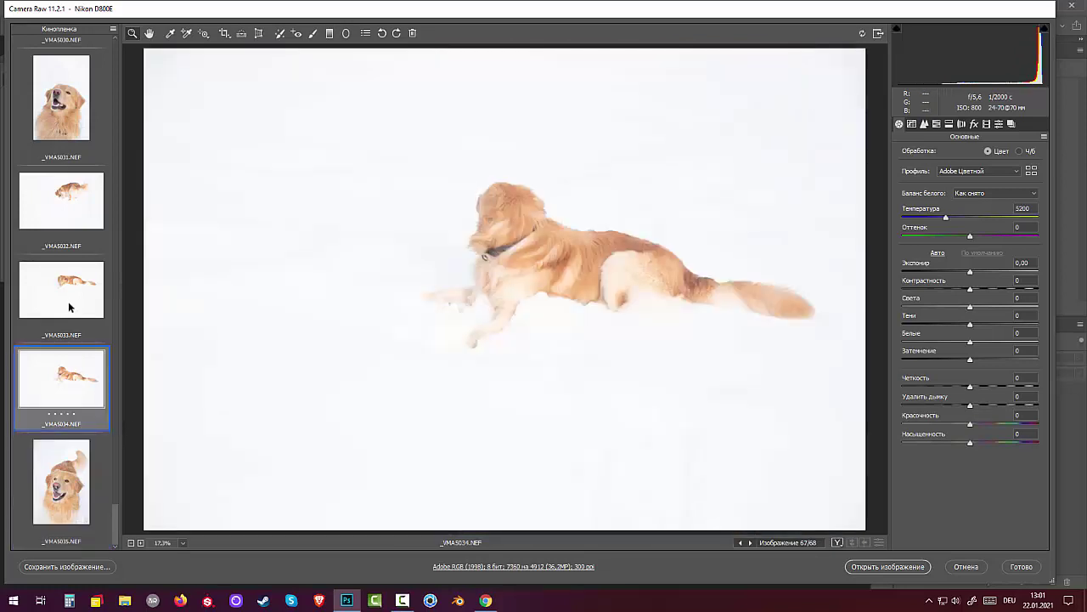
left_click(70, 297)
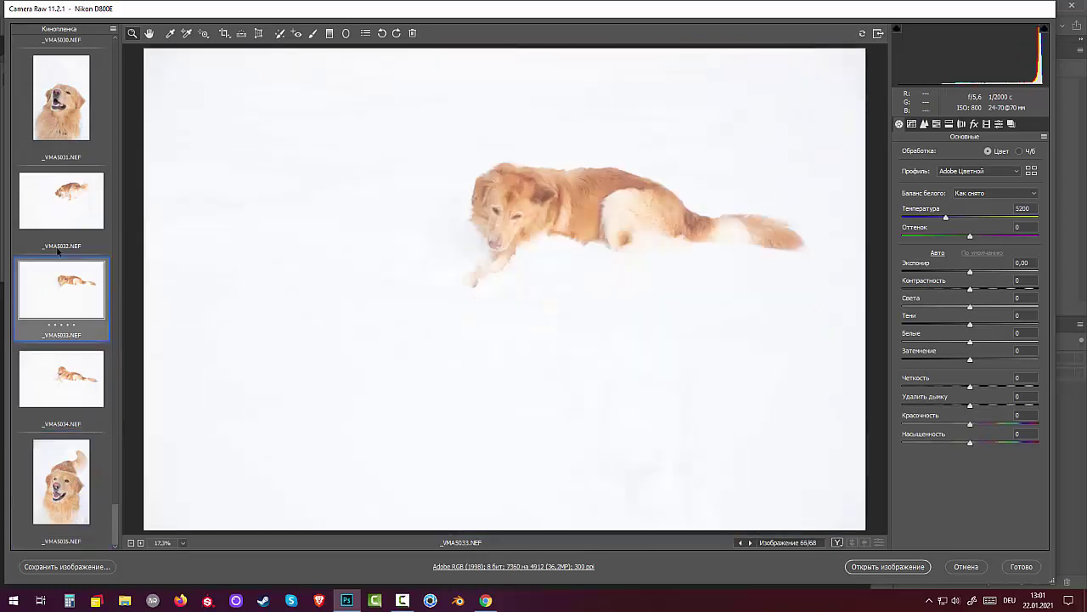
- In photo _VMA5032.NEF, set the exposure to -1.80, whites to +60, highlights to +8 and shadows to +49
left_click(58, 200)
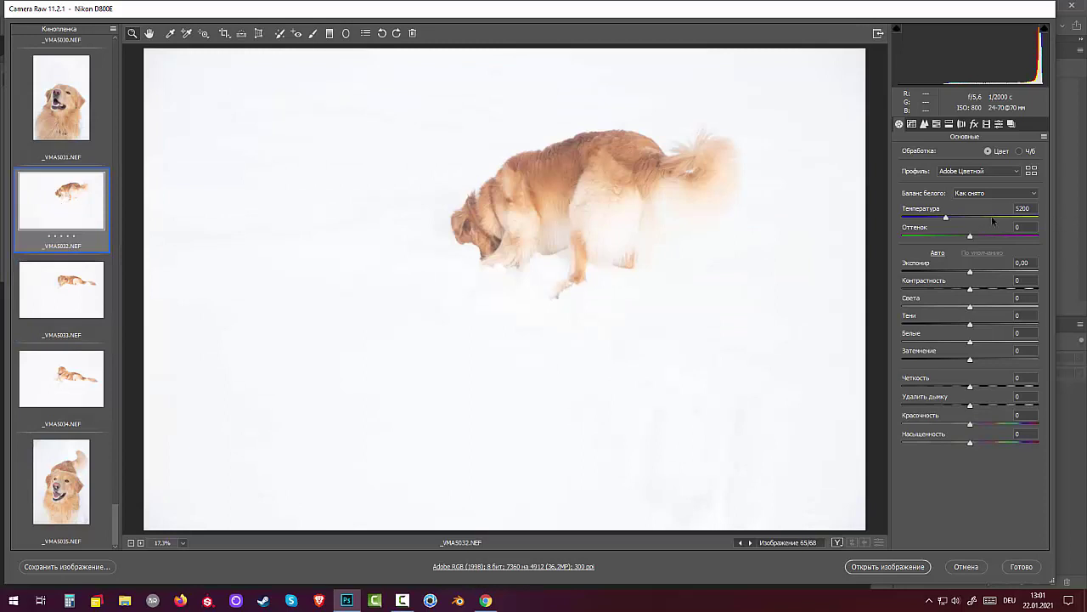
left_click_drag(970, 272, 947, 276)
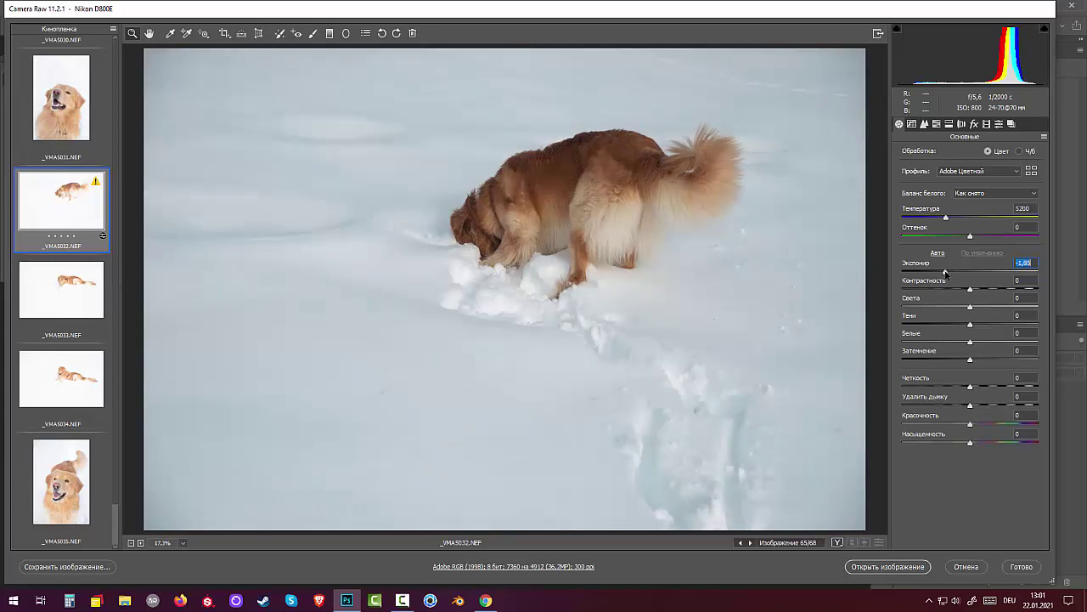
left_click_drag(971, 343, 1011, 345)
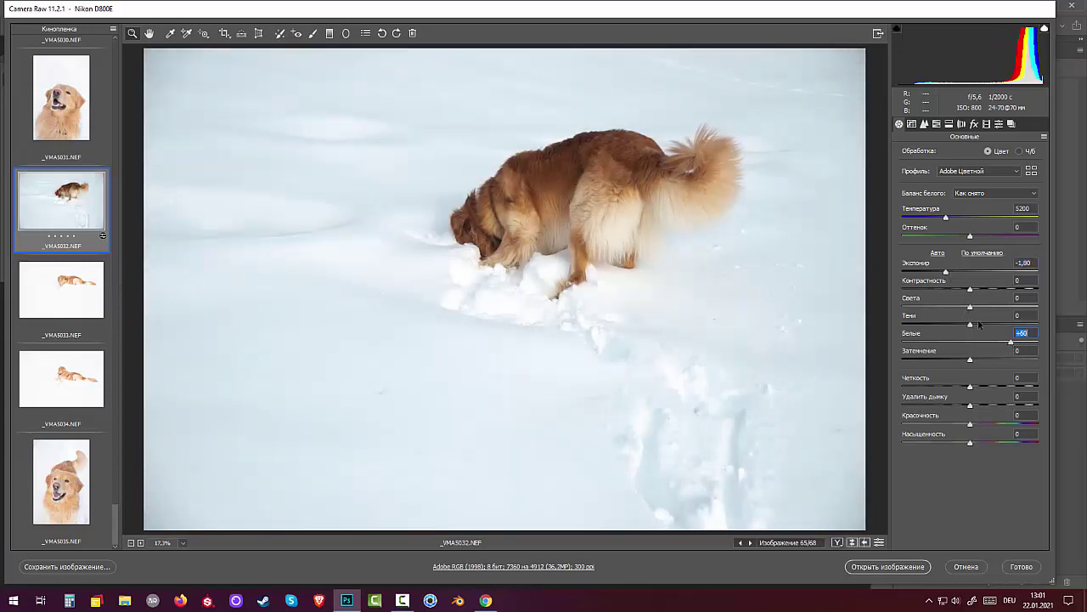
left_click_drag(971, 308, 1002, 325)
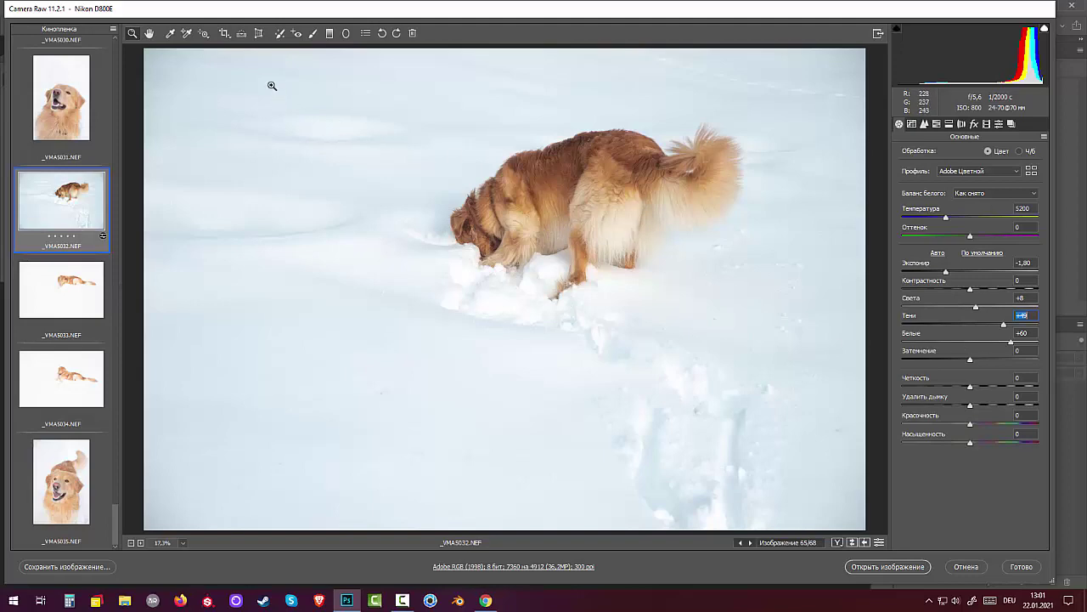
- Paint over the dog with the Adjustment Brush, and set its exposure to -0.10, temperature to +49, blacks to -14 and whites to -4
left_click(313, 34)
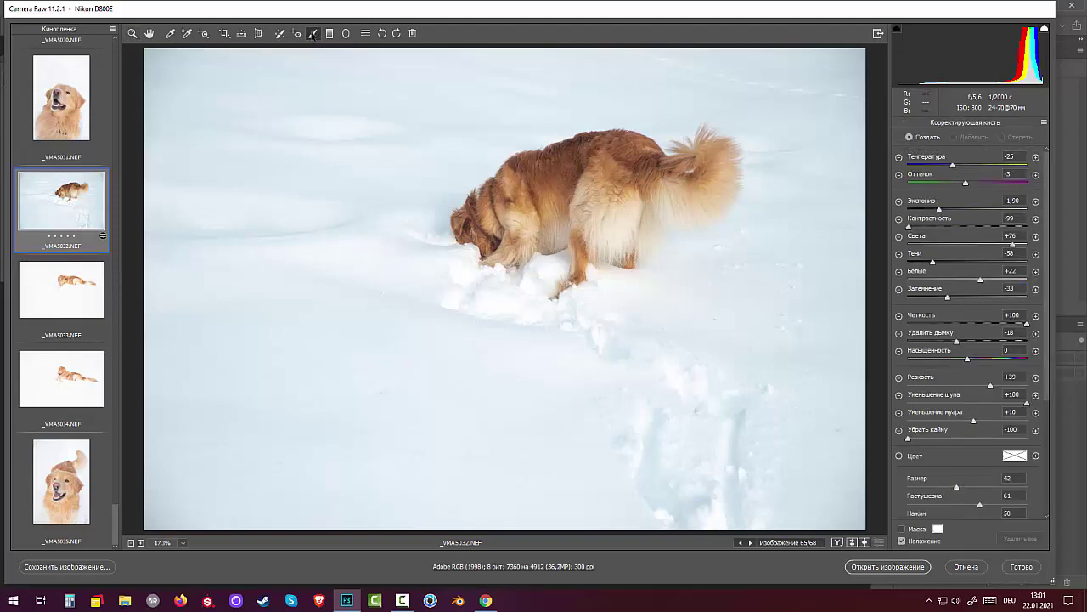
mouse_move(574, 214)
left_mouse_down()
mouse_move(578, 230)
mouse_move(567, 221)
left_mouse_up()
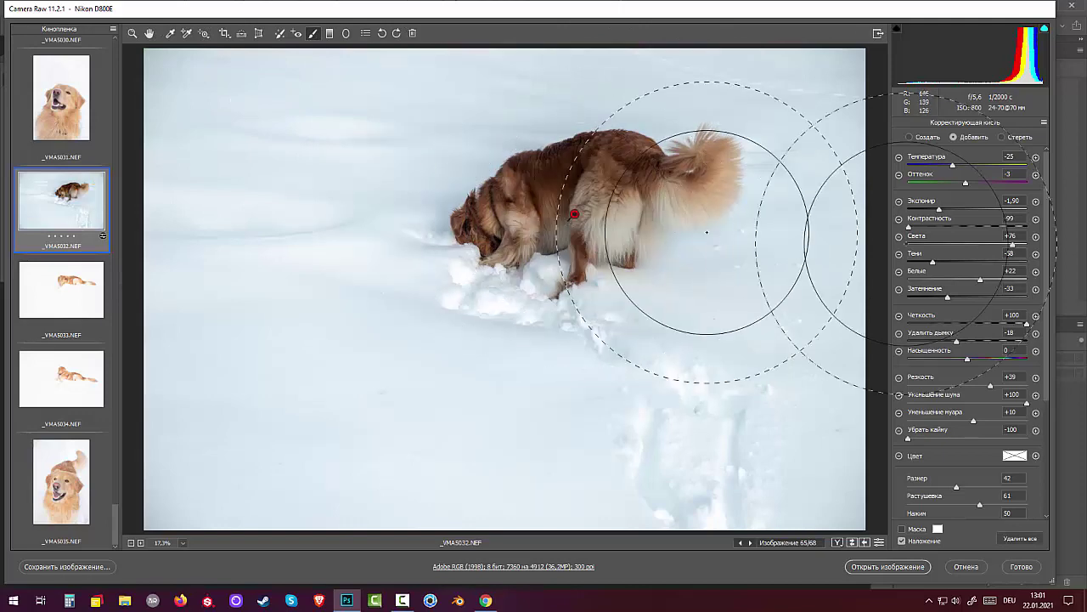
mouse_move(938, 209)
left_mouse_down()
mouse_move(929, 210)
mouse_move(965, 215)
left_mouse_up()
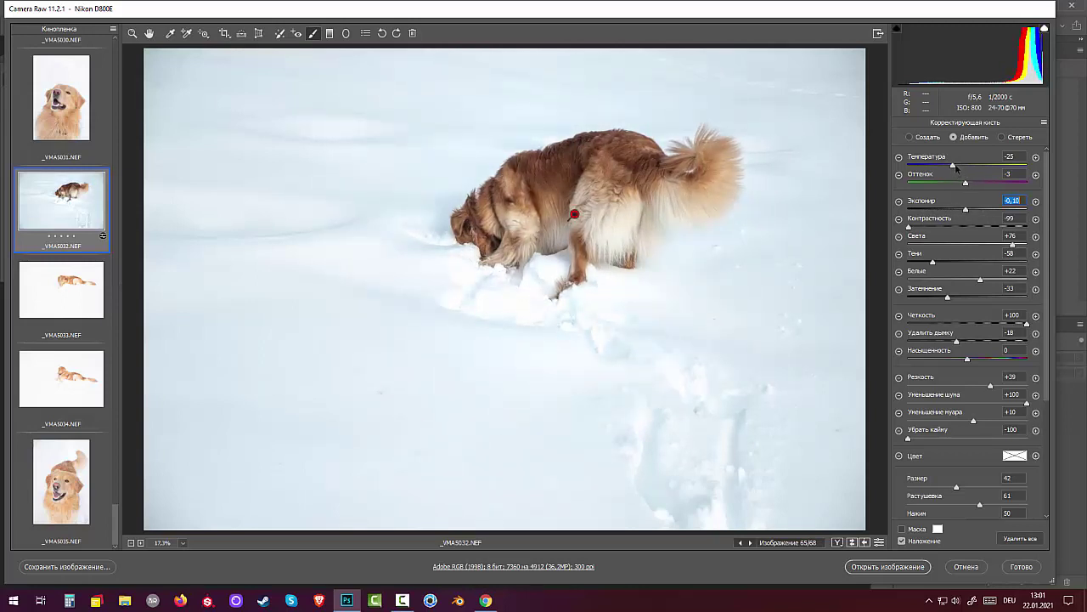
mouse_move(954, 167)
left_mouse_down()
mouse_move(1021, 175)
mouse_move(997, 173)
left_mouse_up()
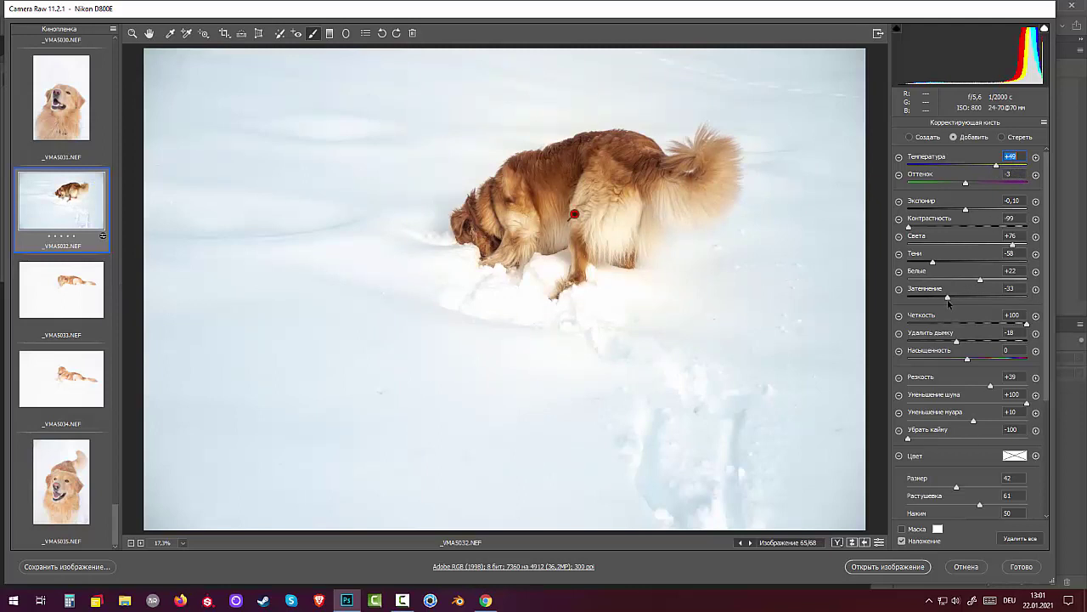
mouse_move(948, 299)
left_mouse_down()
mouse_move(1007, 284)
mouse_move(965, 285)
left_mouse_up()
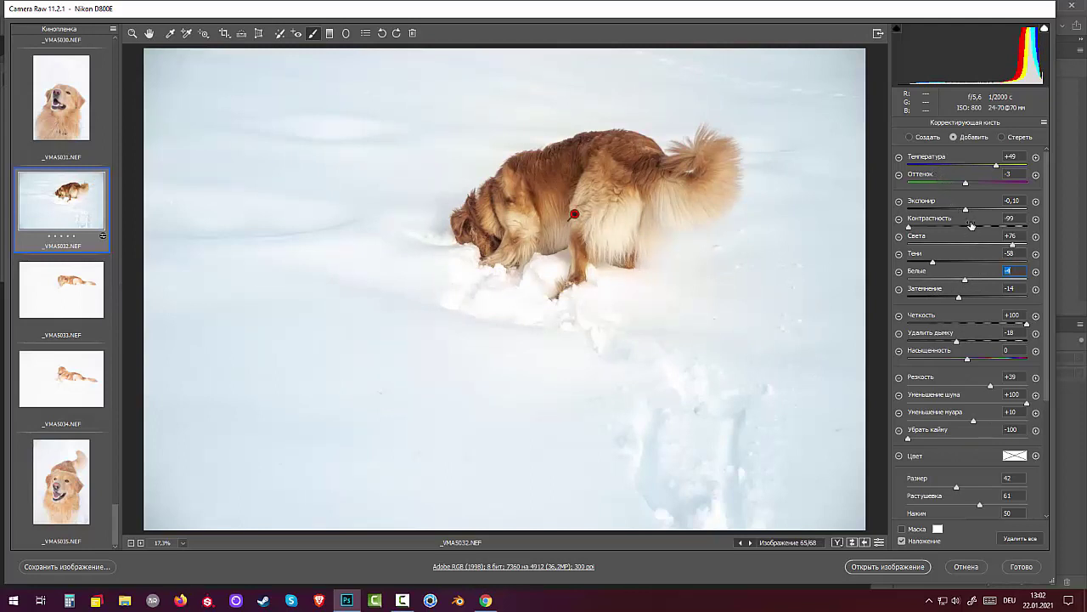
- Set the contrast of the dog's brush adjustment to -5 in _VMA5032.NEF and leave the Adjustment Brush
left_click(957, 226)
left_click_drag(1002, 223, 1017, 223)
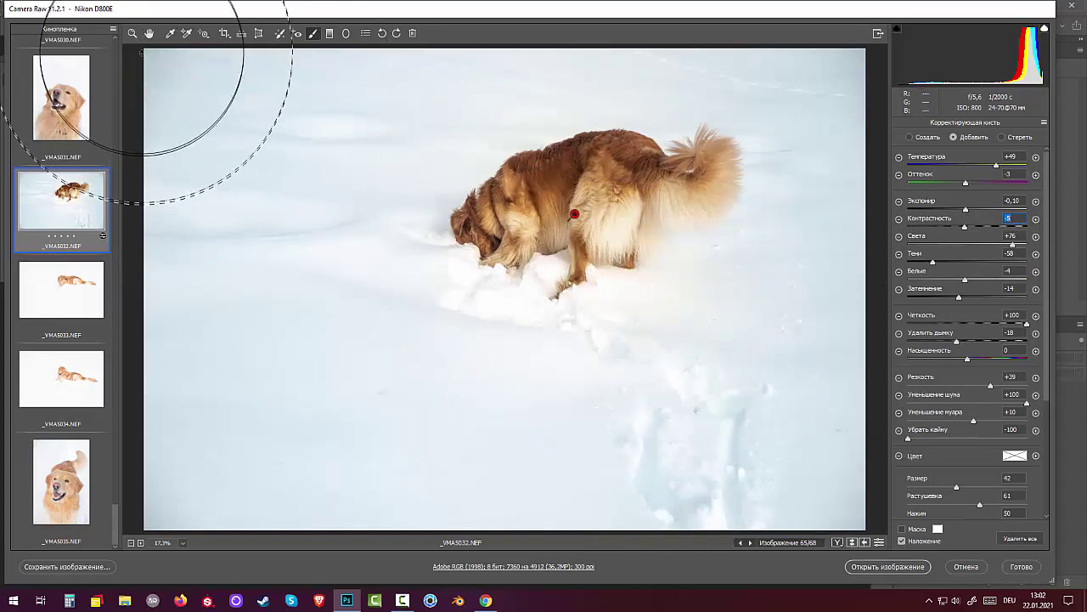
left_click(132, 34)
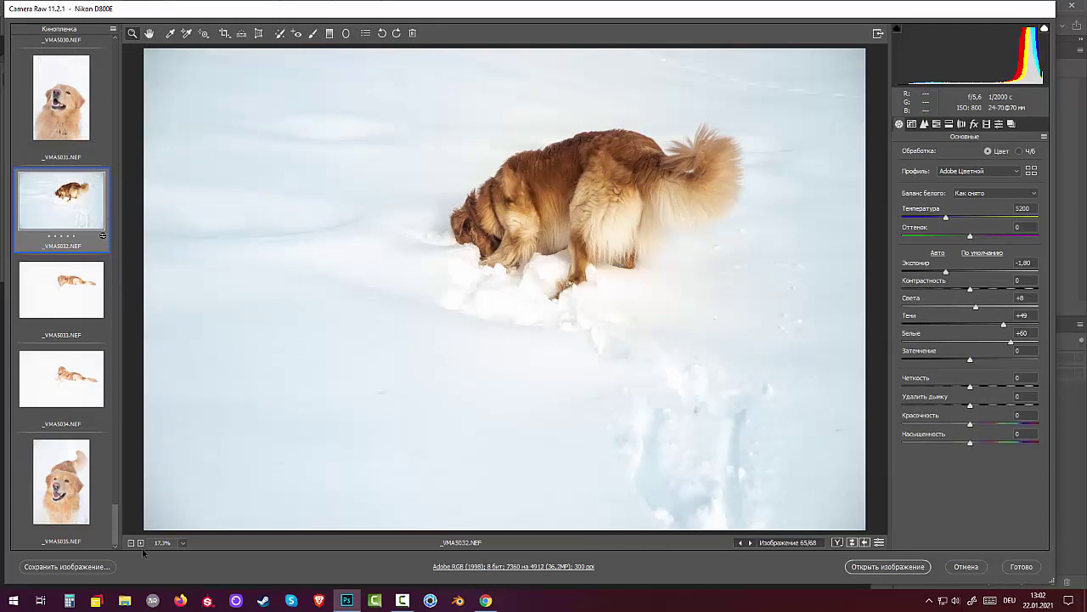
- Review photos _VMA5035.NEF, _VMA4969.NEF through _VMA4973.NEF at the start of the filmstrip, and _VMA4980.NEF
left_click(60, 486)
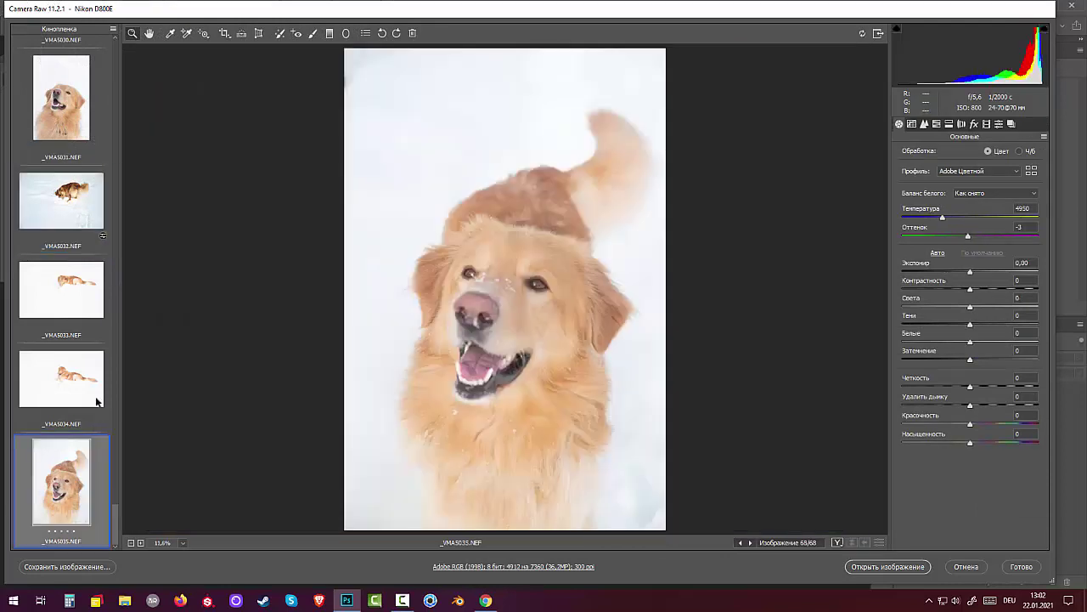
left_click_drag(115, 519, 140, 48)
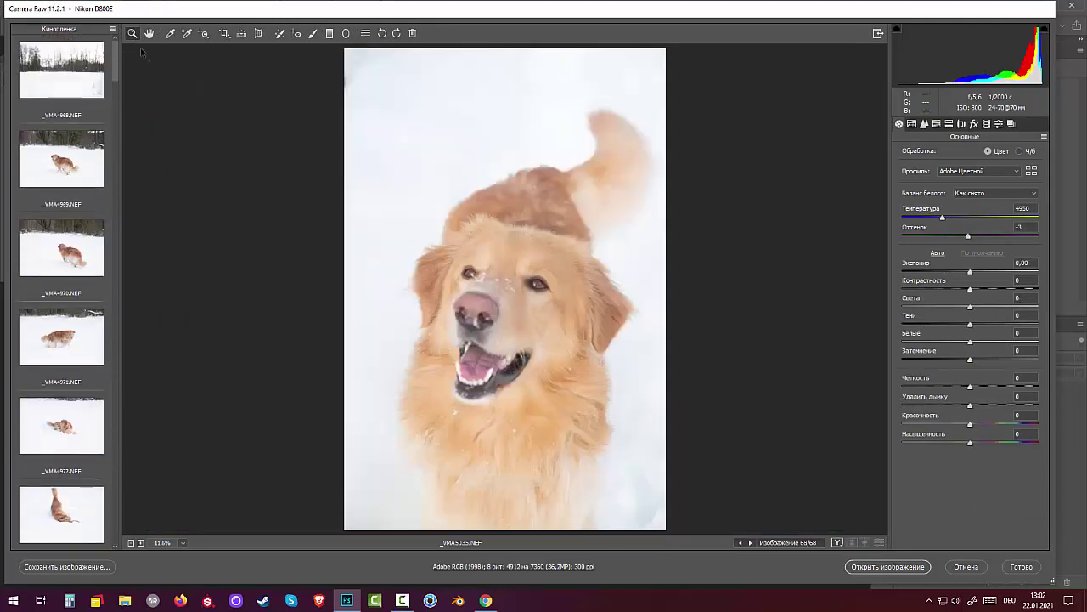
left_click(63, 168)
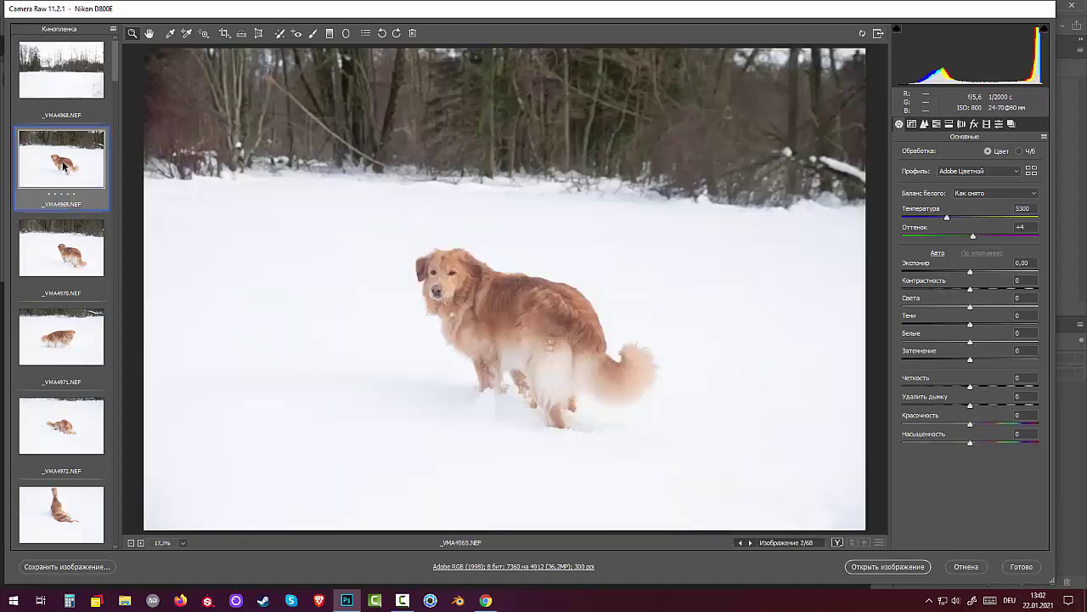
left_click(75, 246)
left_click(59, 344)
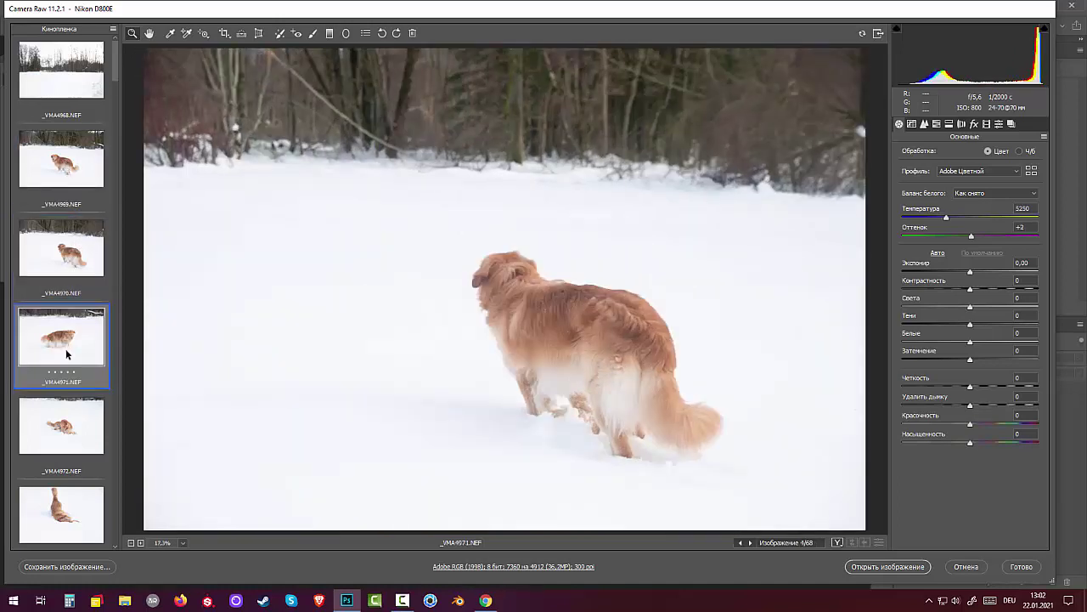
left_click(68, 438)
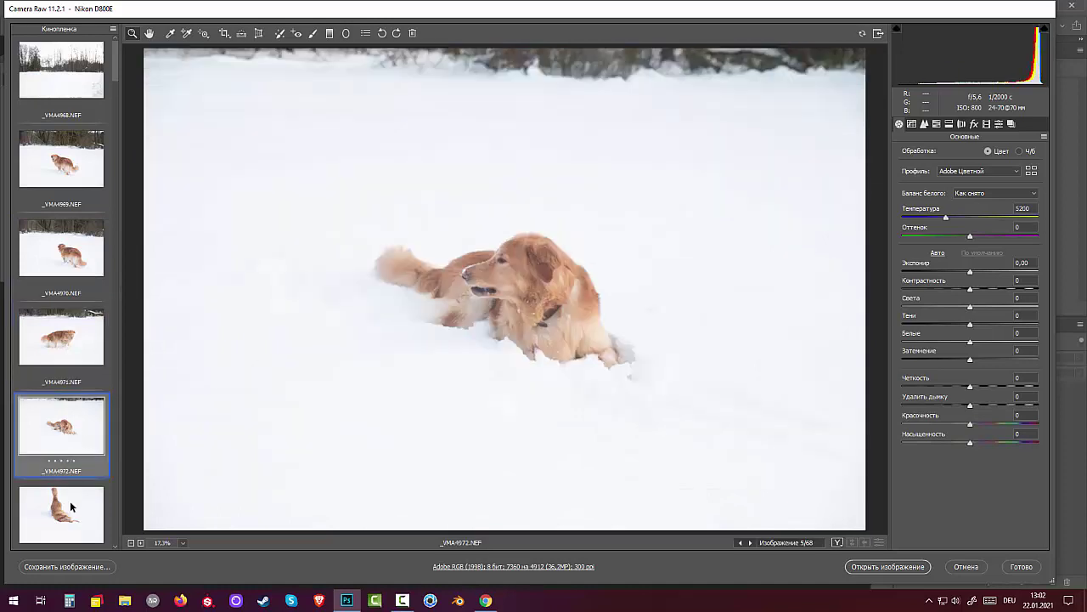
left_click(68, 510)
scroll(66, 499, "down", 5)
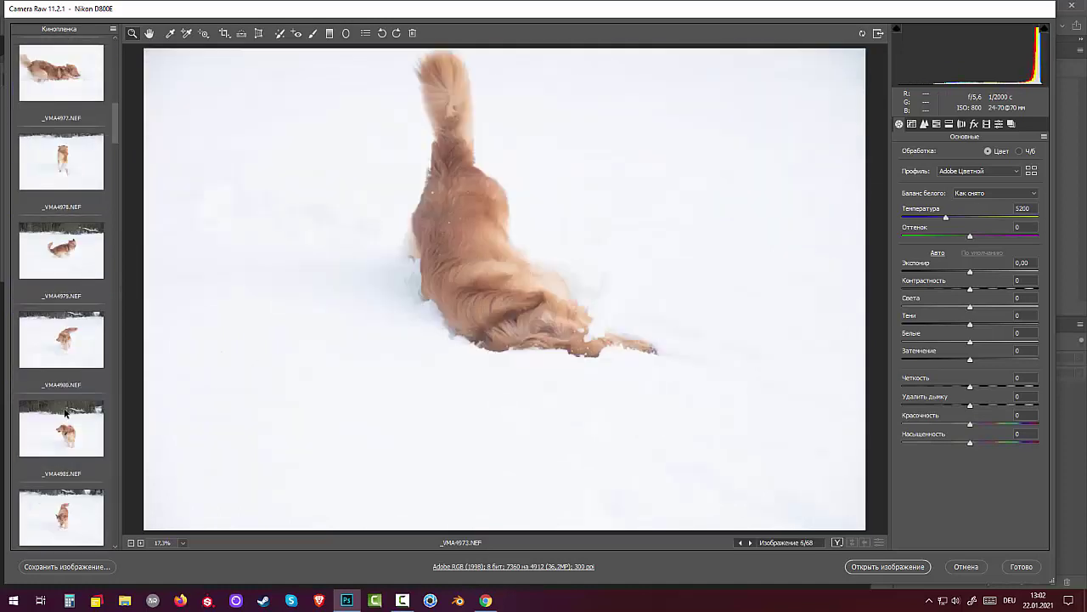
left_click(73, 343)
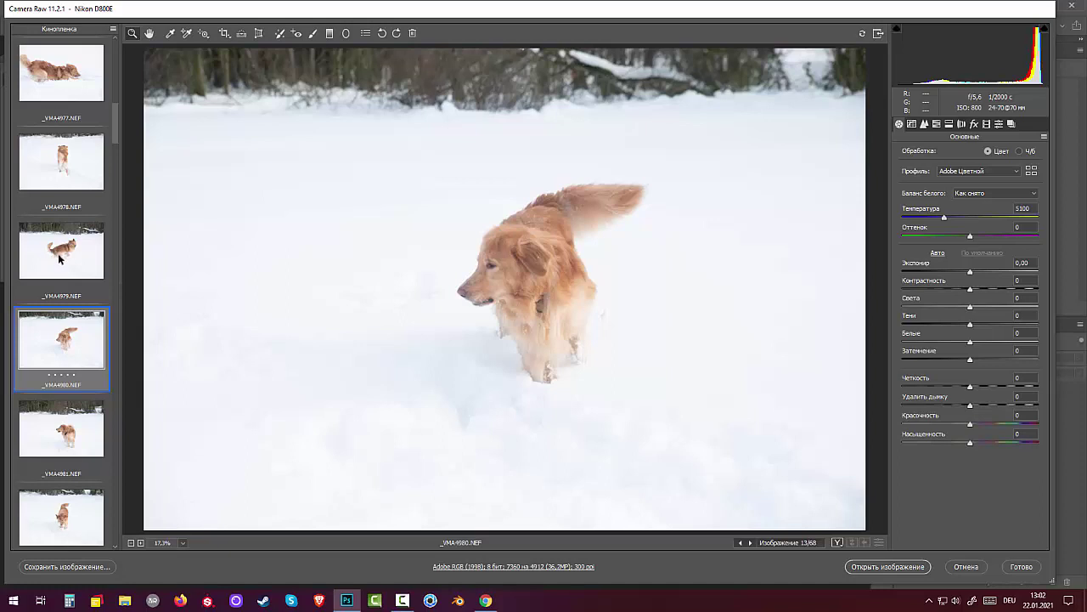
- Open photo _VMA4979.NEF, examine the dog's head at 50% magnification and rate the photo five stars
left_click(57, 253)
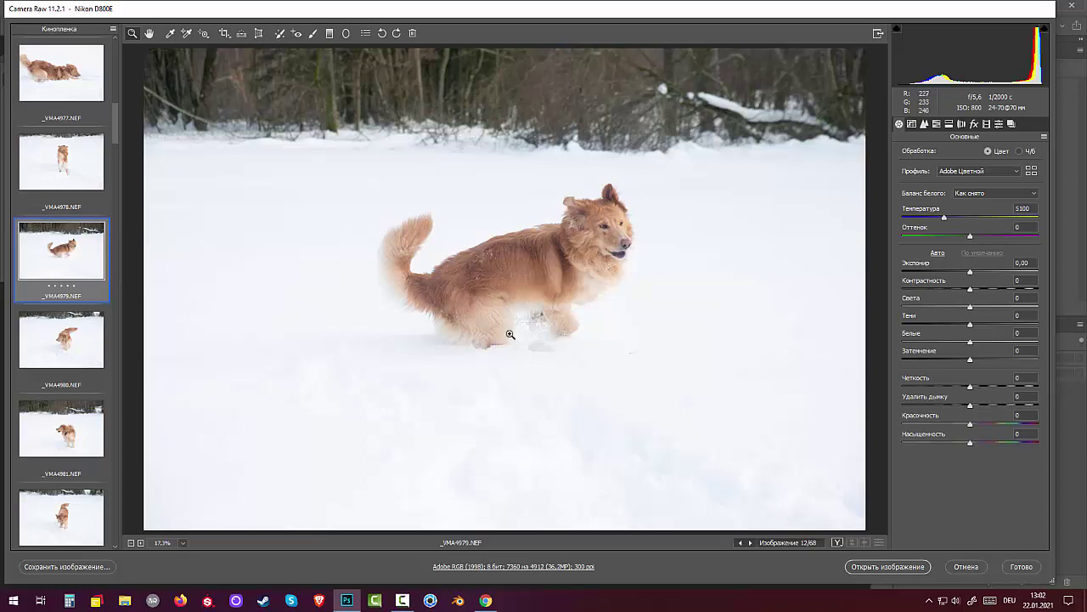
left_click(593, 254)
left_click(523, 277)
left_click(441, 311)
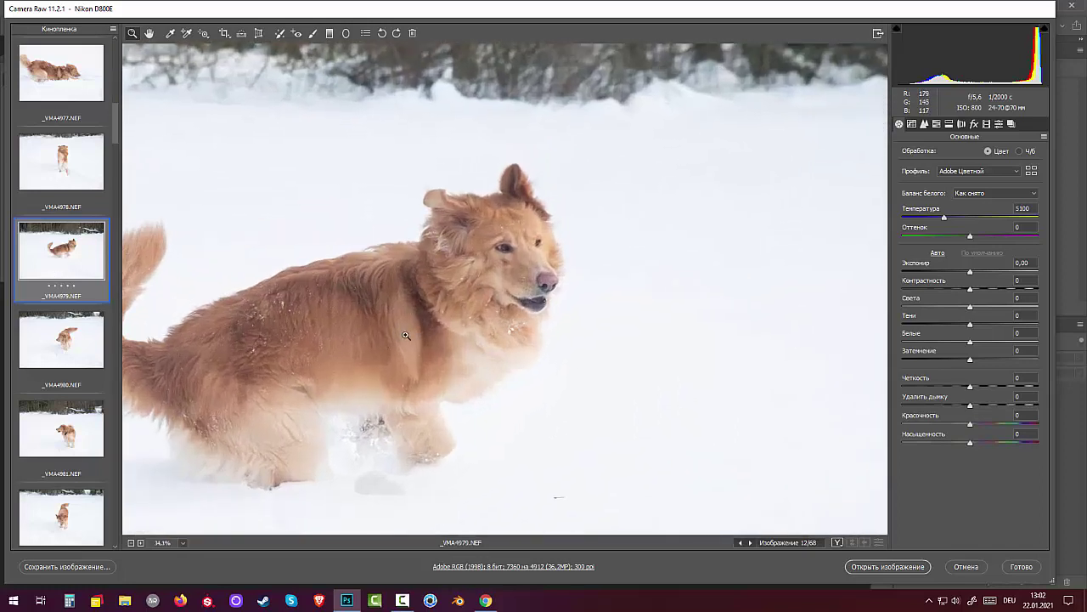
left_click(484, 286)
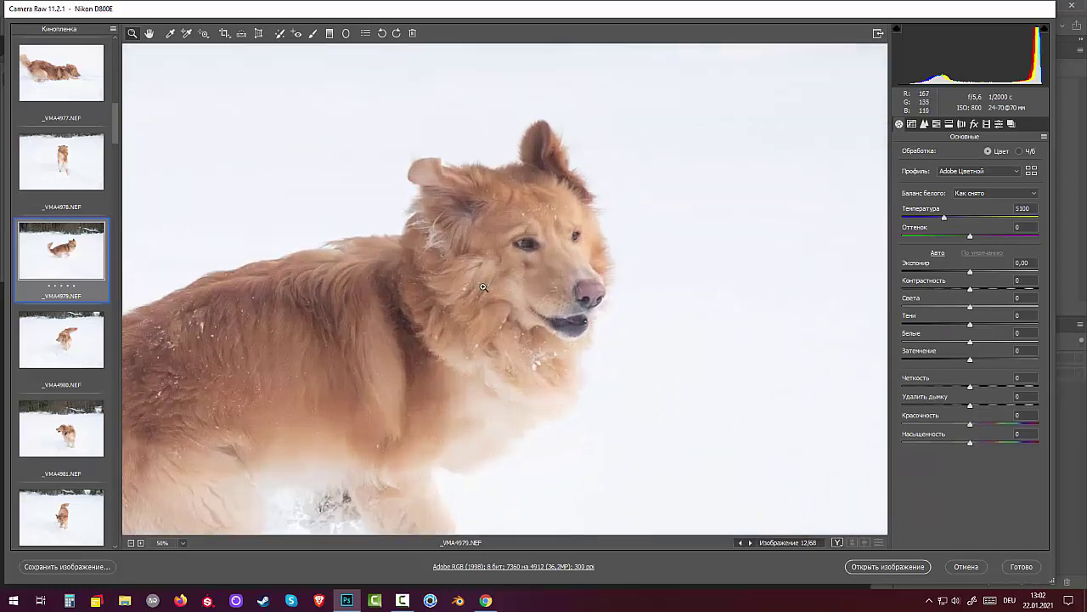
left_click(73, 286)
- Review photos _VMA4980.NEF through _VMA4982.NEF and _VMA4993.NEF, examining the dog's face in _VMA4981.NEF at 50% magnification
left_click(73, 358)
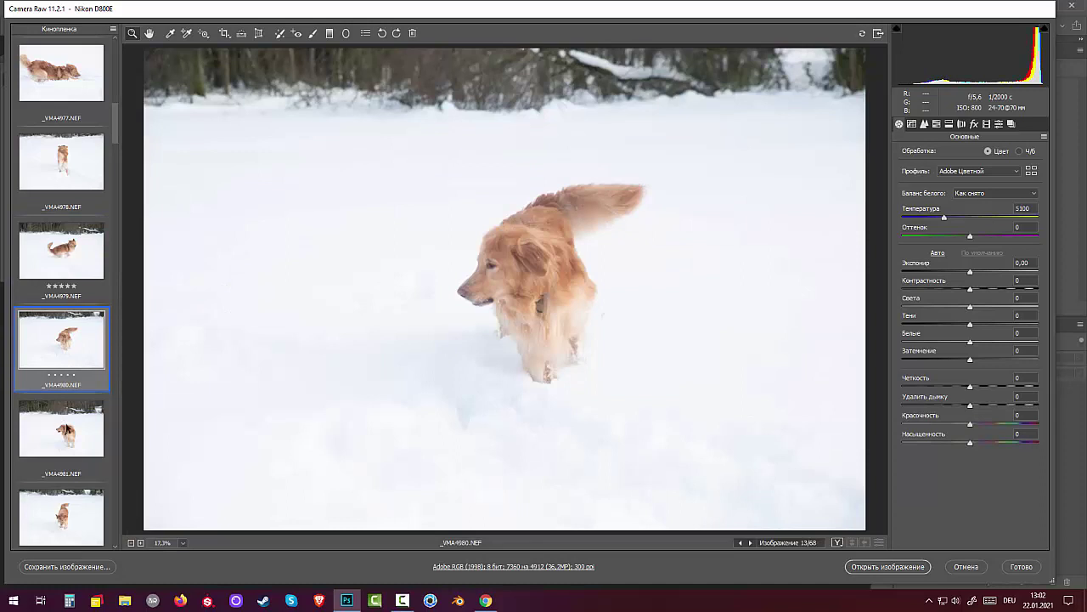
left_click(68, 429)
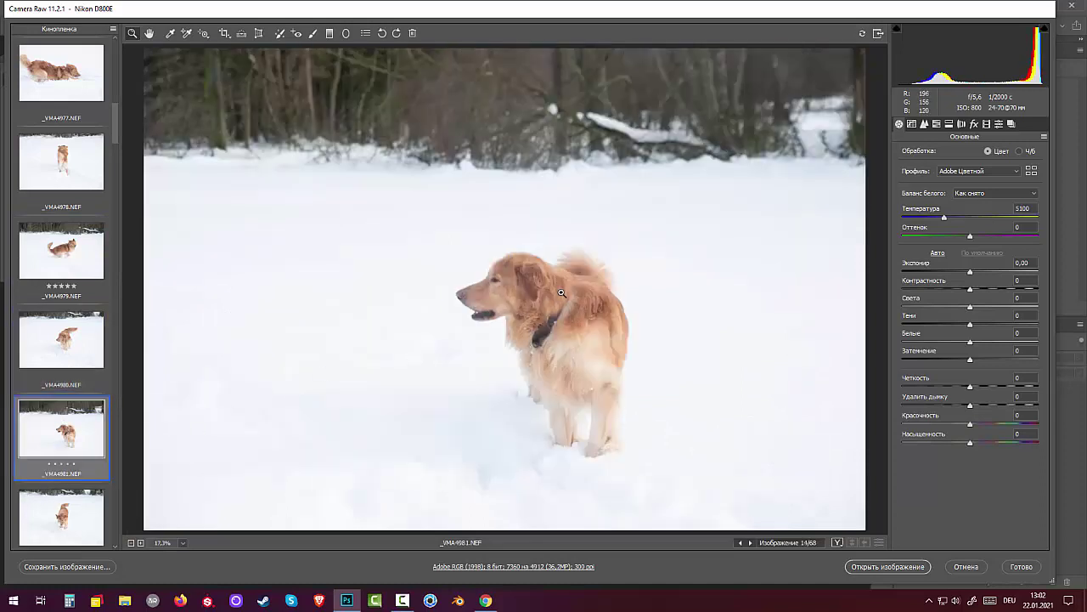
left_click(556, 293)
left_click(439, 340)
left_click(488, 263)
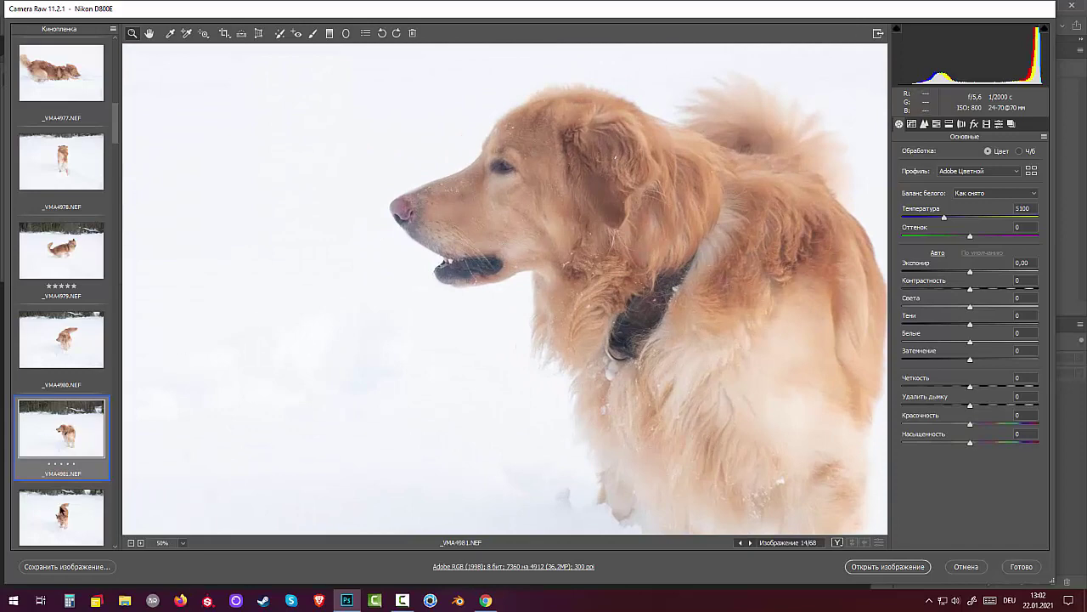
left_click(62, 513)
scroll(64, 502, "down", 4)
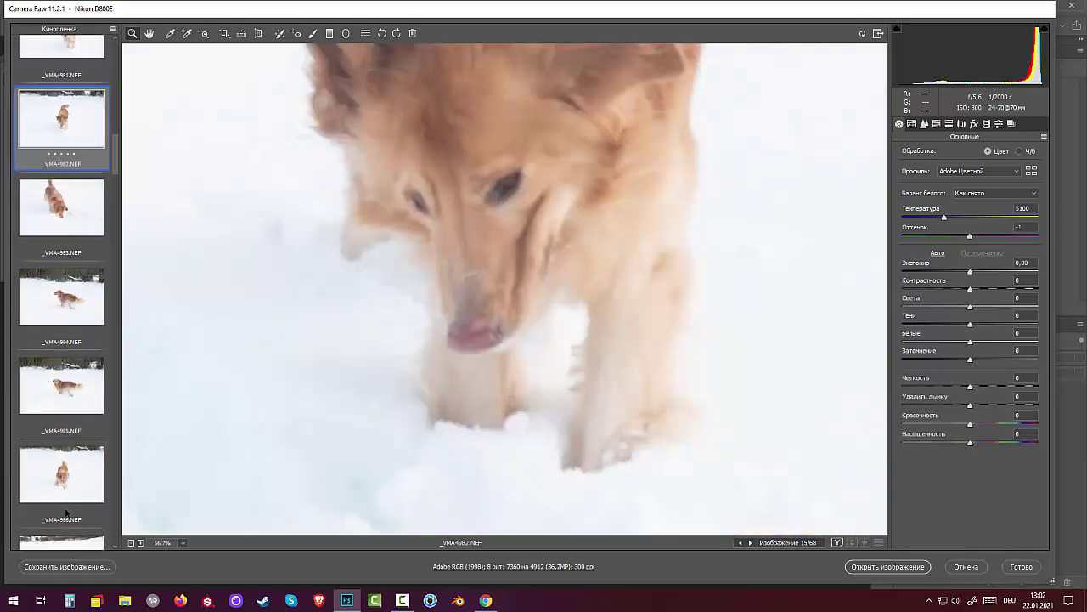
scroll(67, 513, "down", 5)
left_click(64, 327)
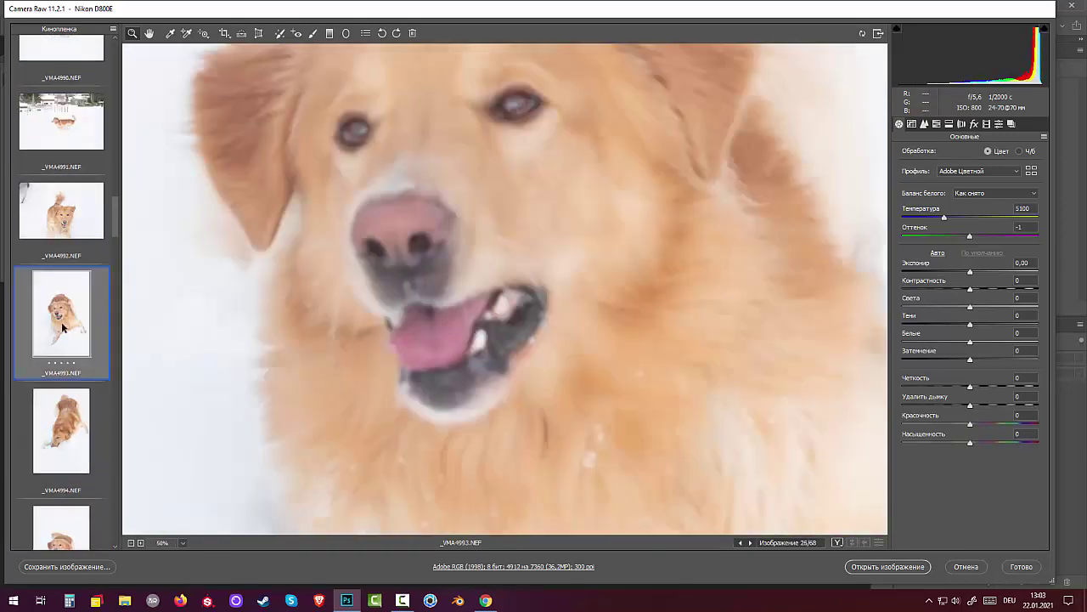
- Open photo _VMA4994.NEF, check it close up and at 12.5% magnification, and rate it five stars
left_click(61, 429)
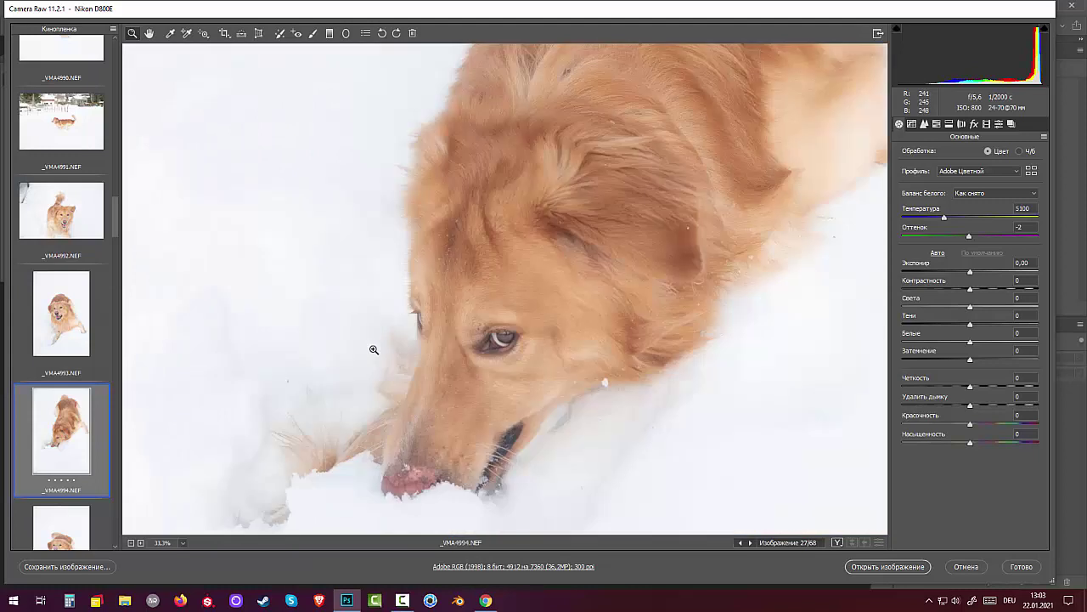
left_click(415, 336, "alt")
left_click(415, 336, "alt")
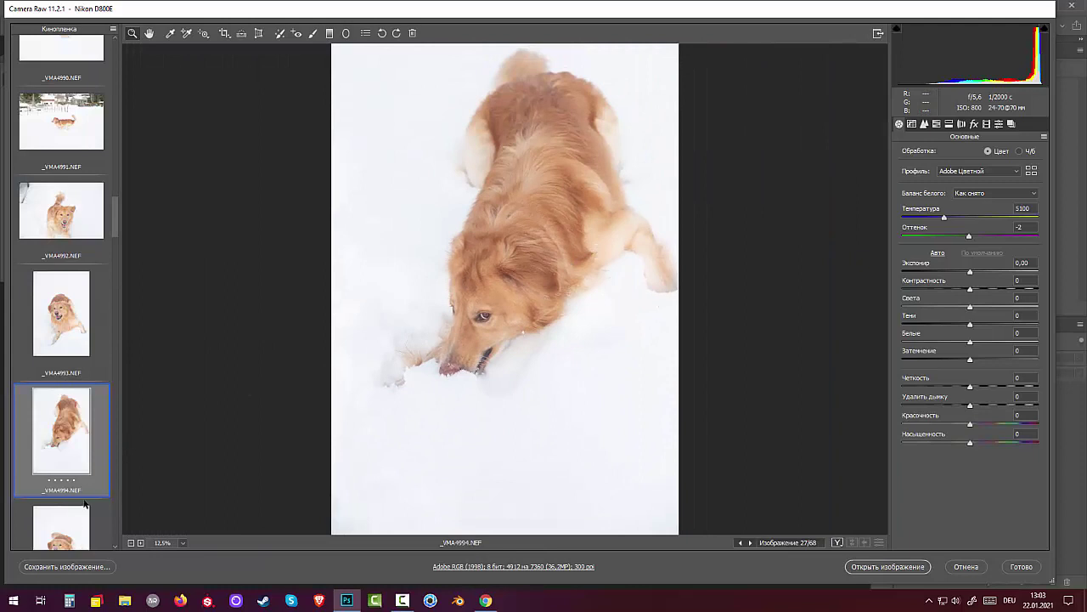
mouse_move(74, 480)
left_click(74, 481)
- Look over the filmstrip's selection options and compare the dog's face close up in _VMA4994.NEF and _VMA4993.NEF
left_click(113, 33)
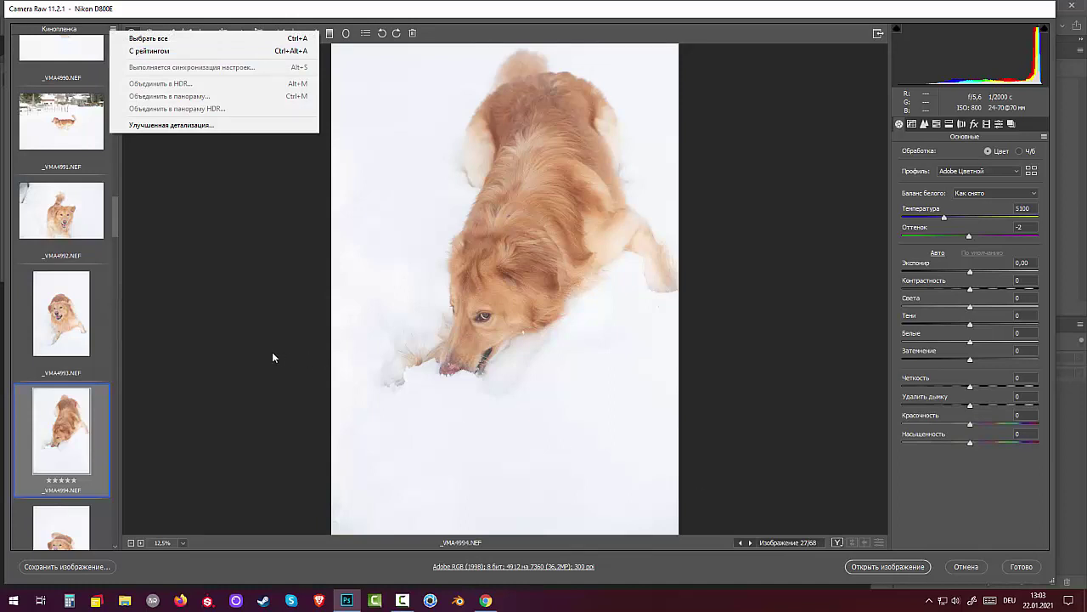
left_click(224, 336)
left_click(217, 337)
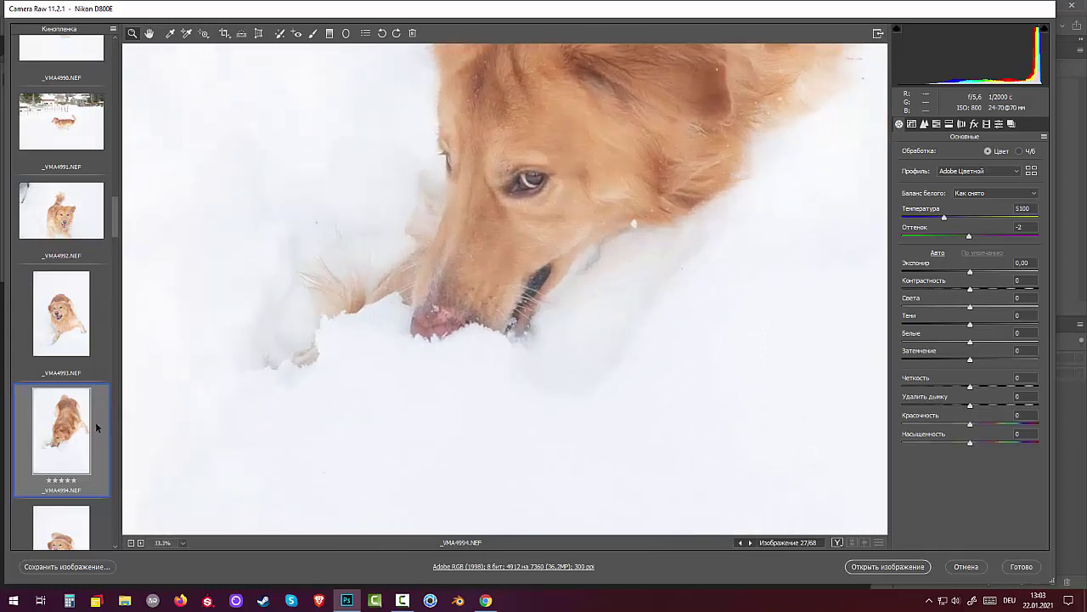
left_click(53, 323)
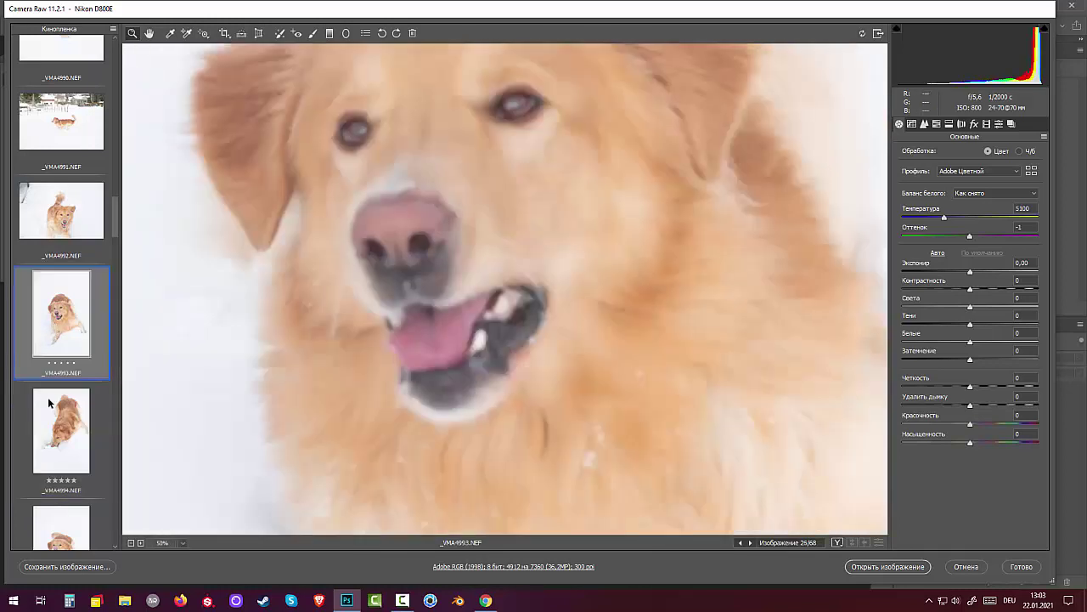
left_click(53, 435)
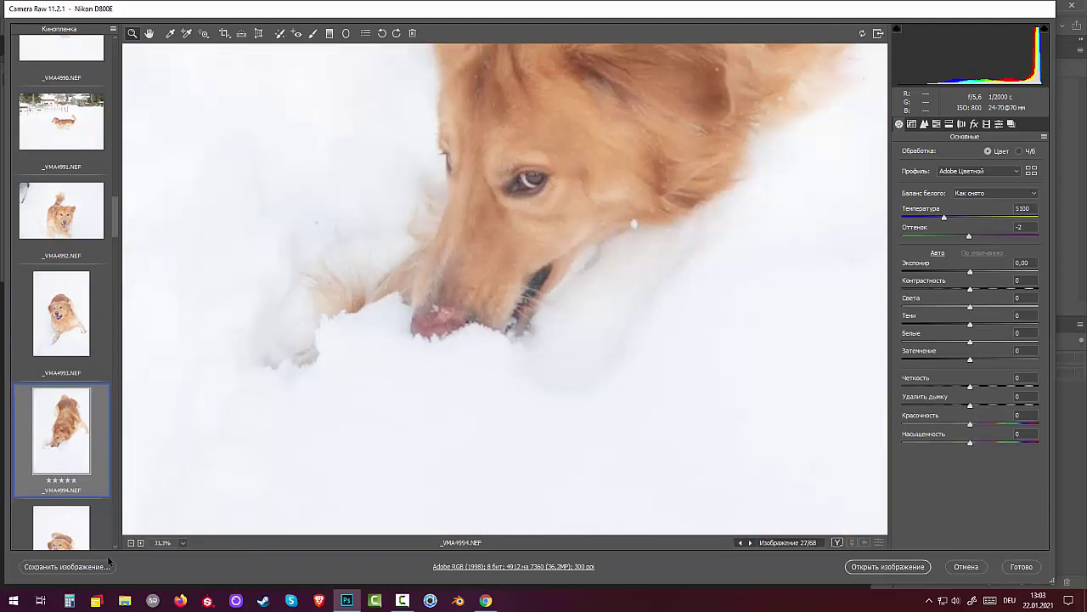
- Open photo _VMA4995.NEF of the dog lying in the snow and rate it five stars
left_click(62, 531)
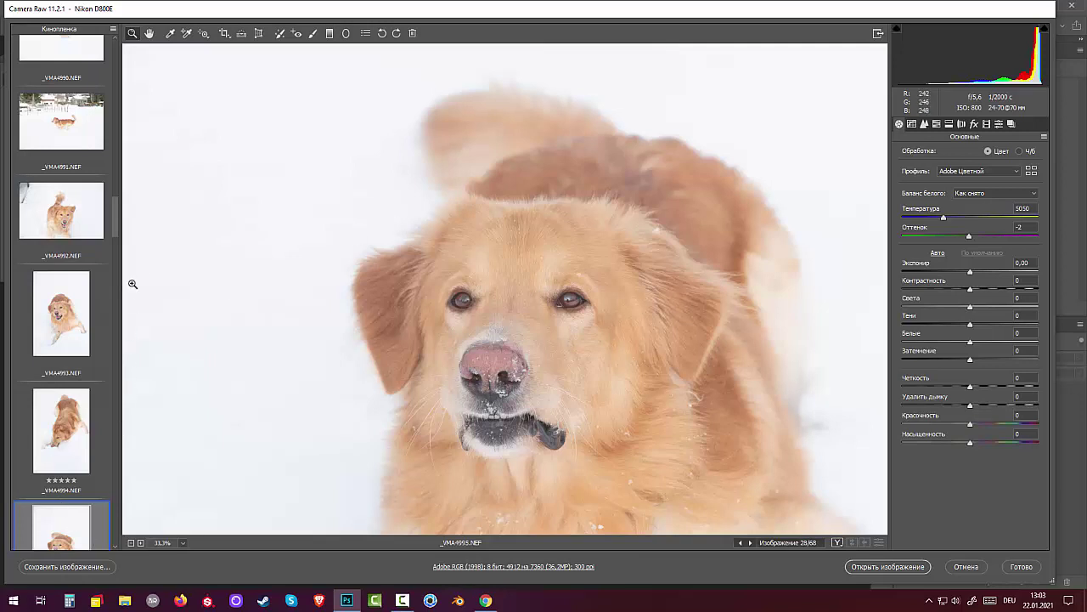
left_click_drag(114, 231, 115, 254)
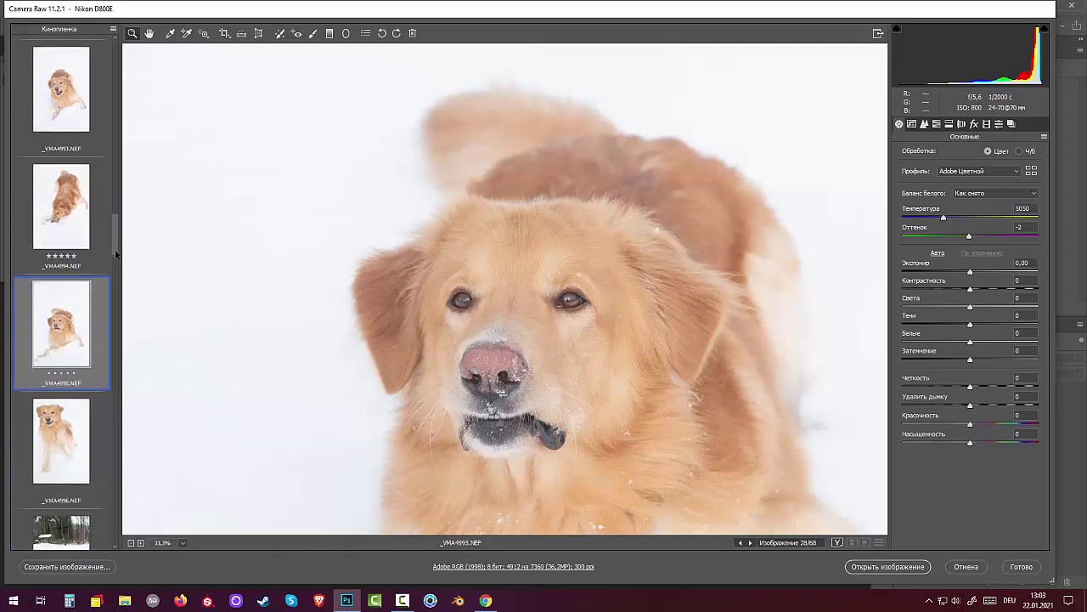
left_click(73, 374)
- Lower the exposure of photo _VMA4996.NEF to -0.65 and open the following photo, _VMA4997.NEF
left_click(49, 421)
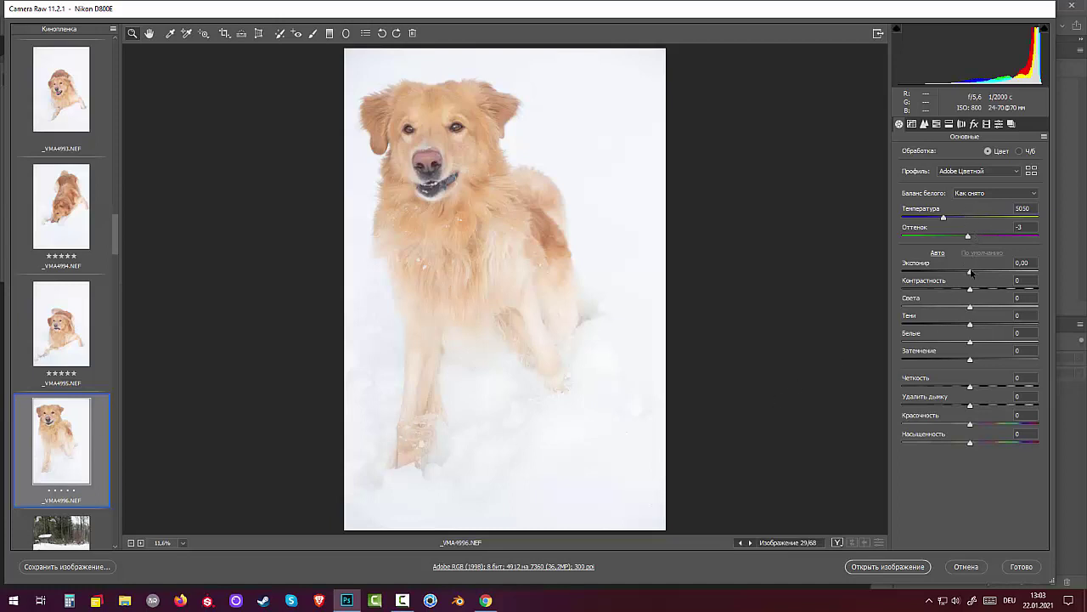
left_click_drag(971, 272, 961, 272)
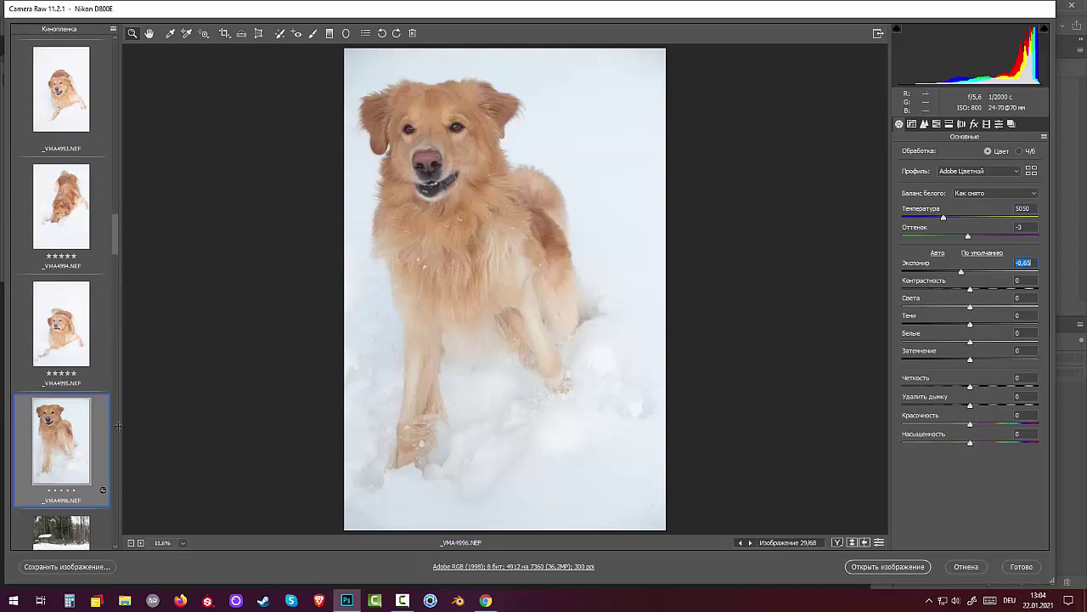
left_click_drag(117, 246, 114, 260)
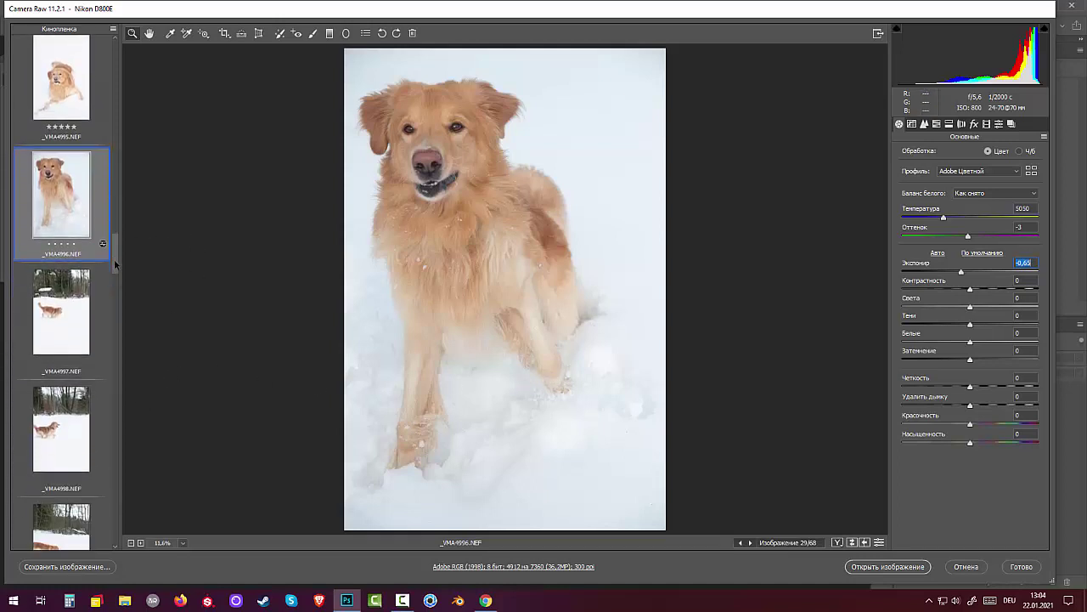
left_click(61, 302)
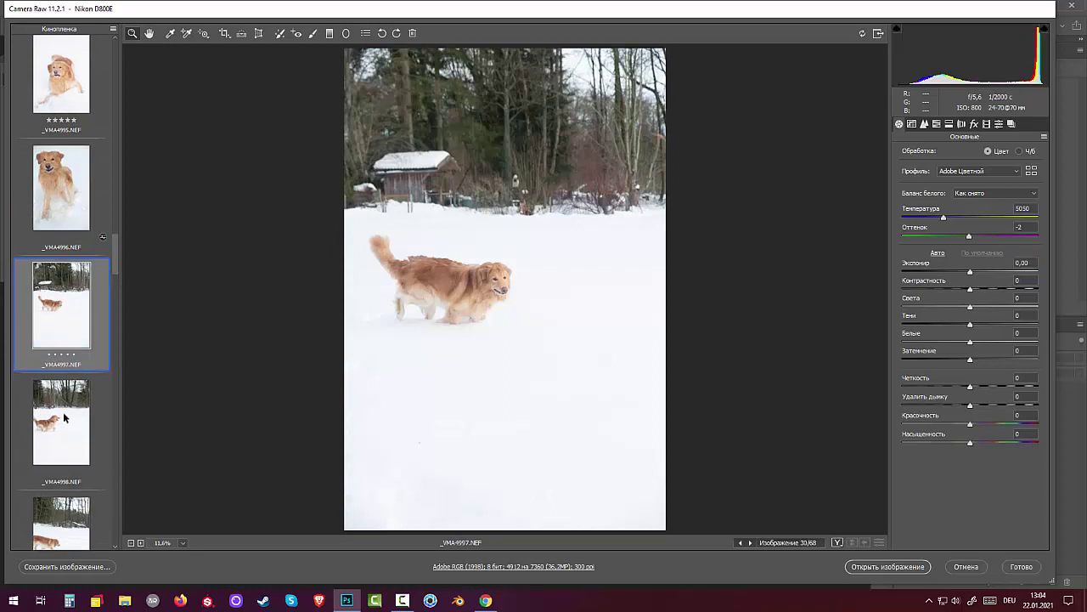